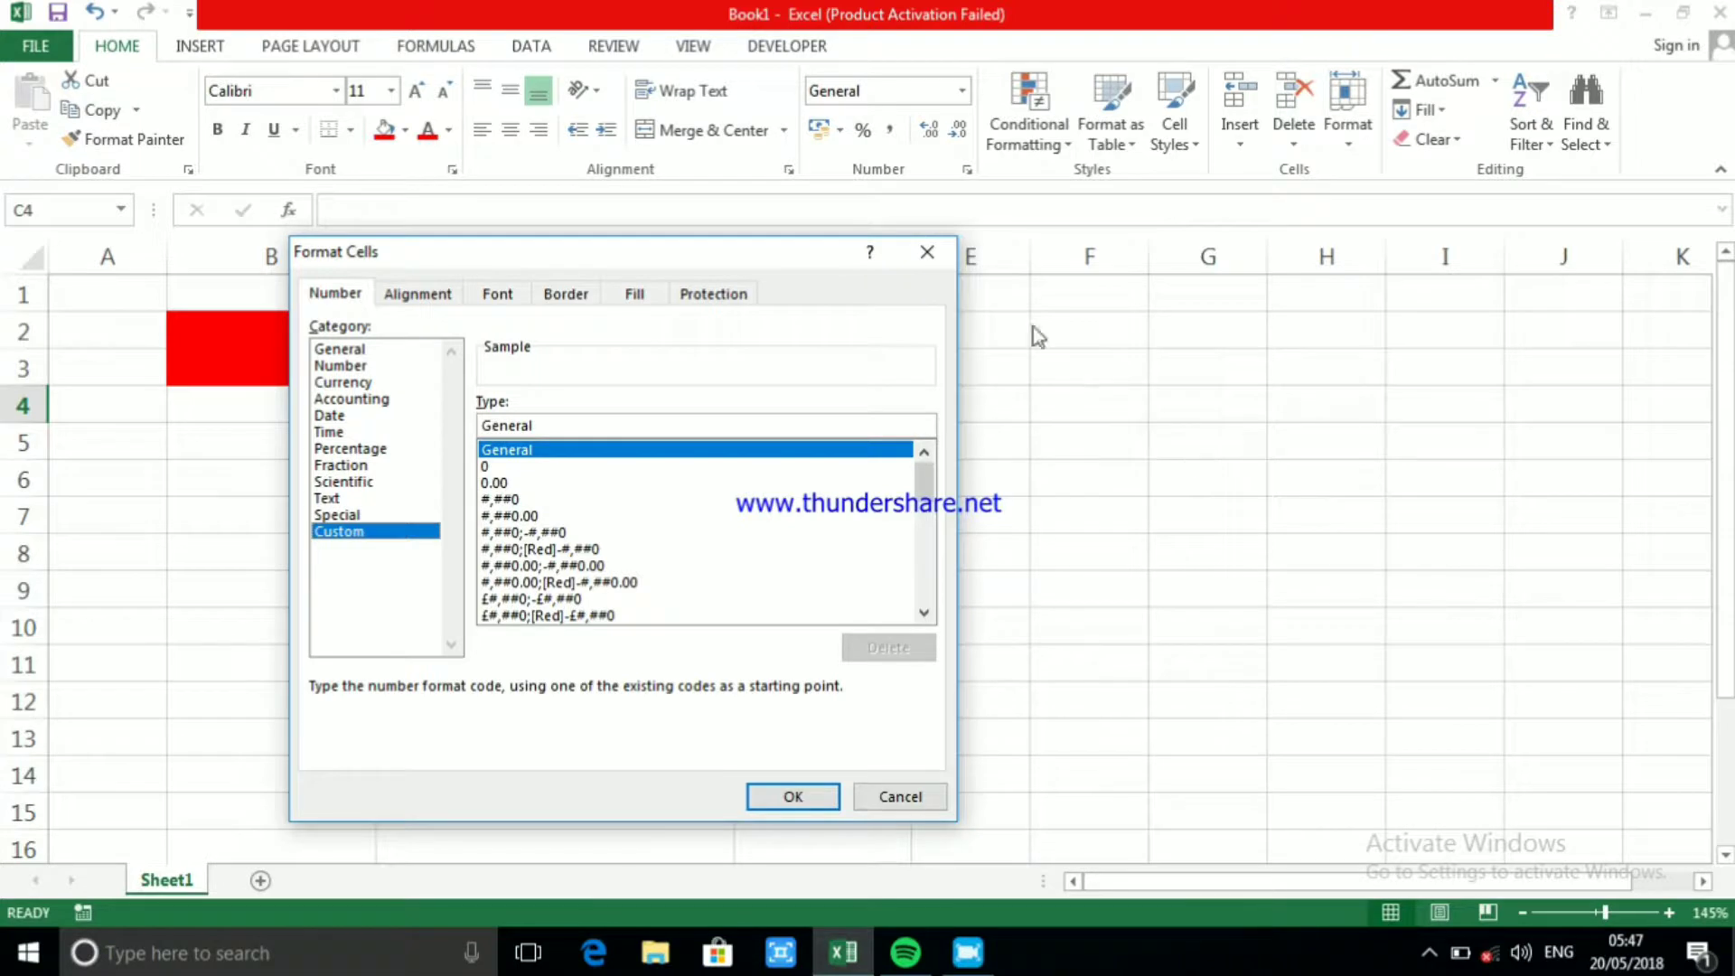
click(928, 253)
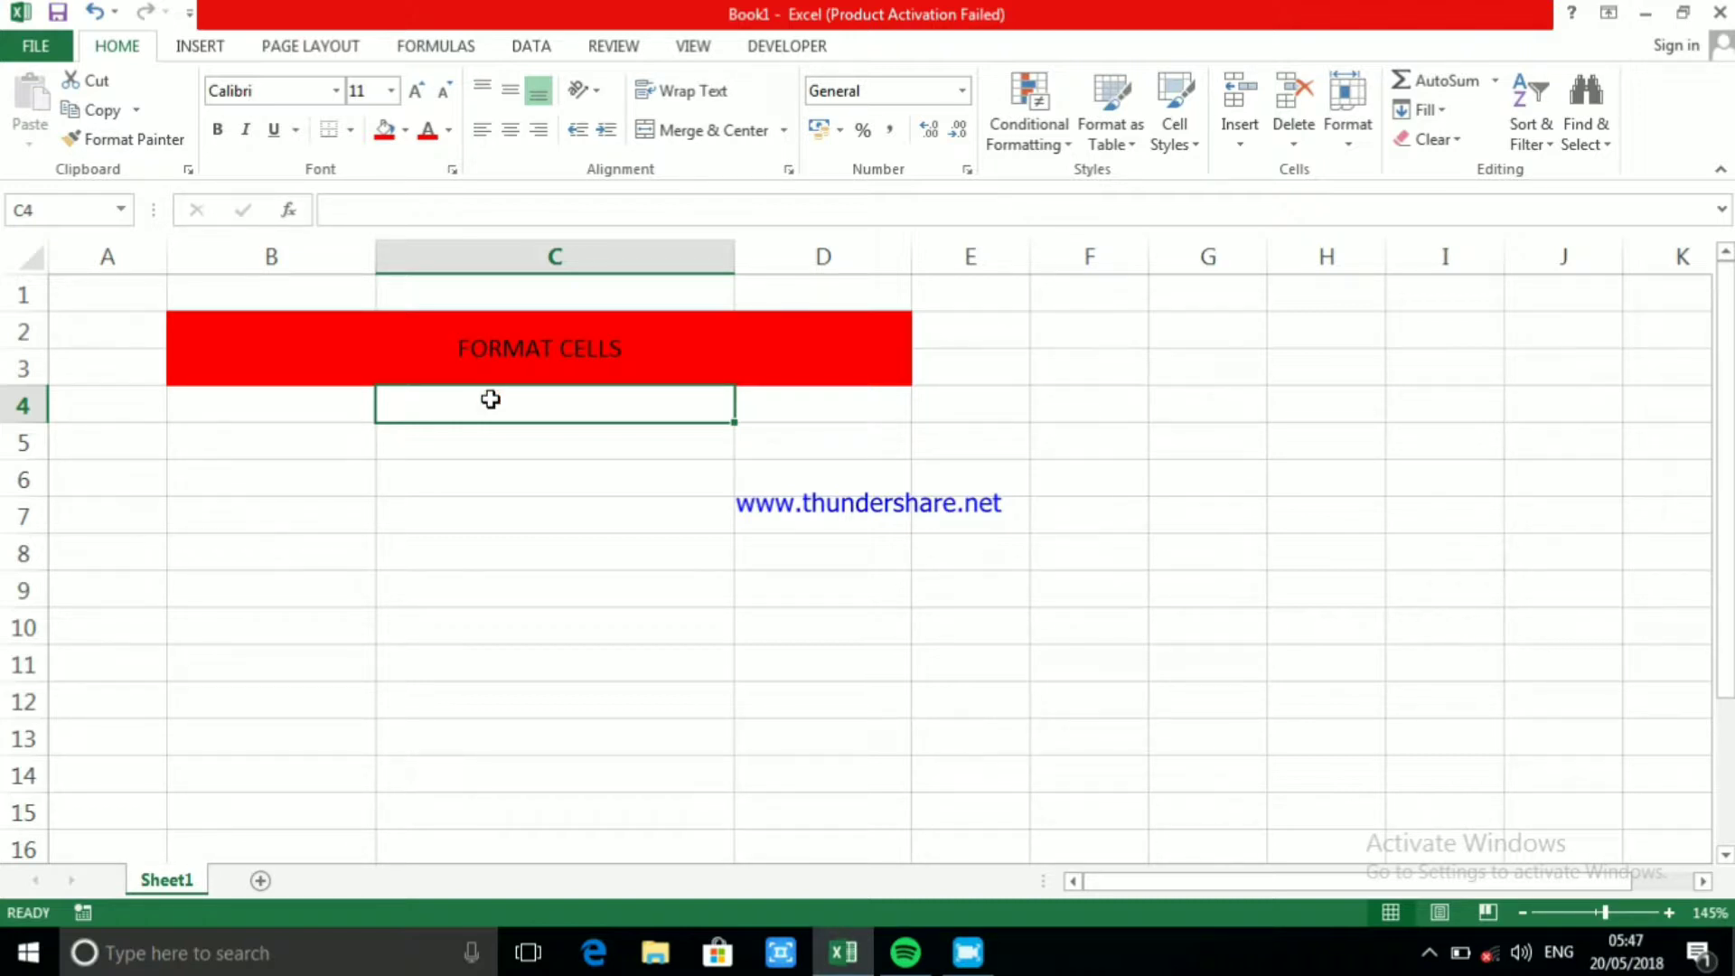
click(335, 403)
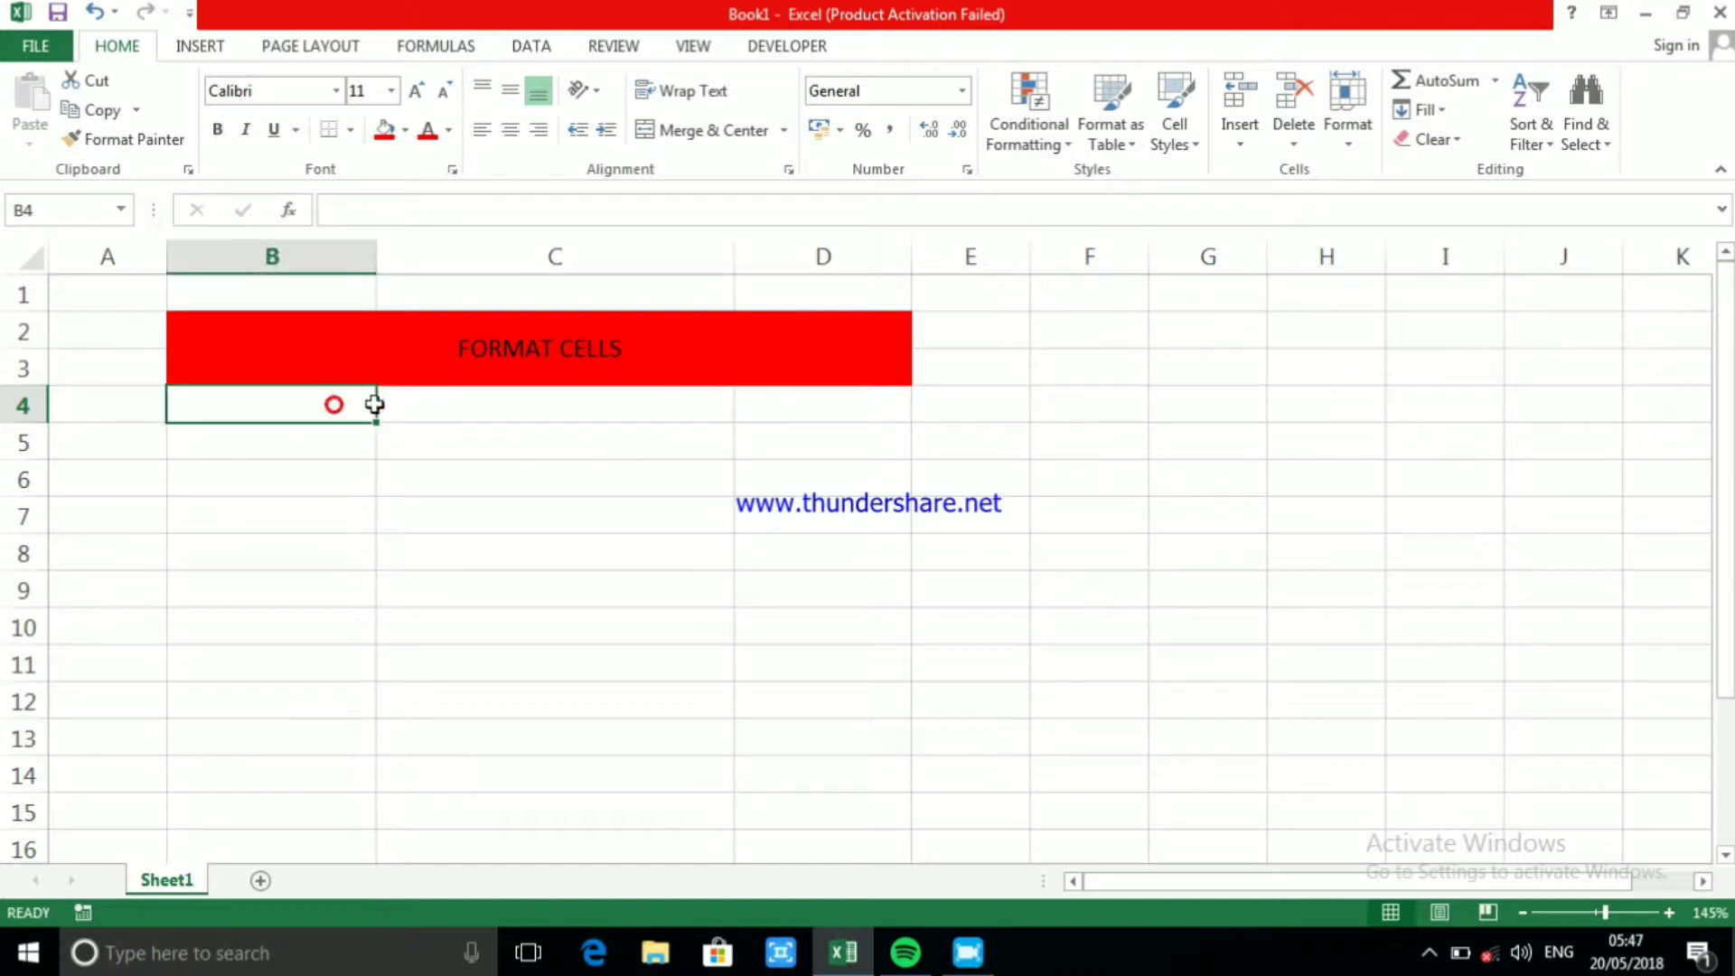
click(504, 413)
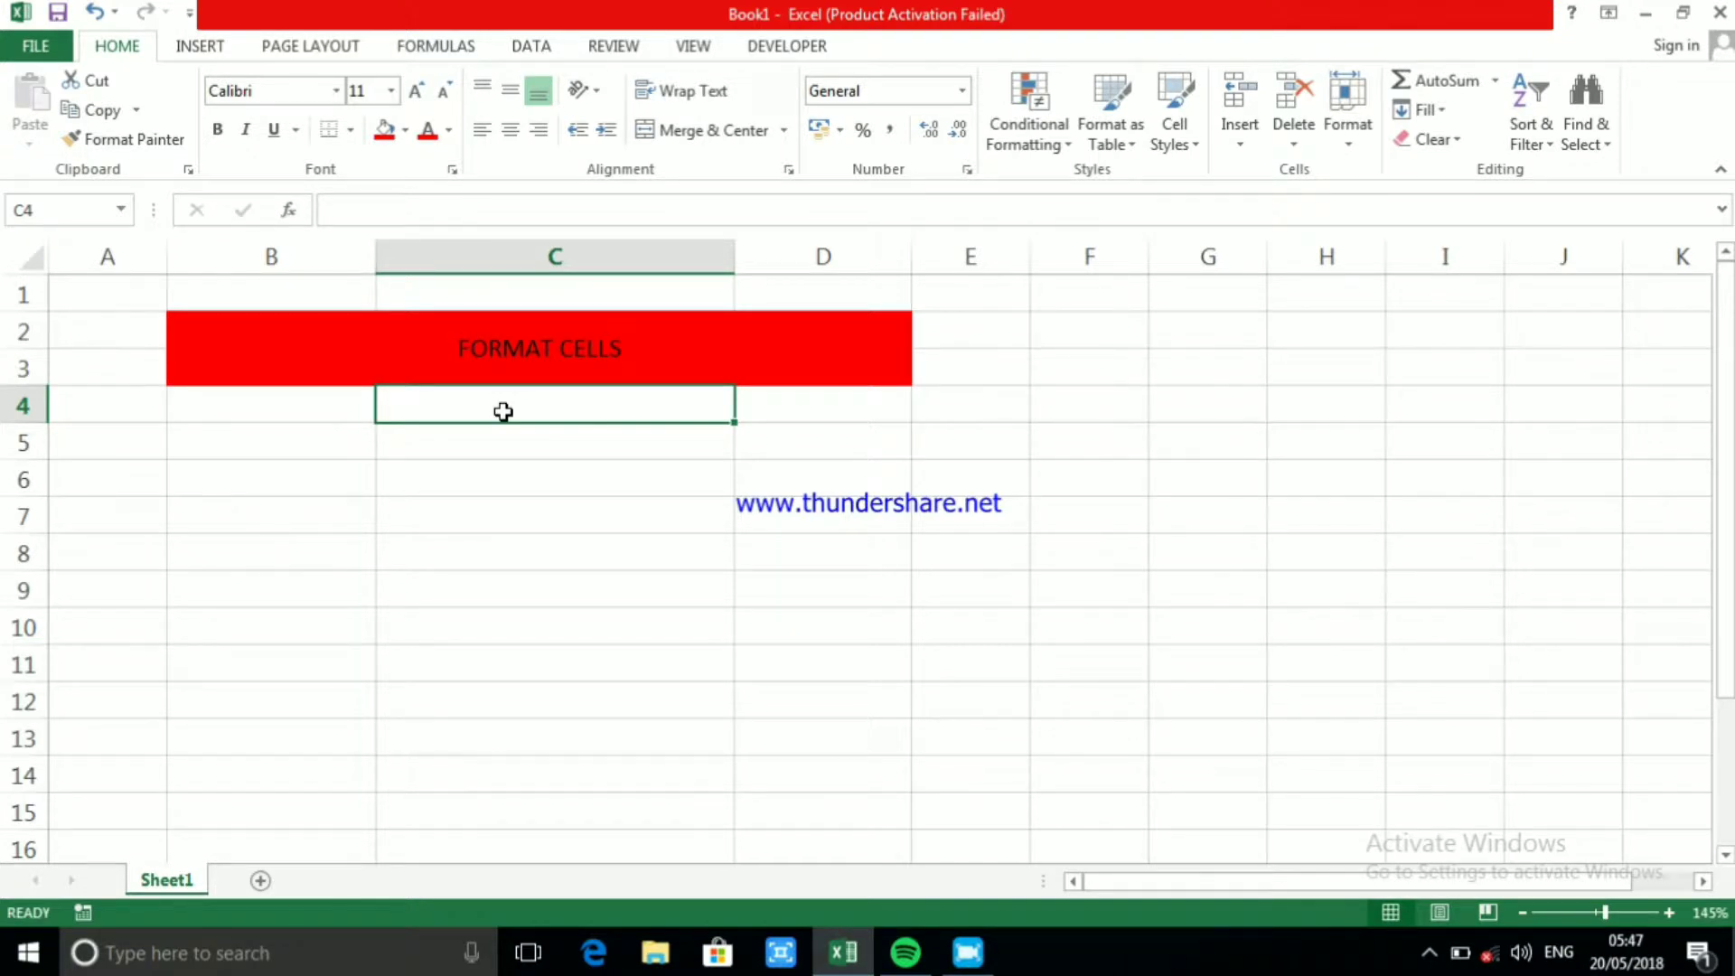
text(12345)
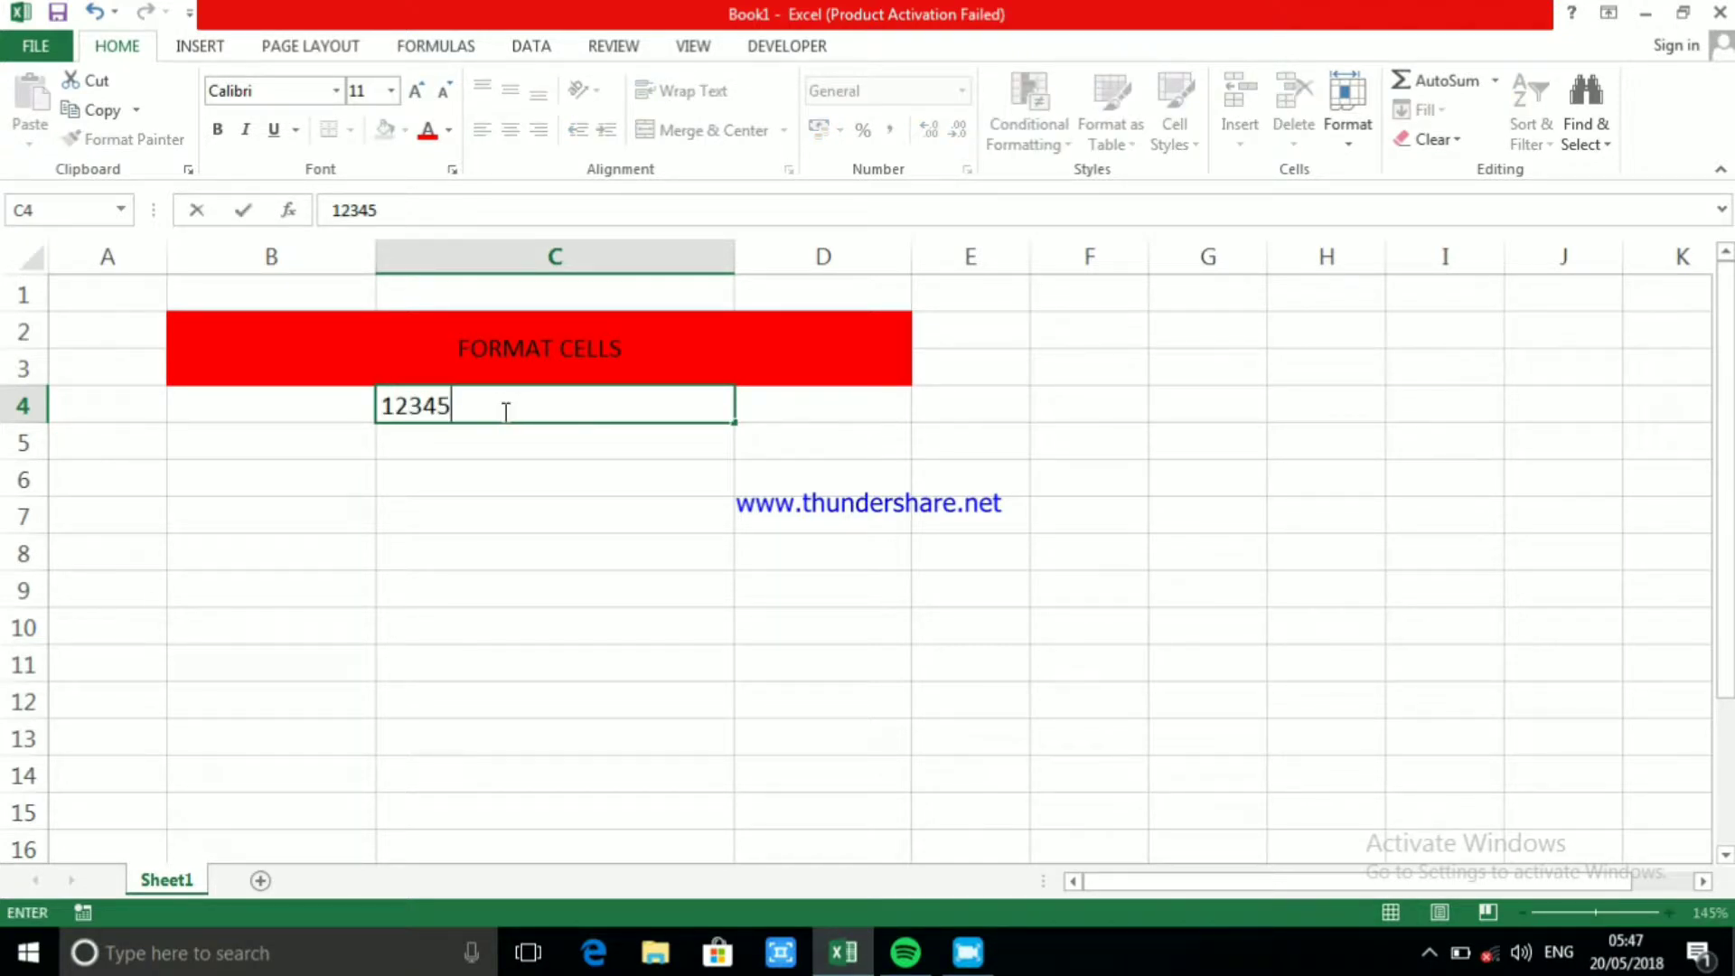
text(678901)
click(540, 470)
click(576, 406)
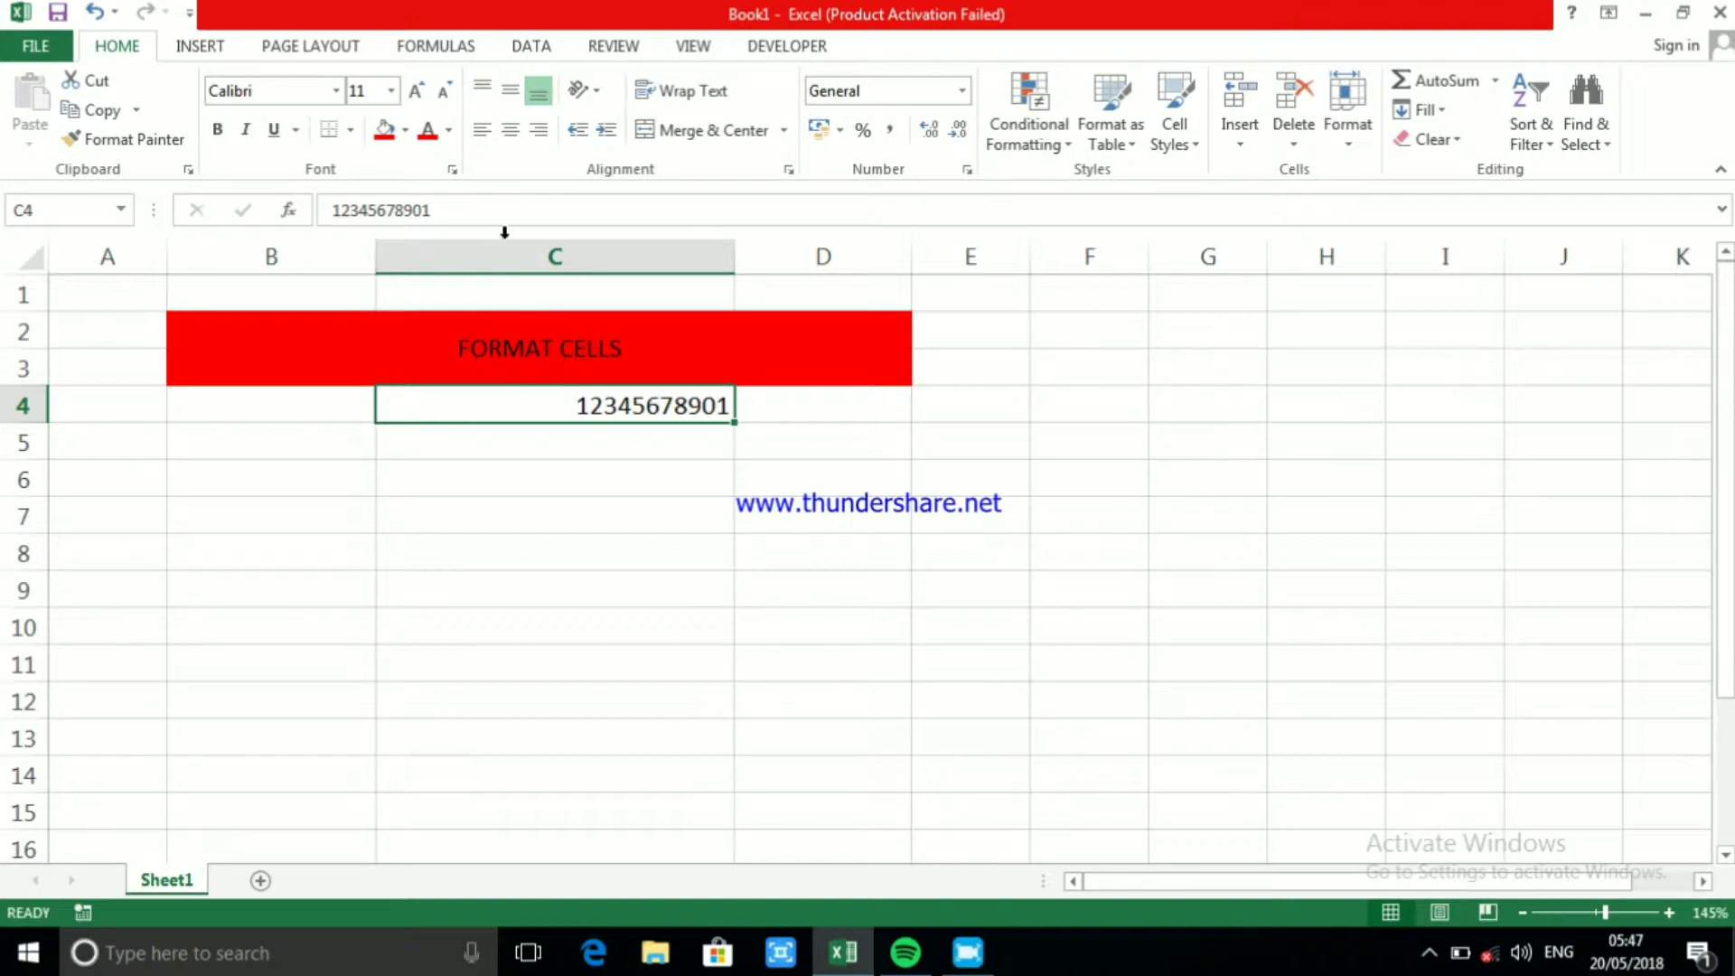
click(450, 216)
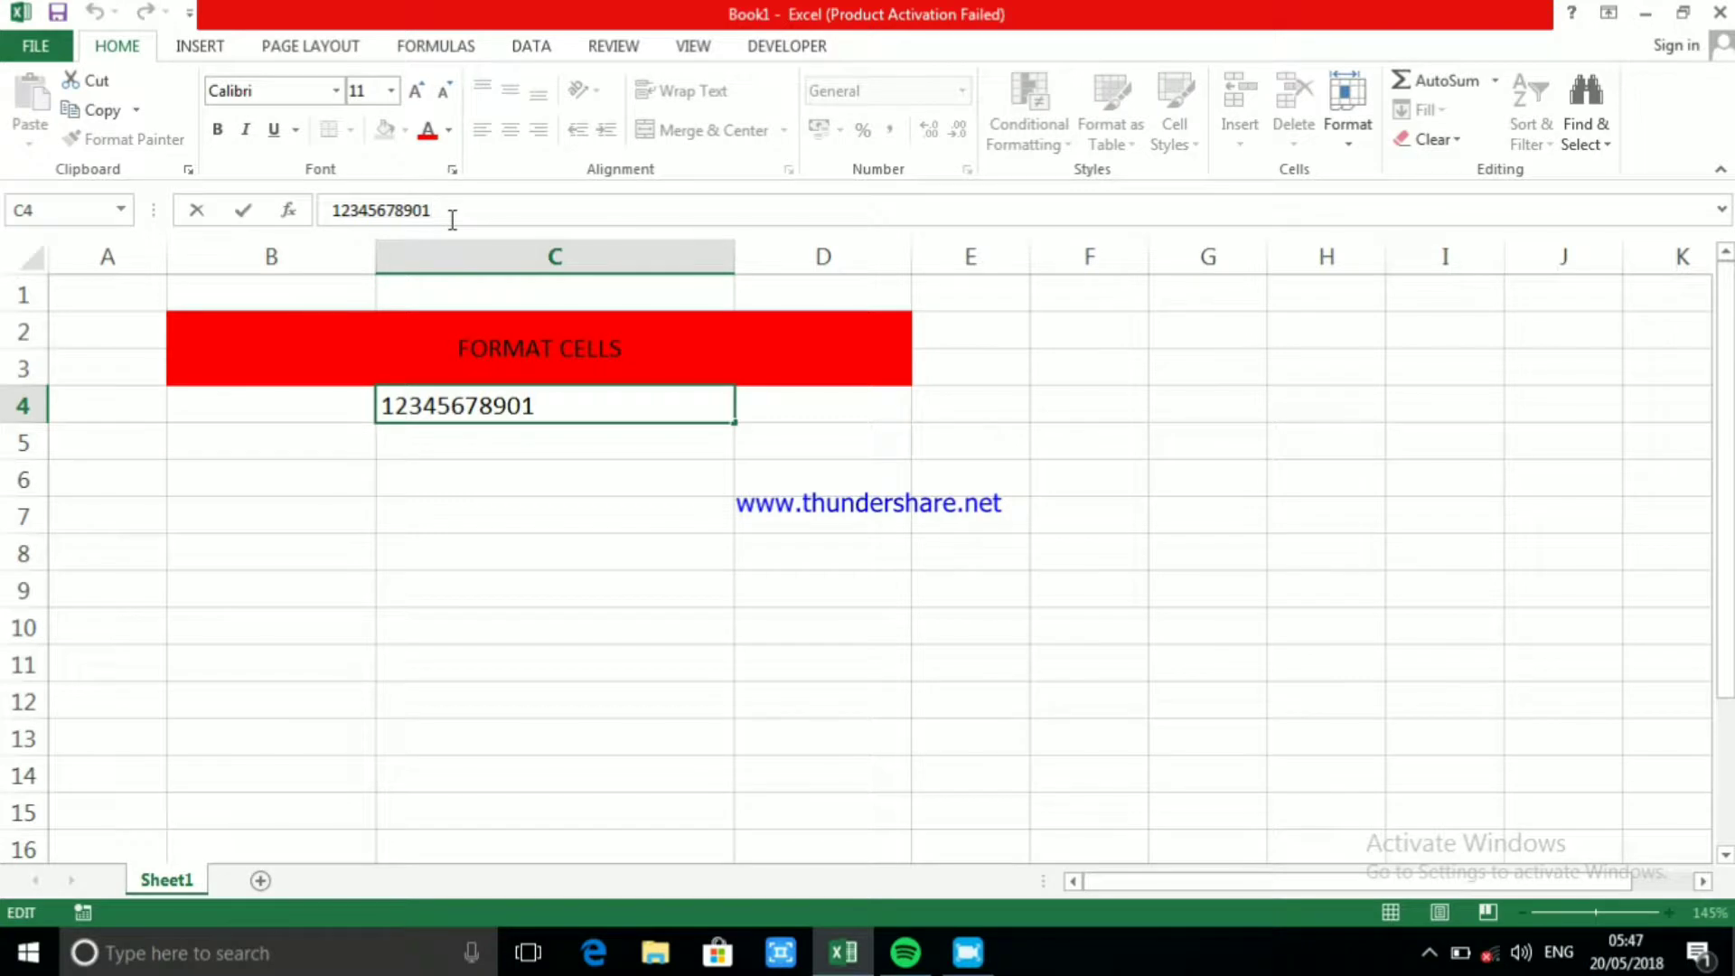
text(2)
click(623, 506)
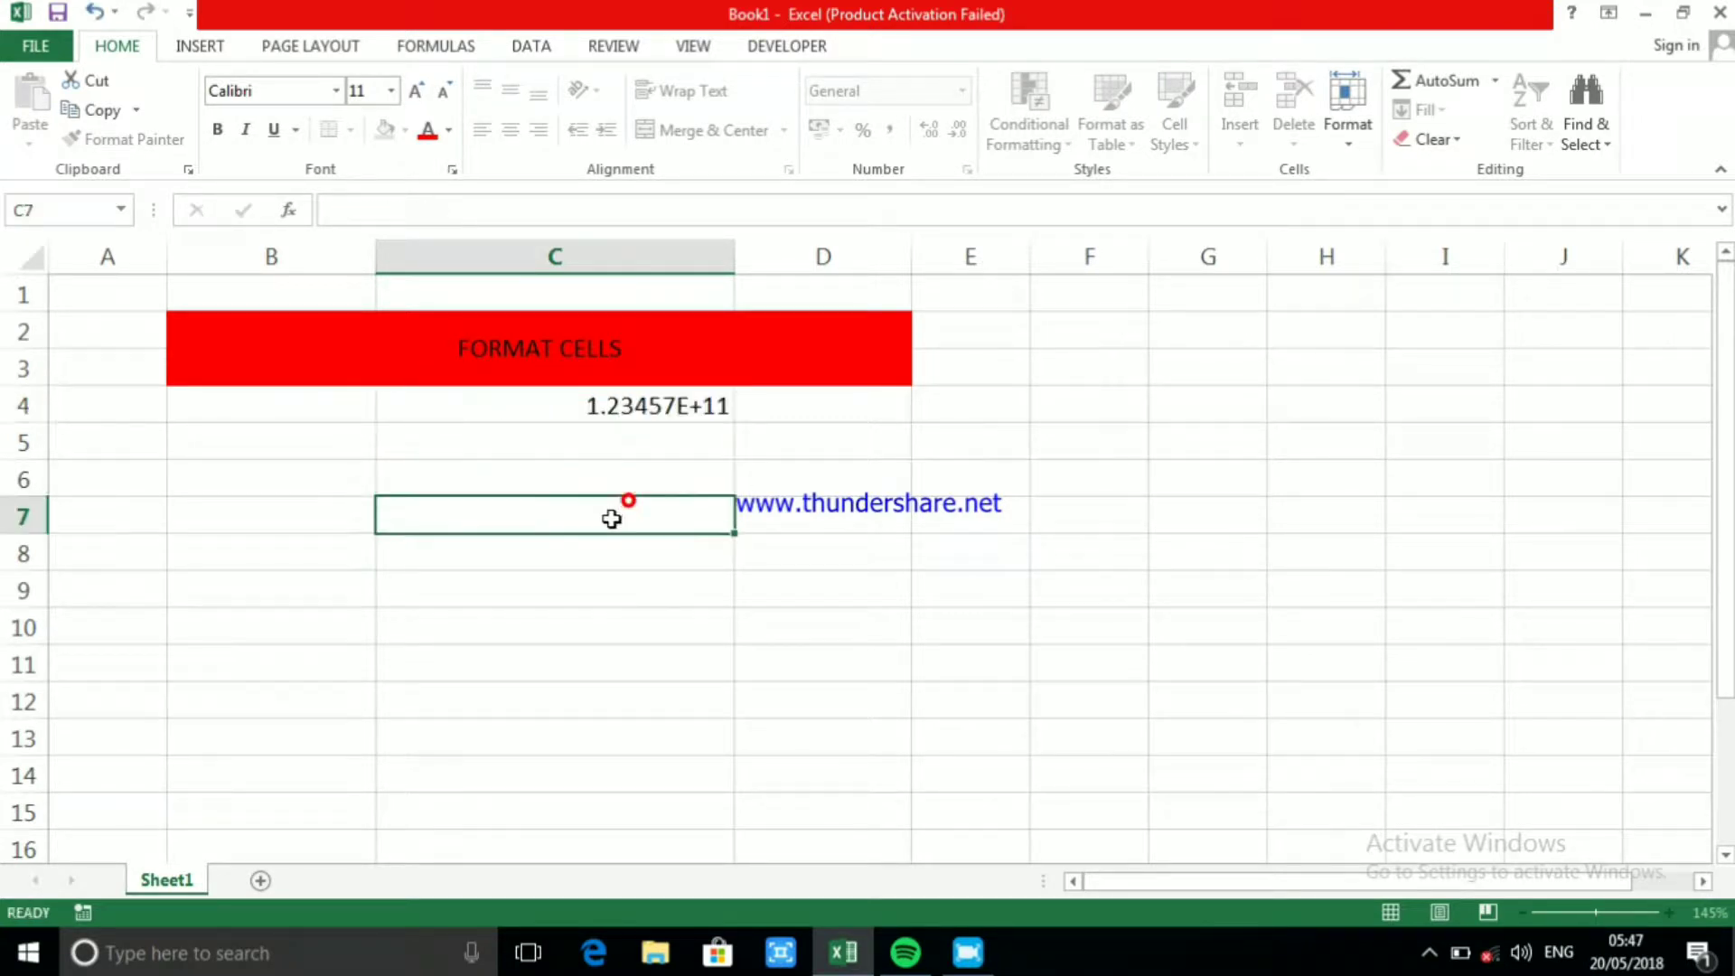
click(575, 427)
click(581, 403)
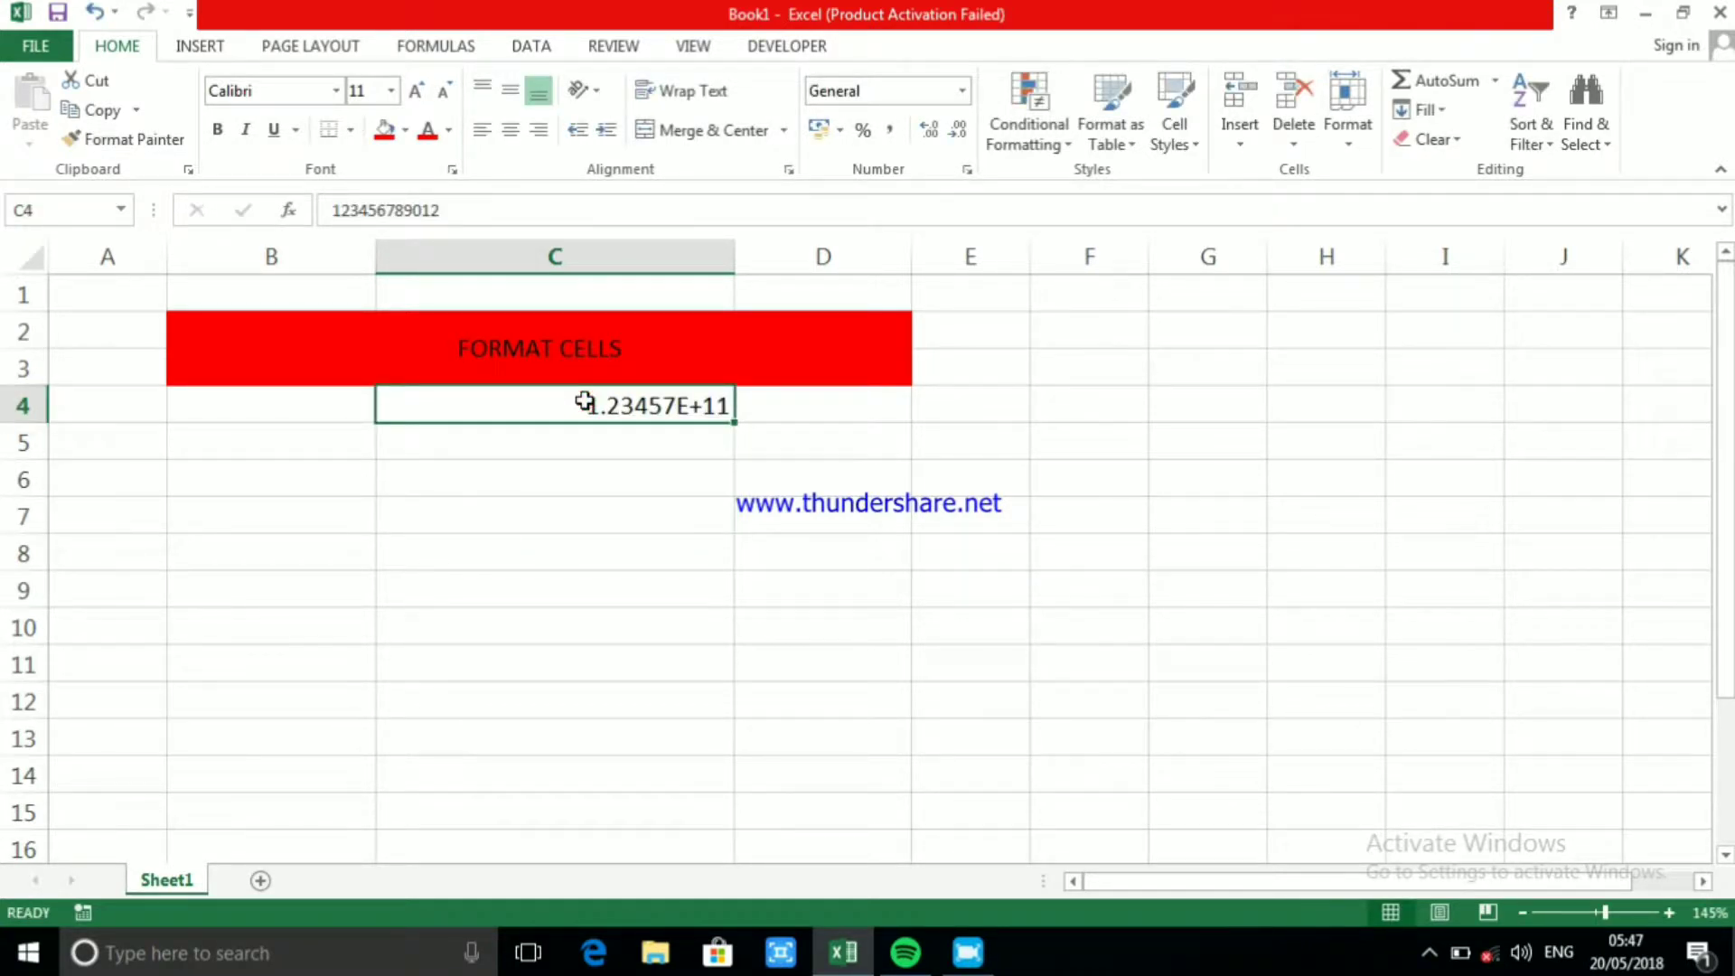
double_click(583, 404)
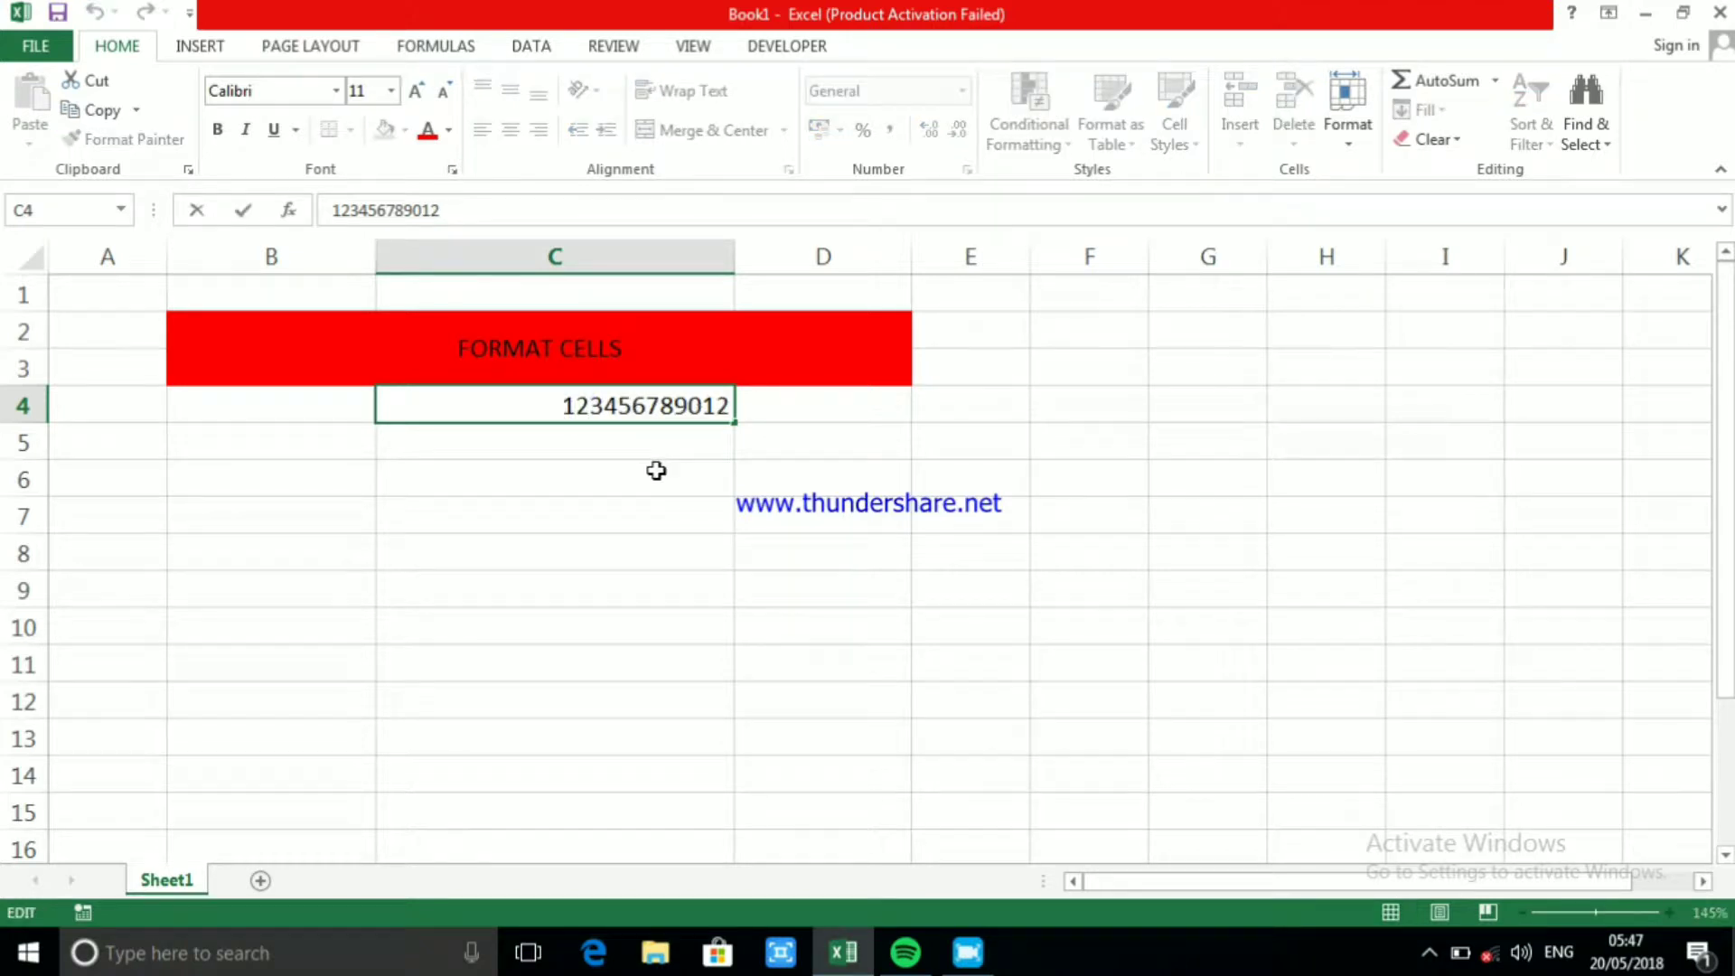
click(523, 408)
click(563, 445)
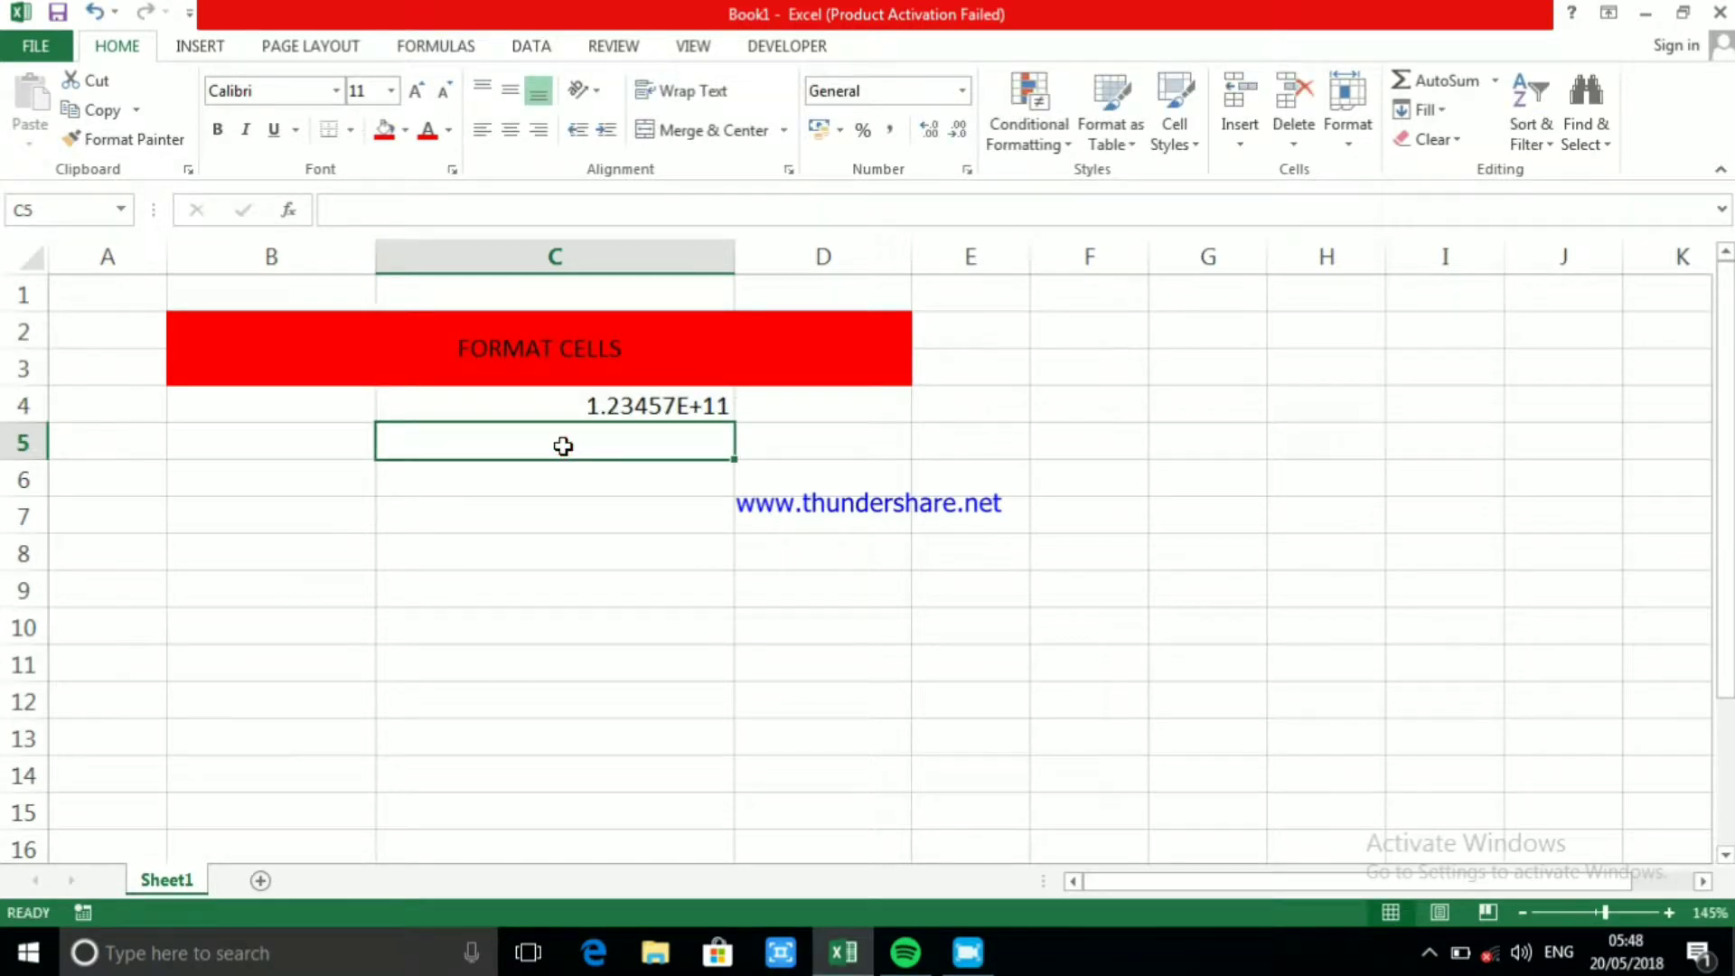
Format cell C4 as Number and reduce it to no decimal places
click(647, 403)
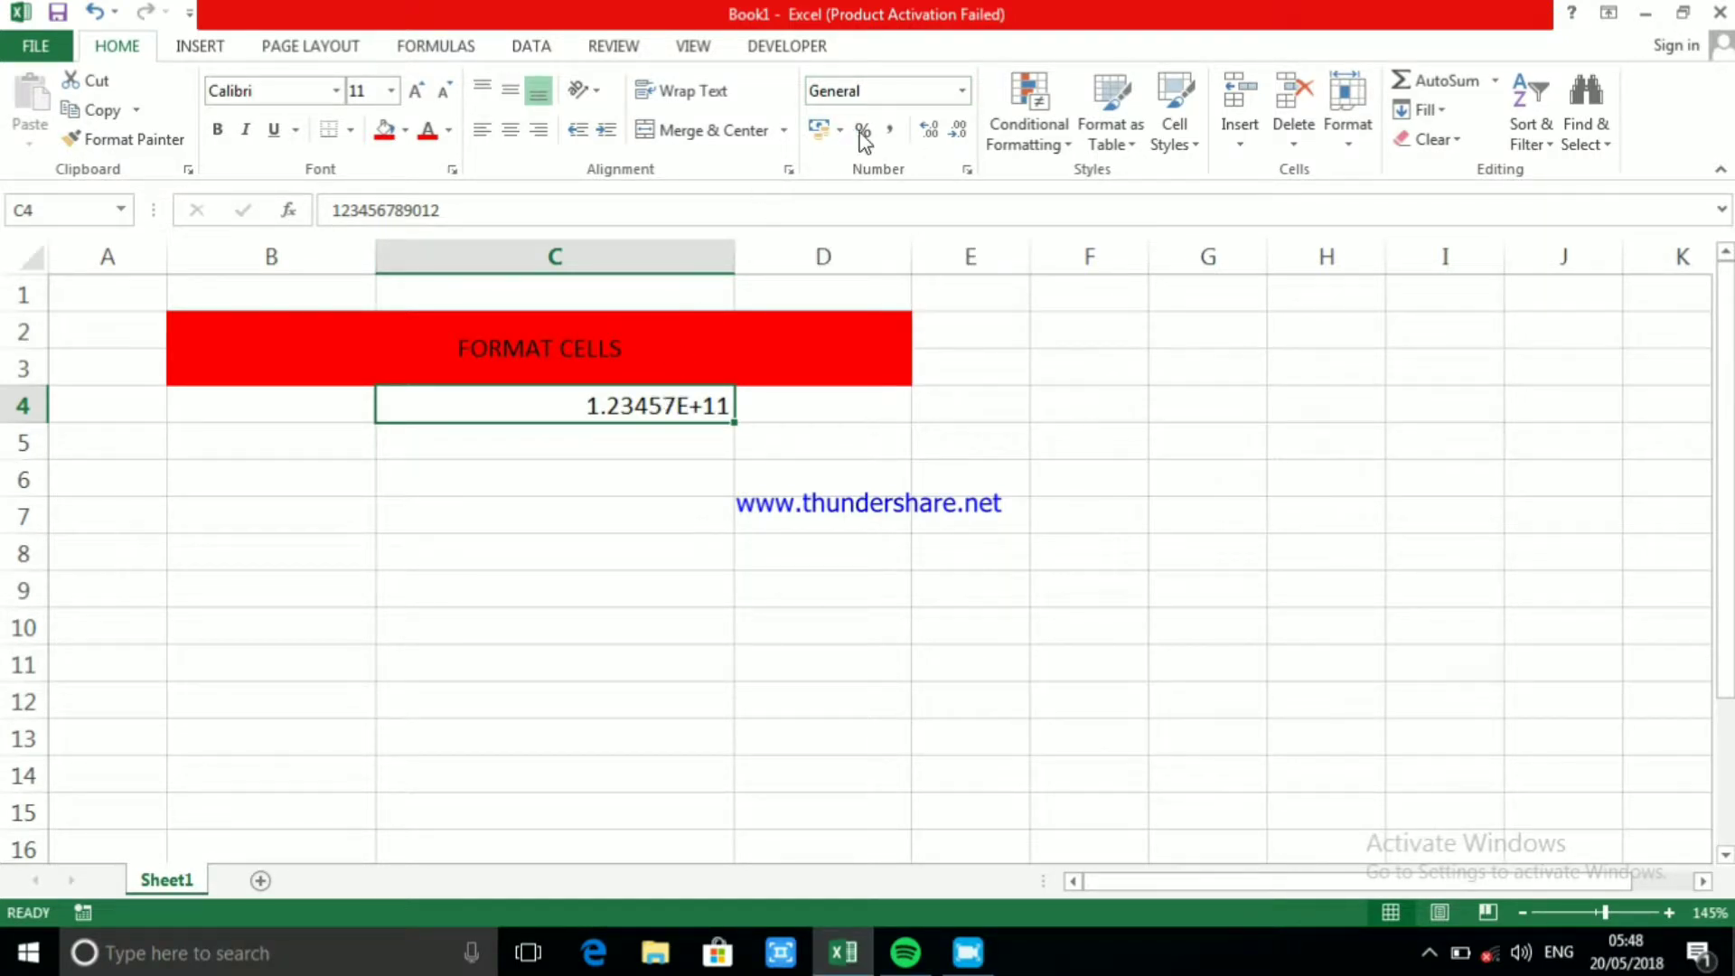
click(965, 92)
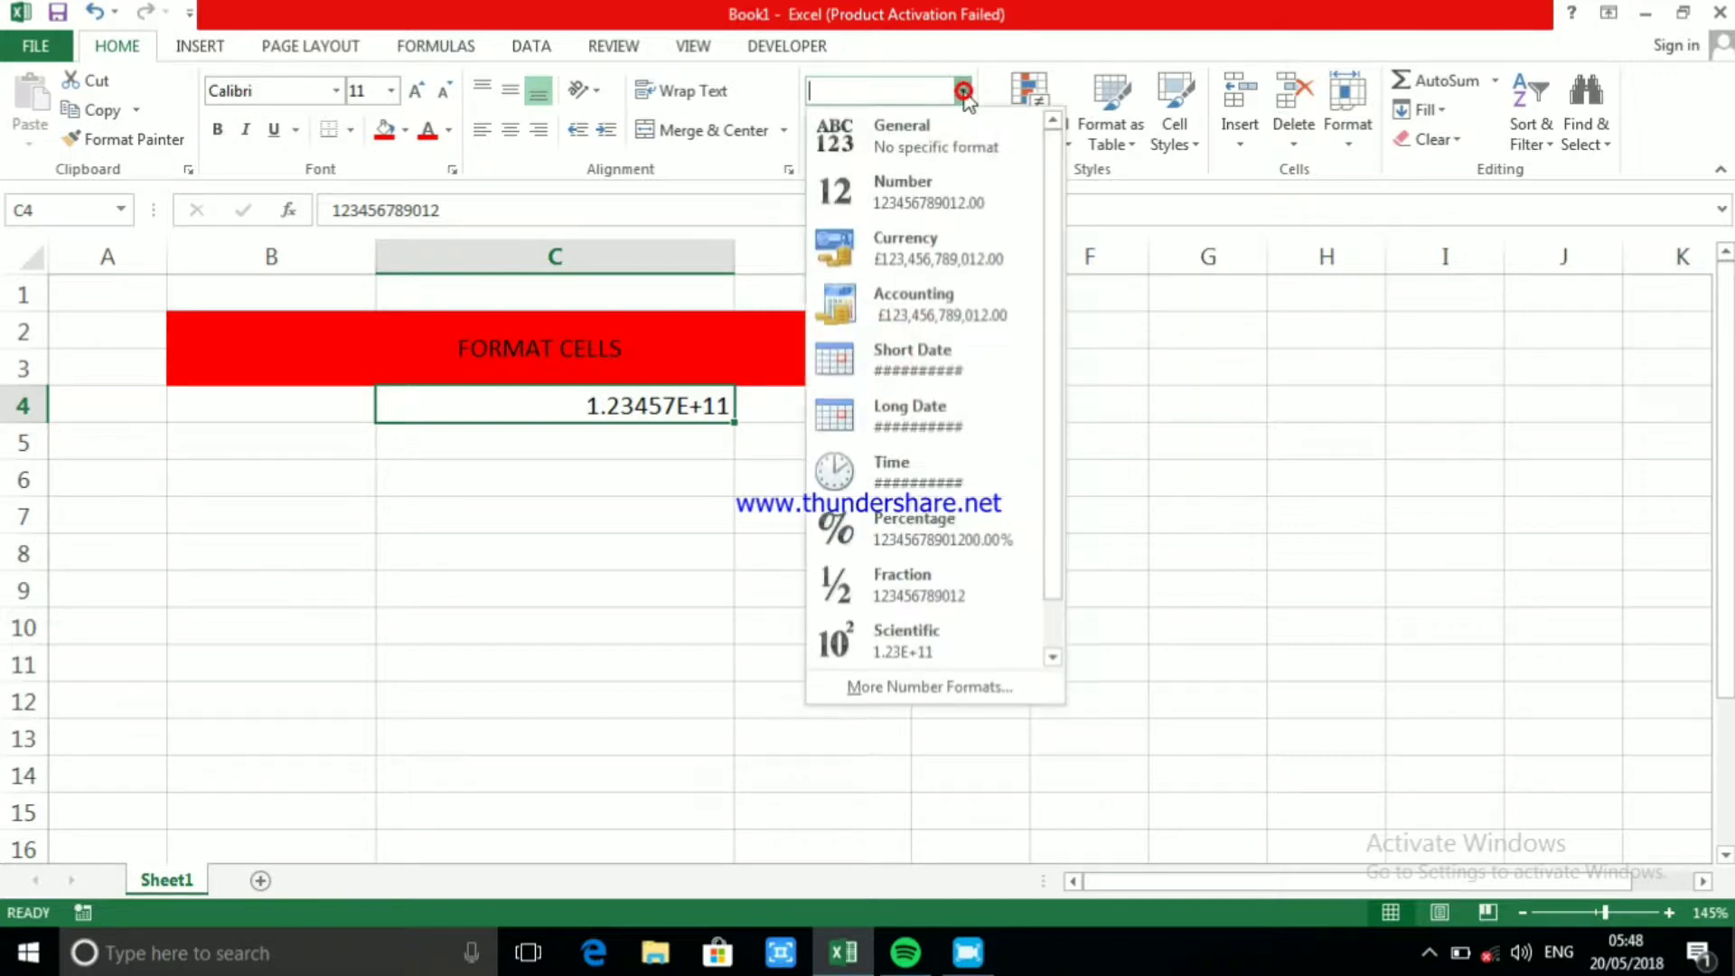
click(948, 194)
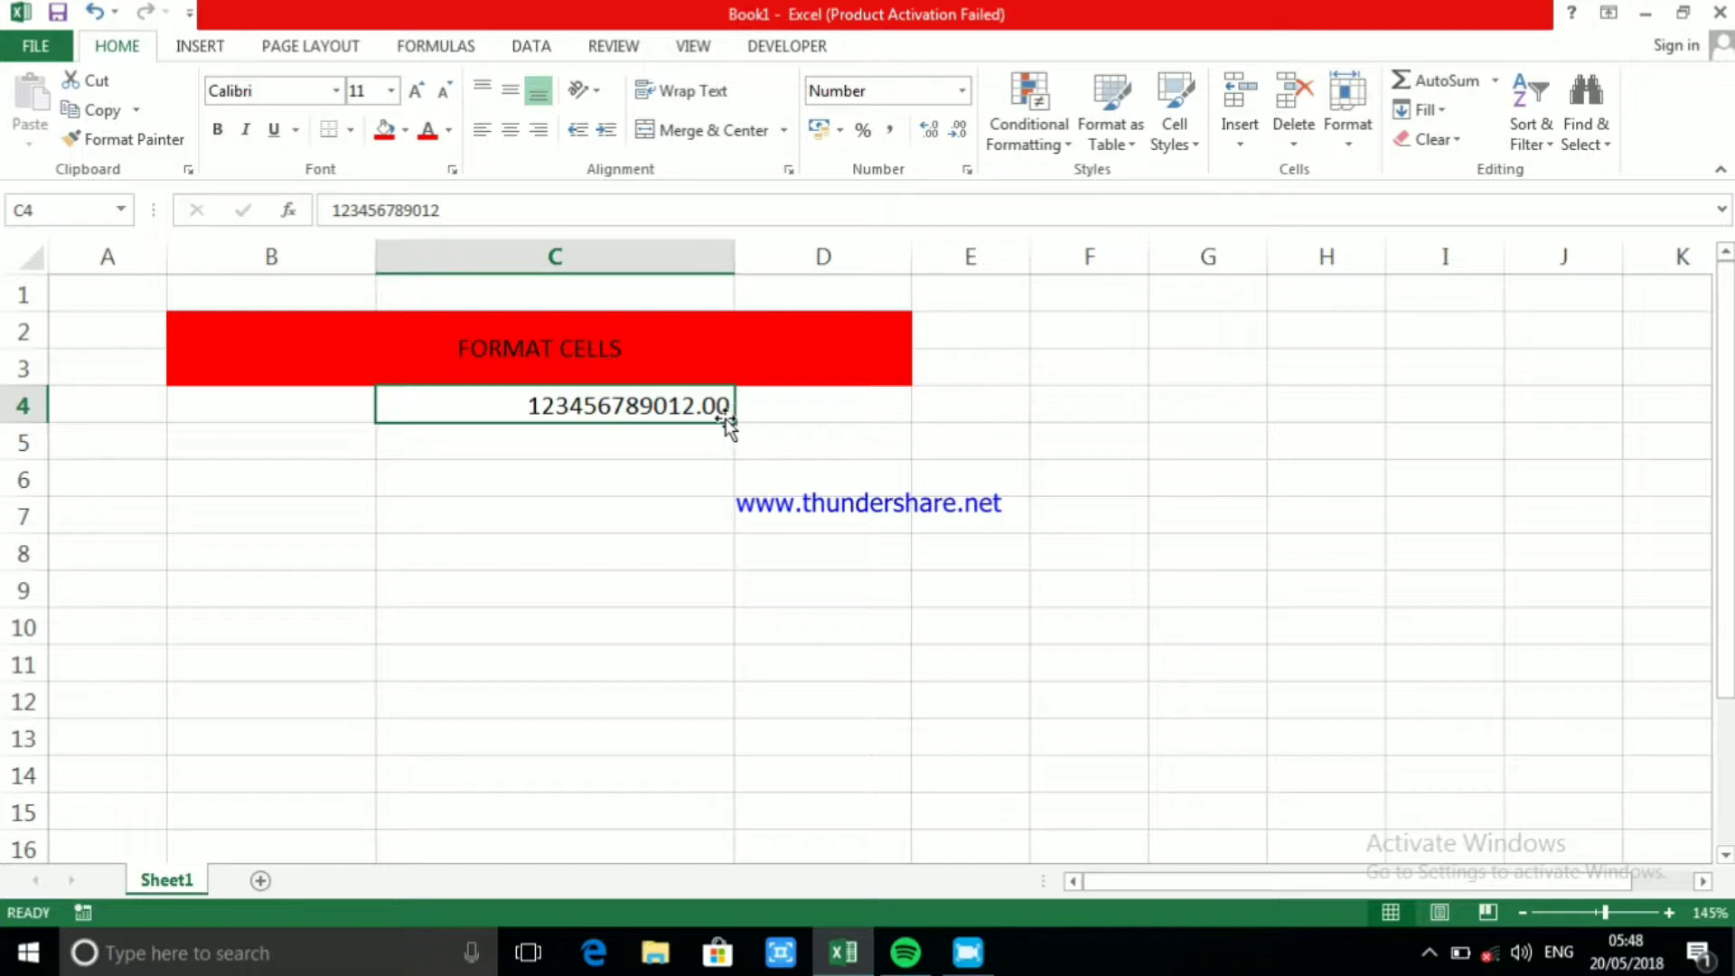
click(957, 133)
click(957, 133)
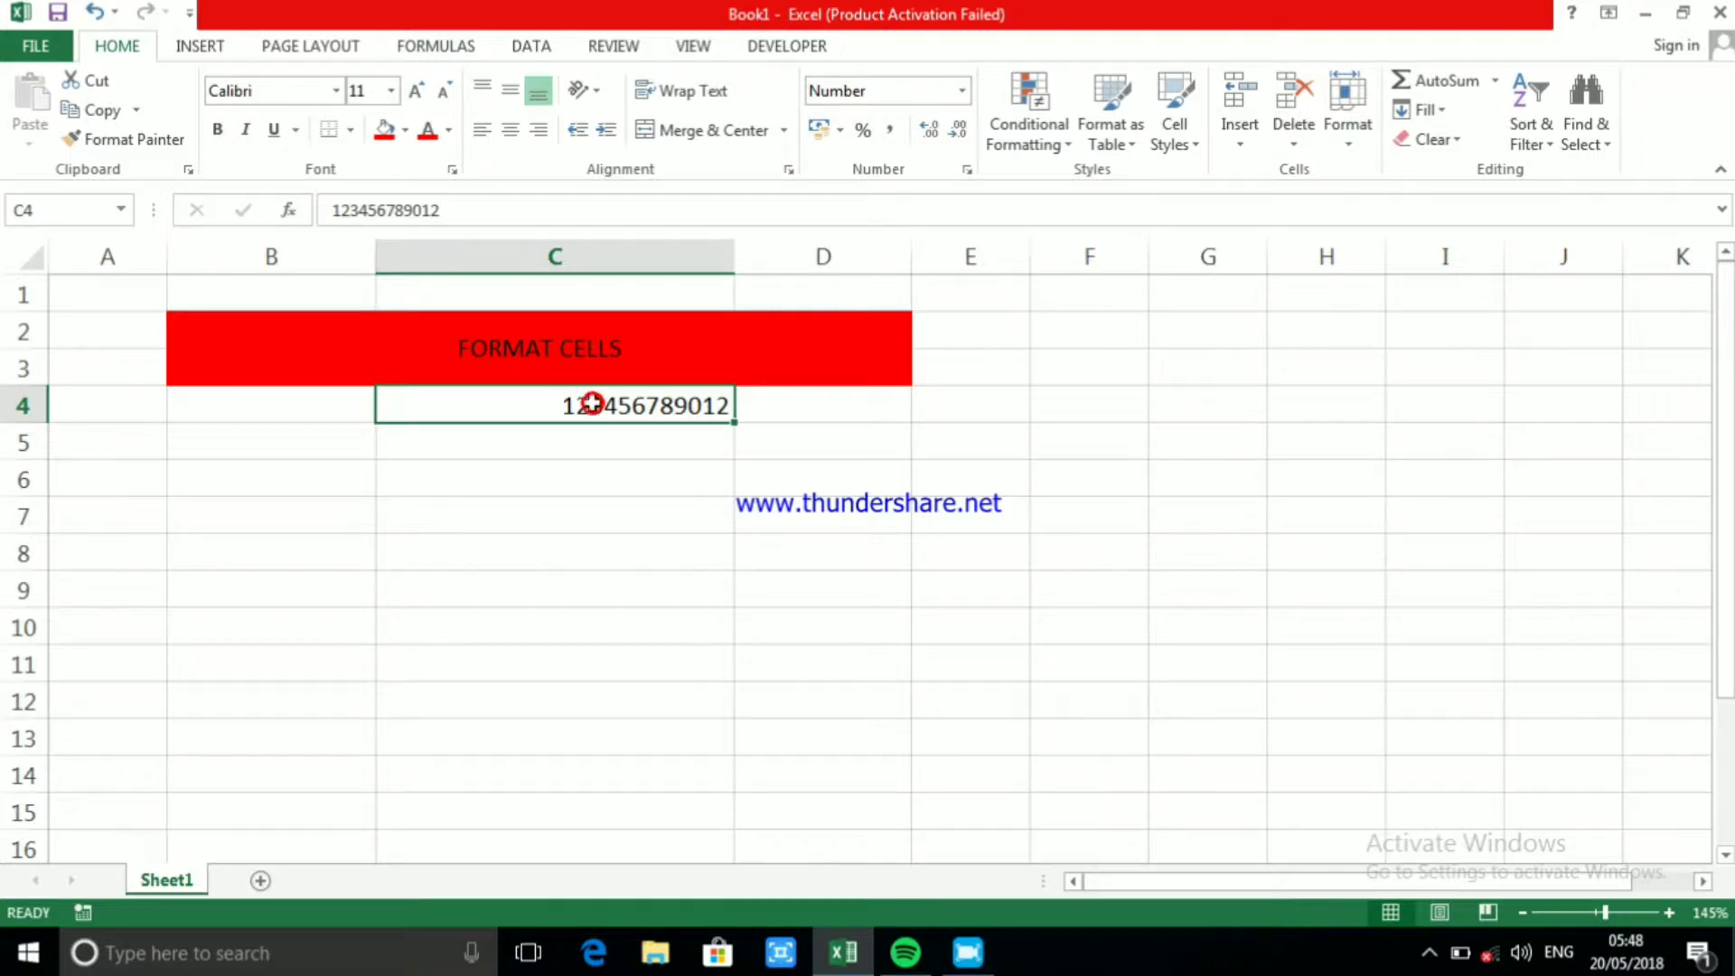
click(507, 207)
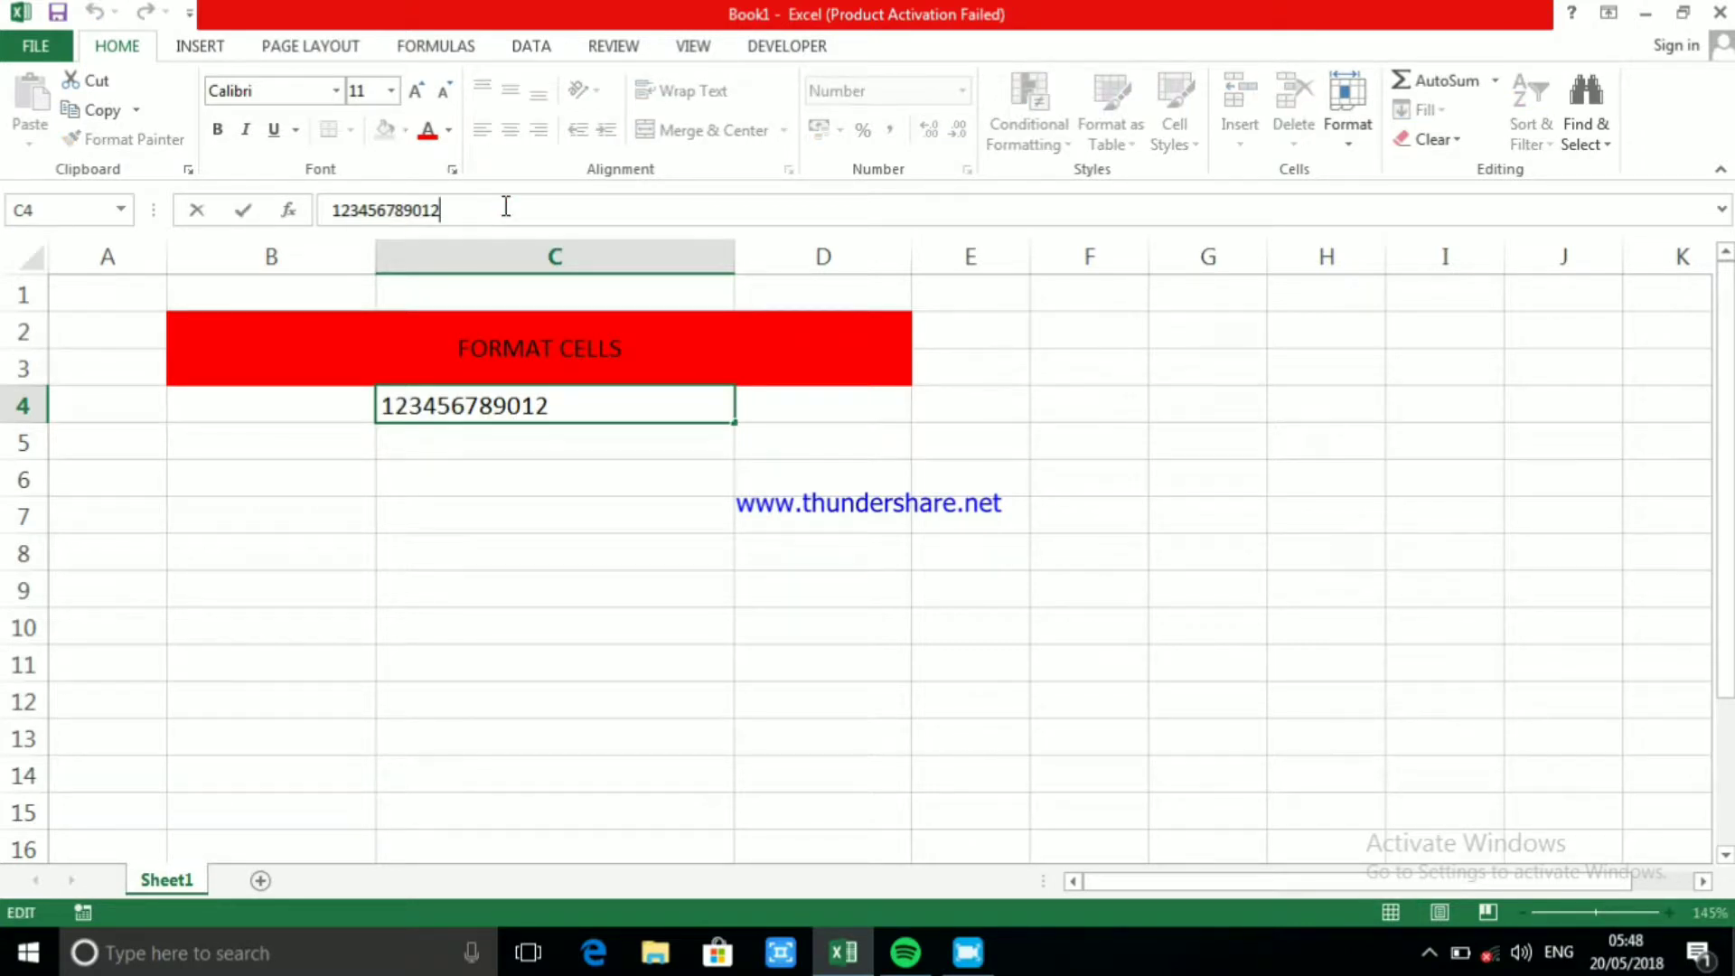
text(345)
click(661, 532)
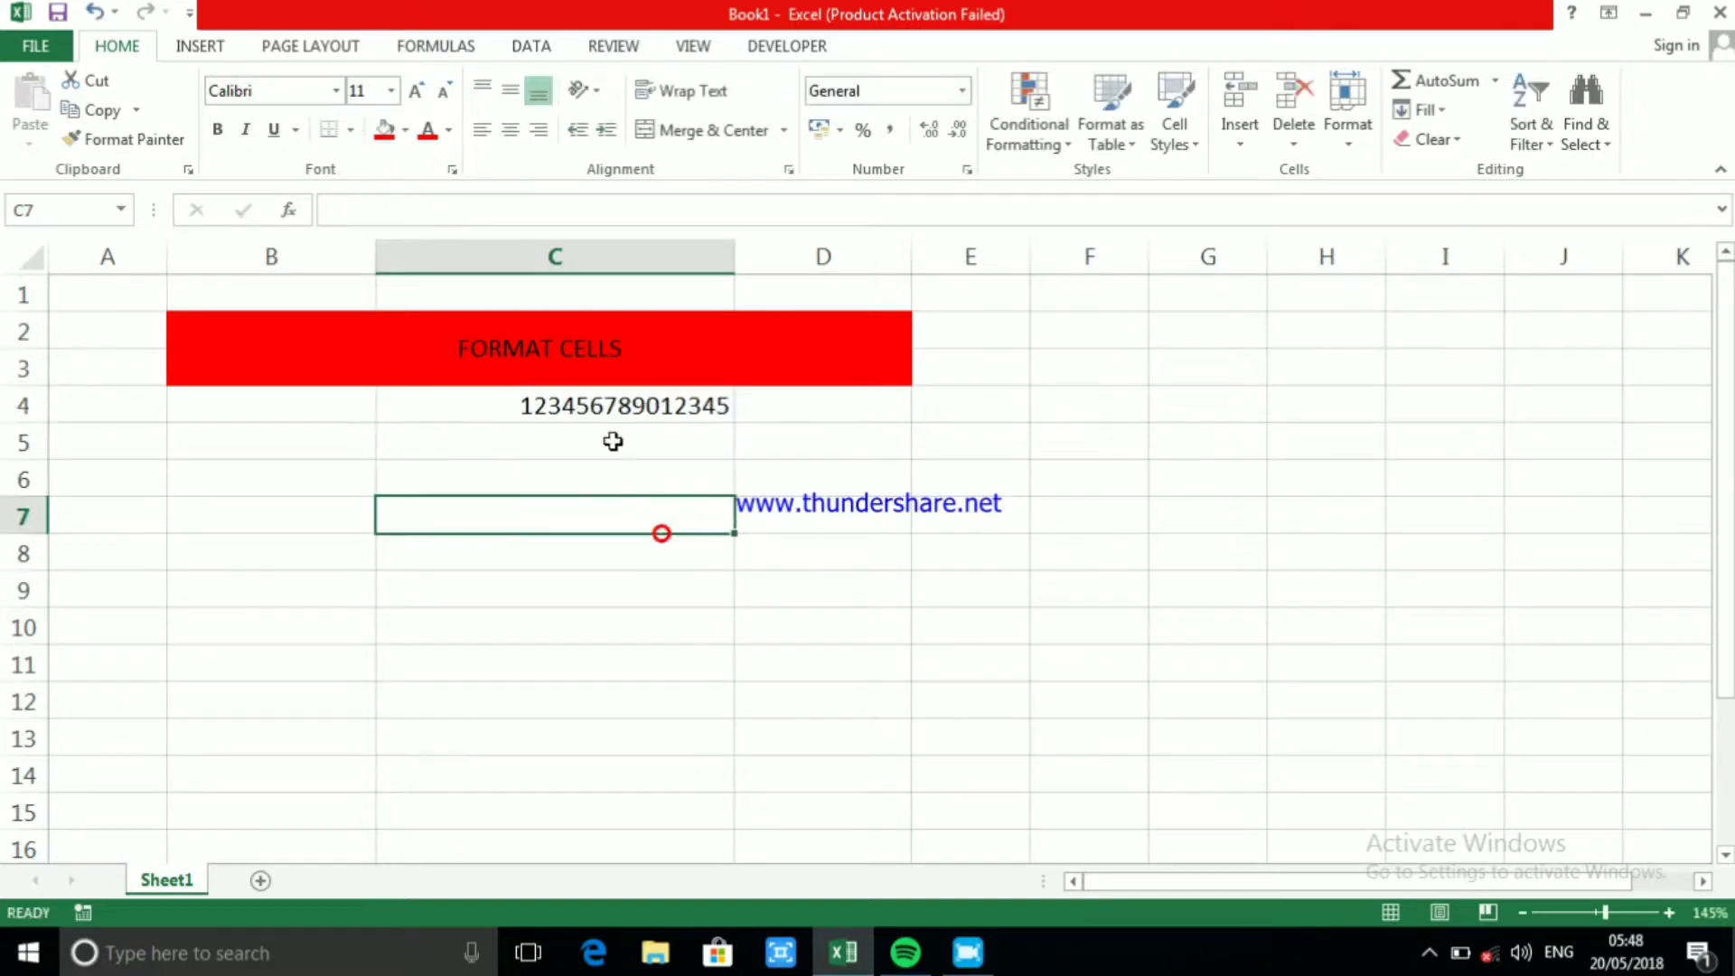
click(601, 411)
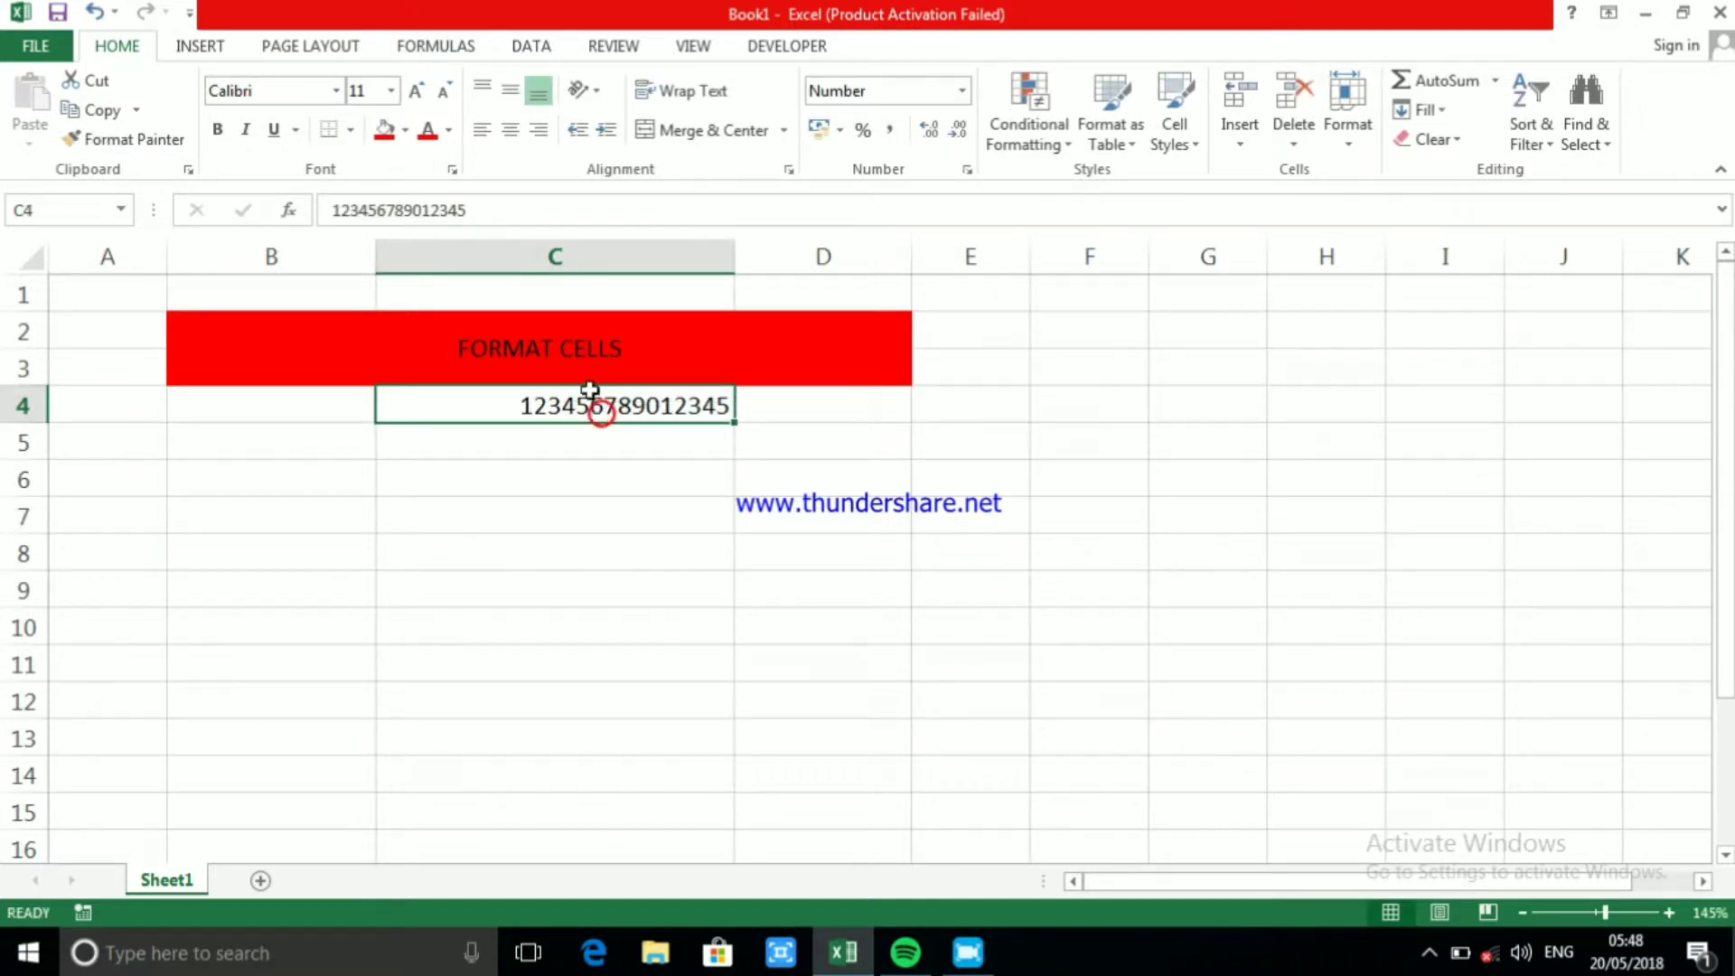
Try to add 6 as a sixteenth digit to the number in C4
click(501, 214)
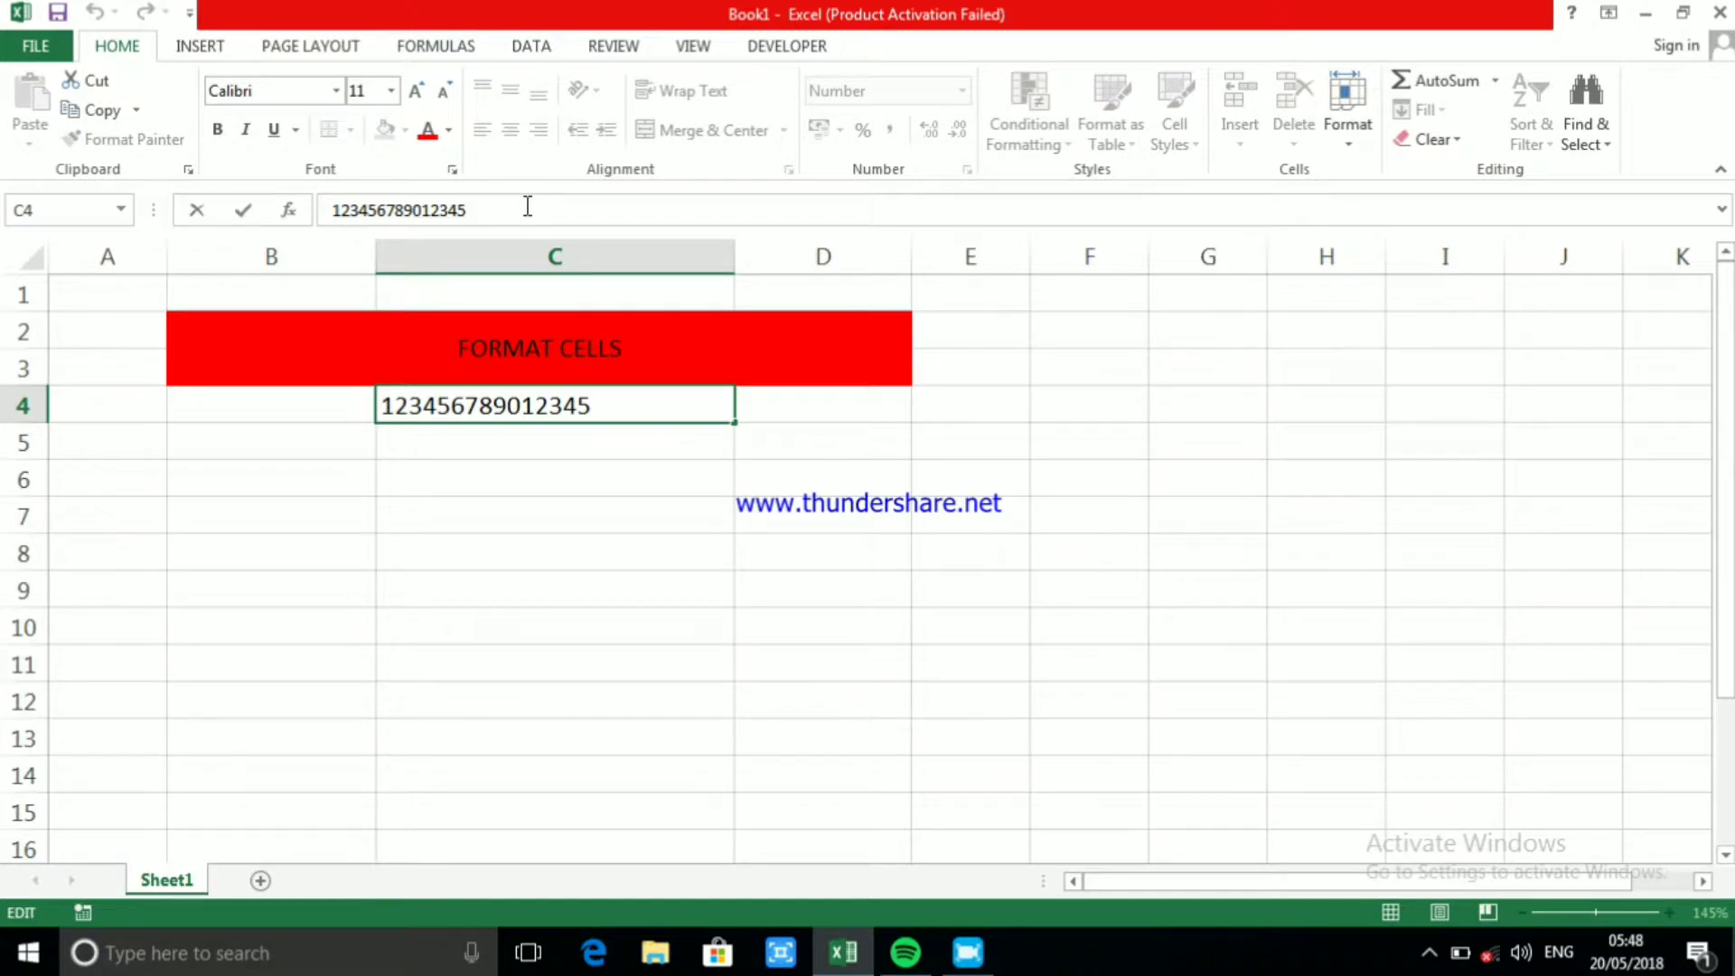
text(6)
click(673, 533)
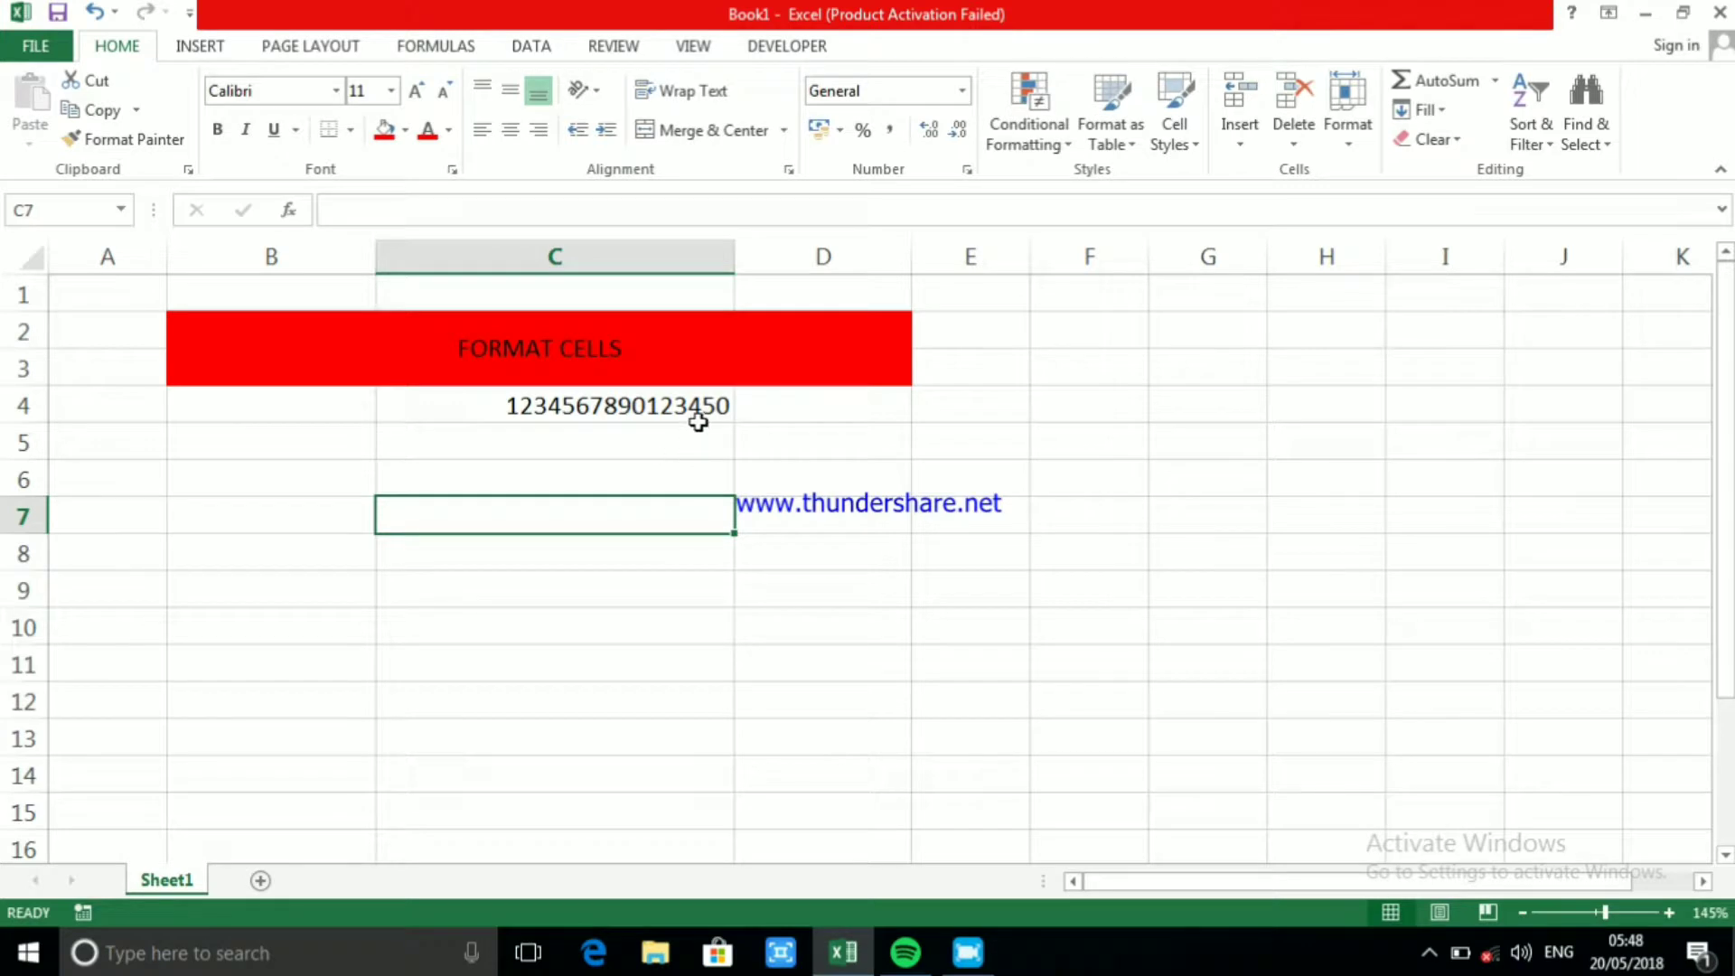
click(700, 409)
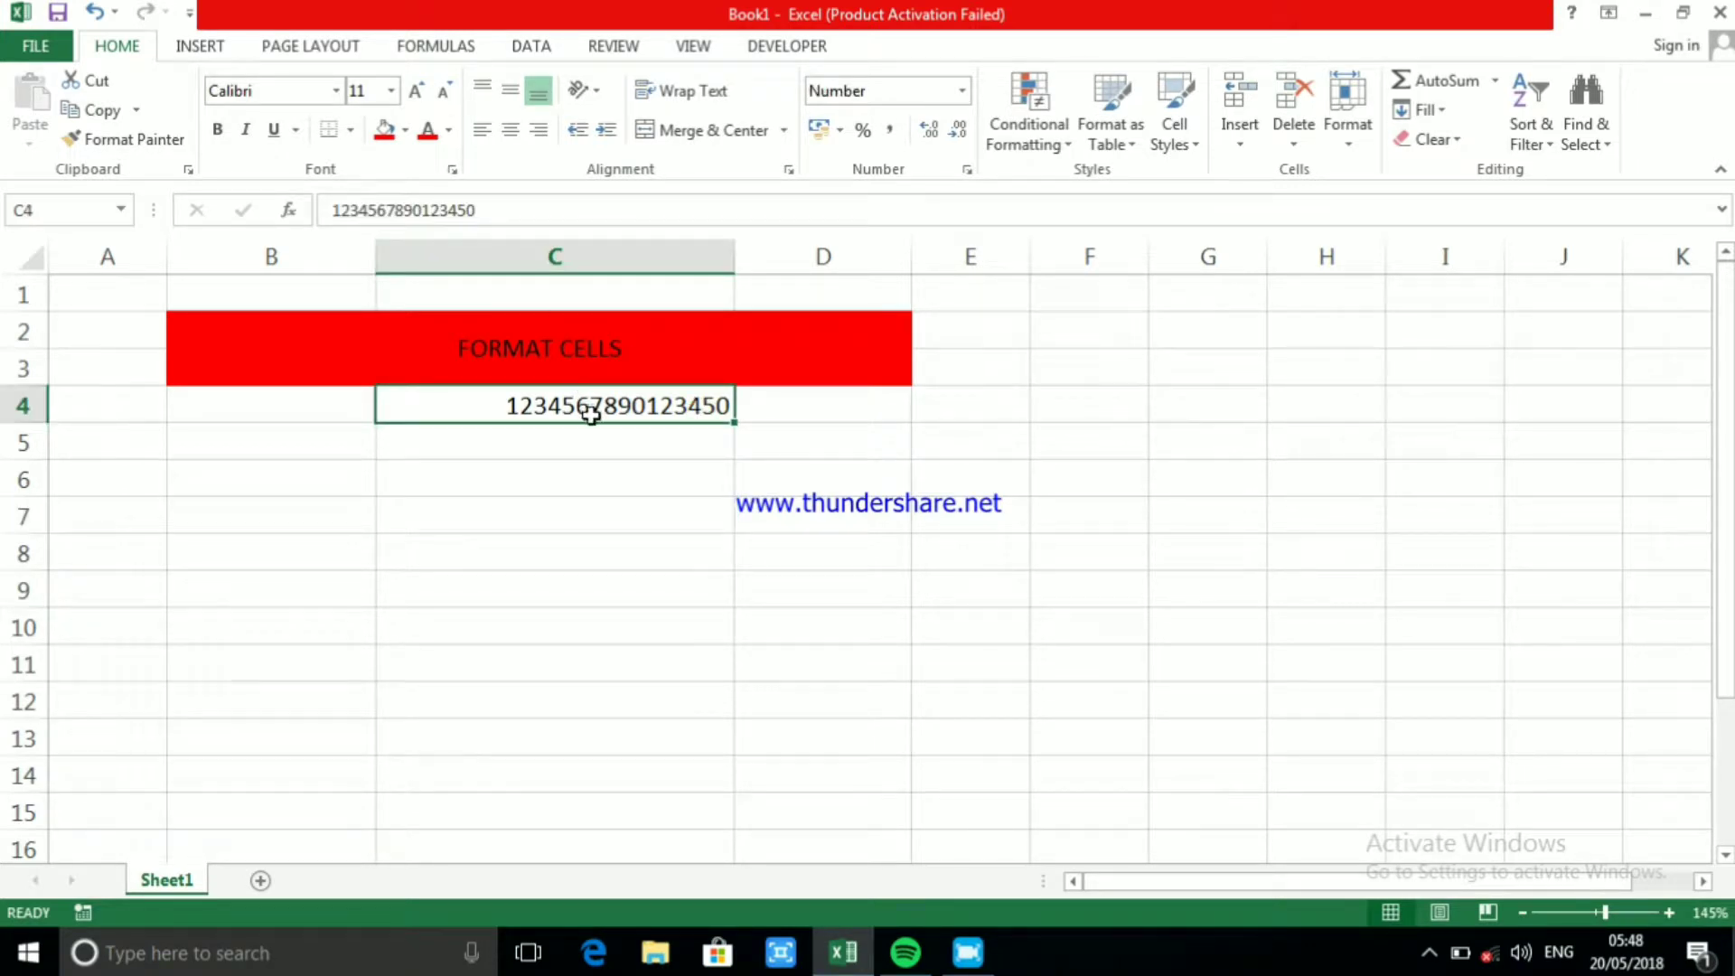
Remove the last digit of the number in C4, and delete the cell's contents
click(500, 204)
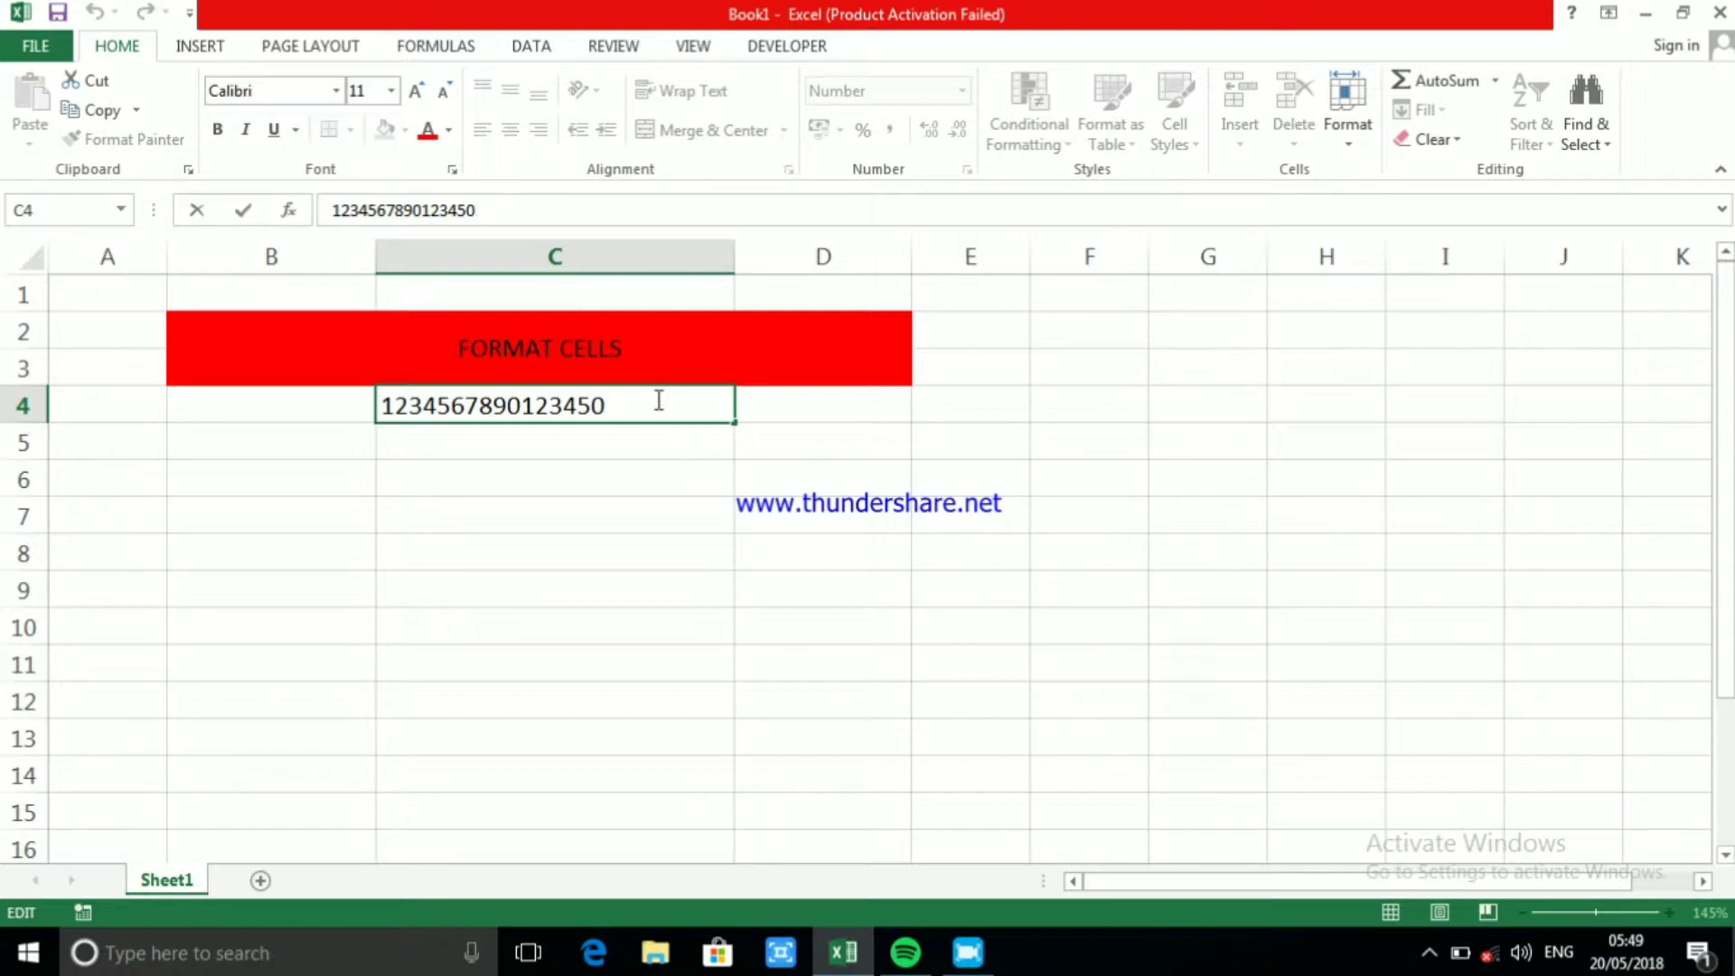
key(BackSpace)
drag(749, 685, 712, 627)
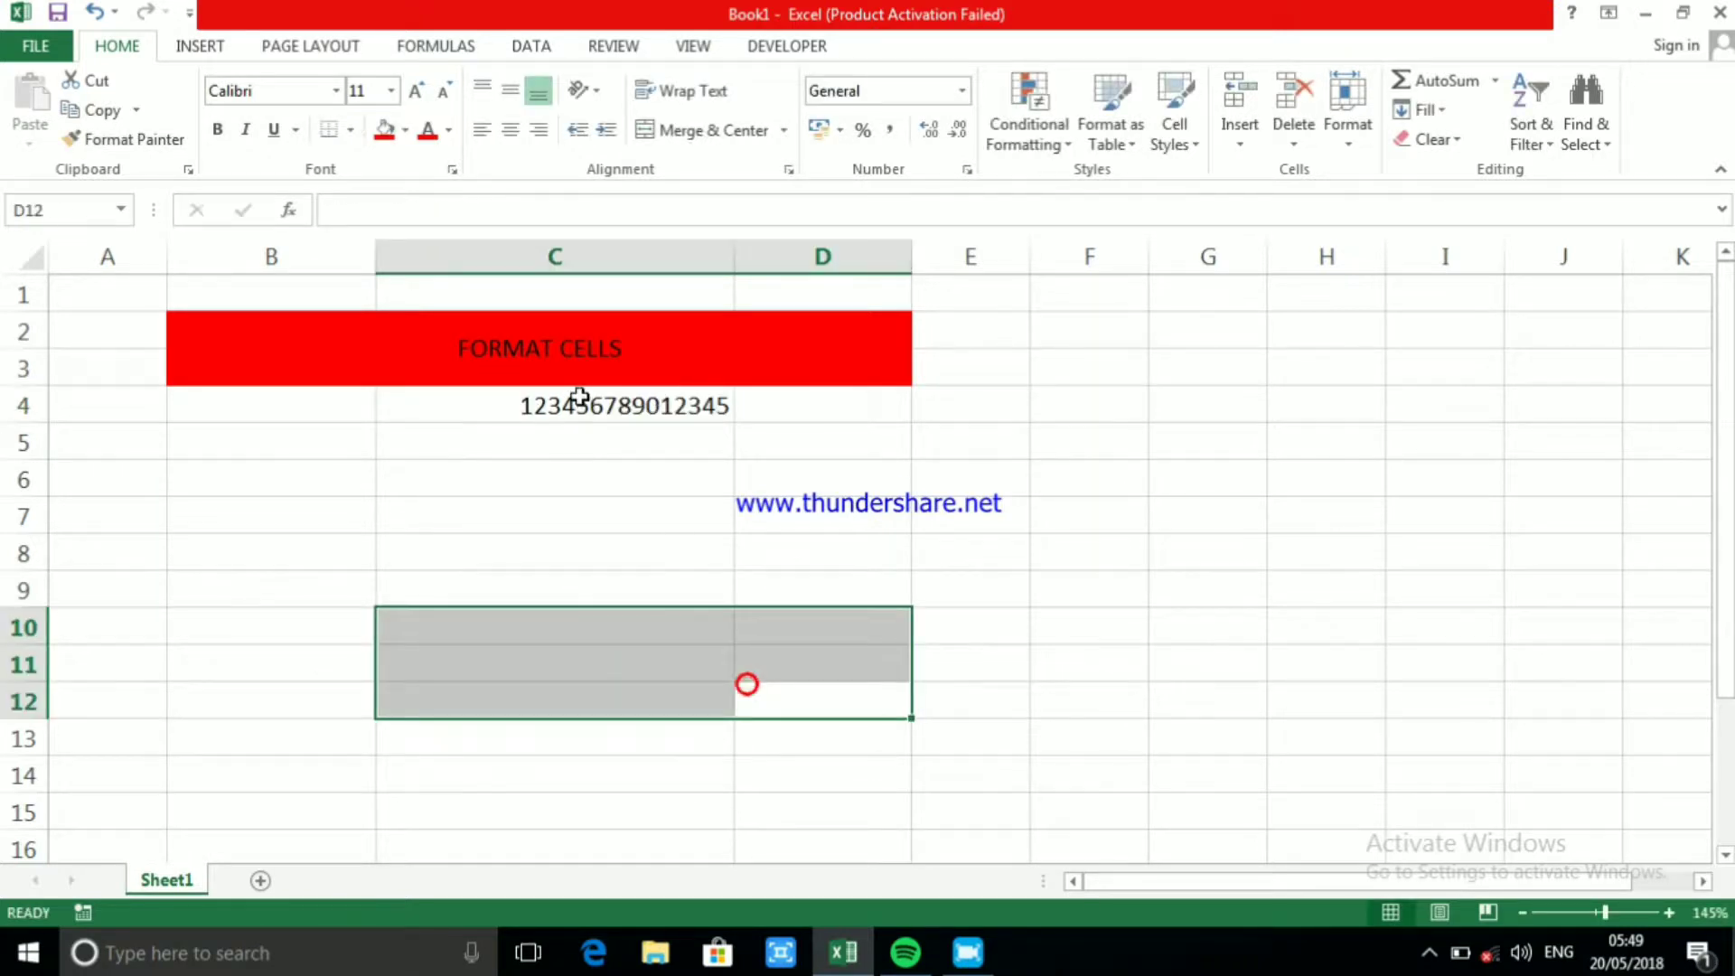
click(579, 397)
key(Delete)
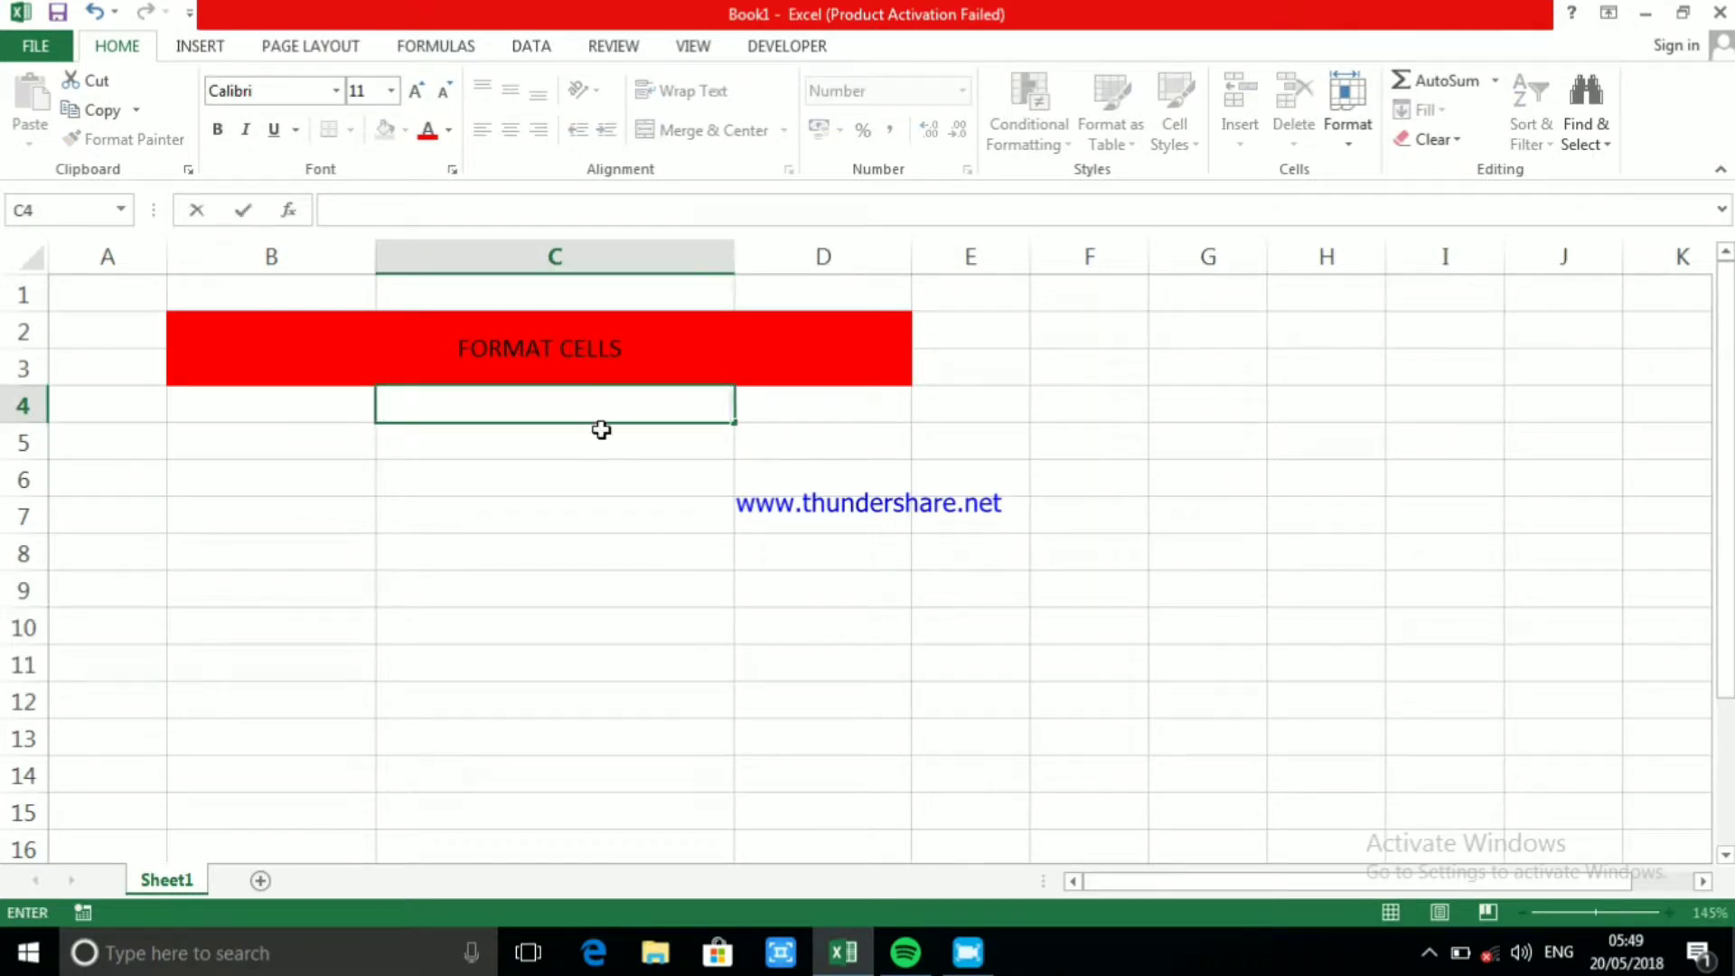
drag(639, 537, 633, 515)
Set the number format of the empty cell C4 to Text
click(616, 391)
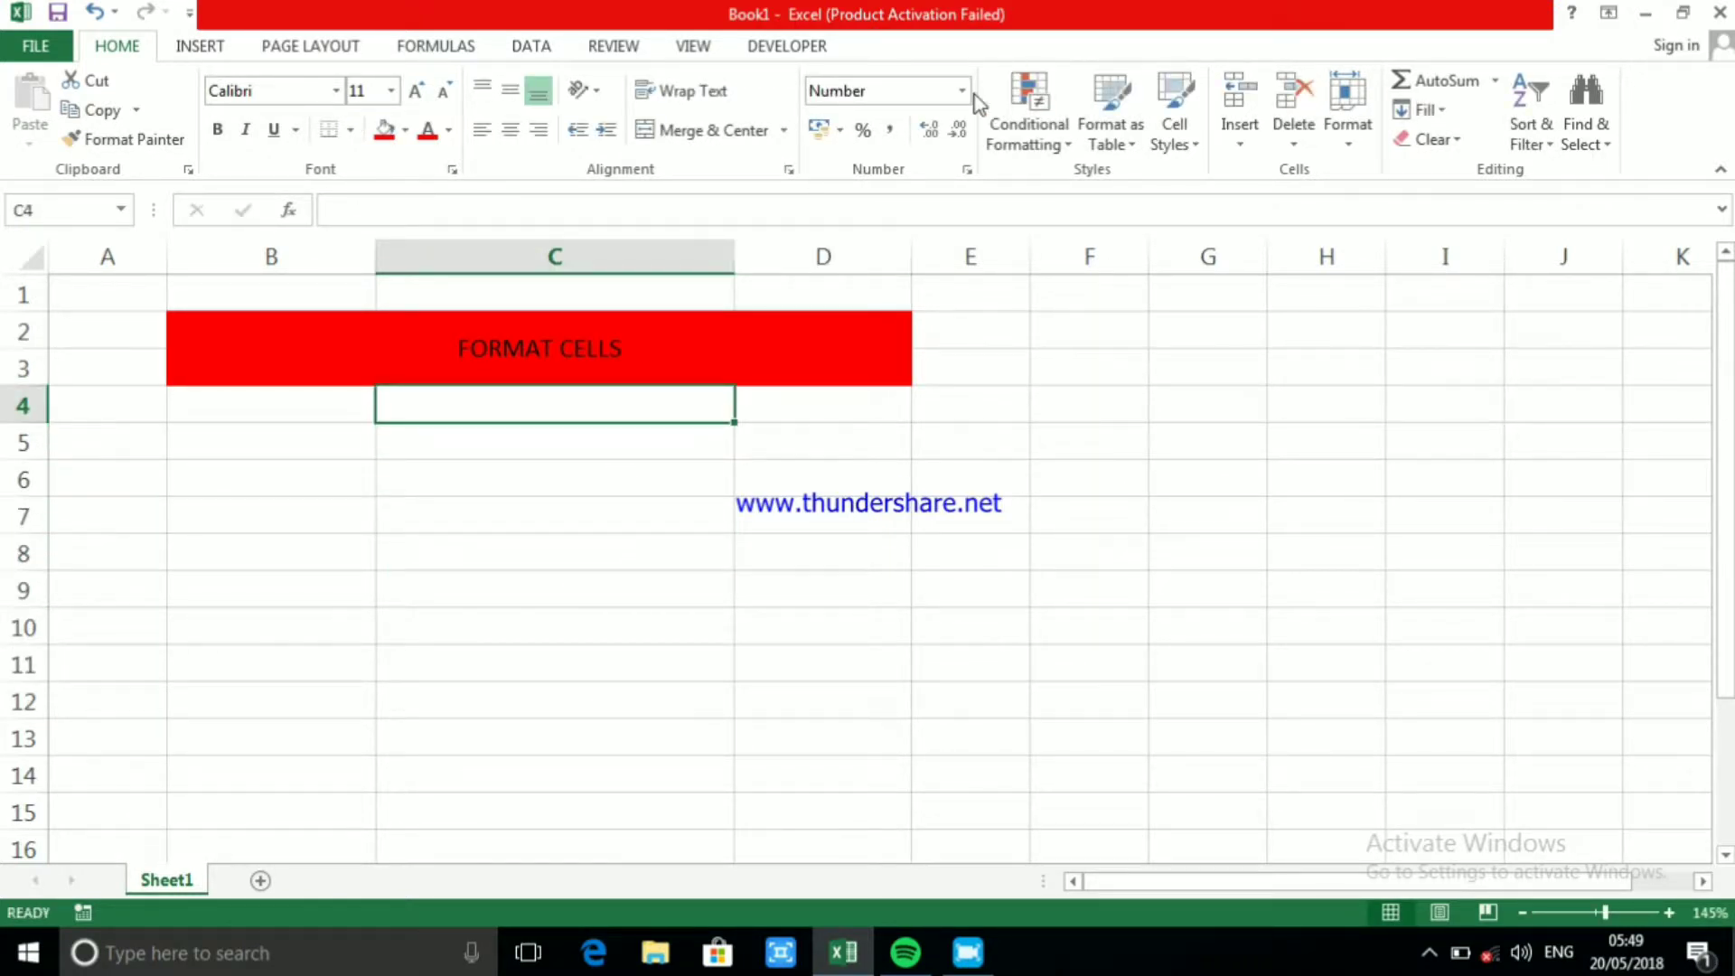
click(960, 90)
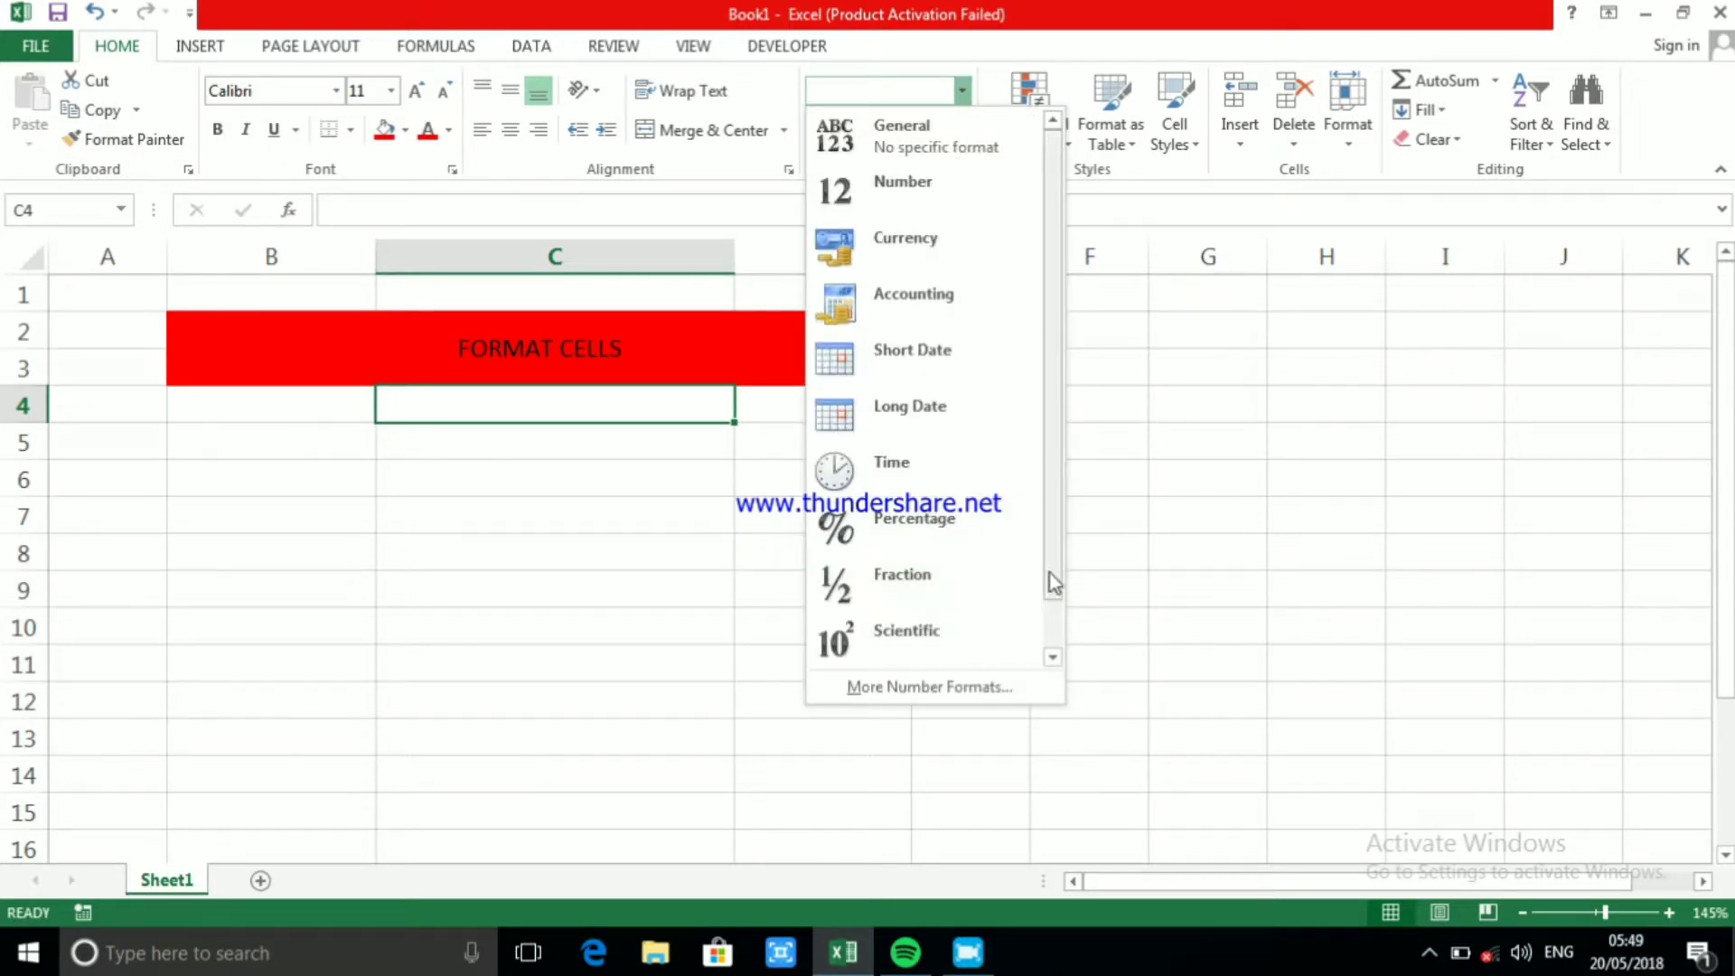
click(1048, 648)
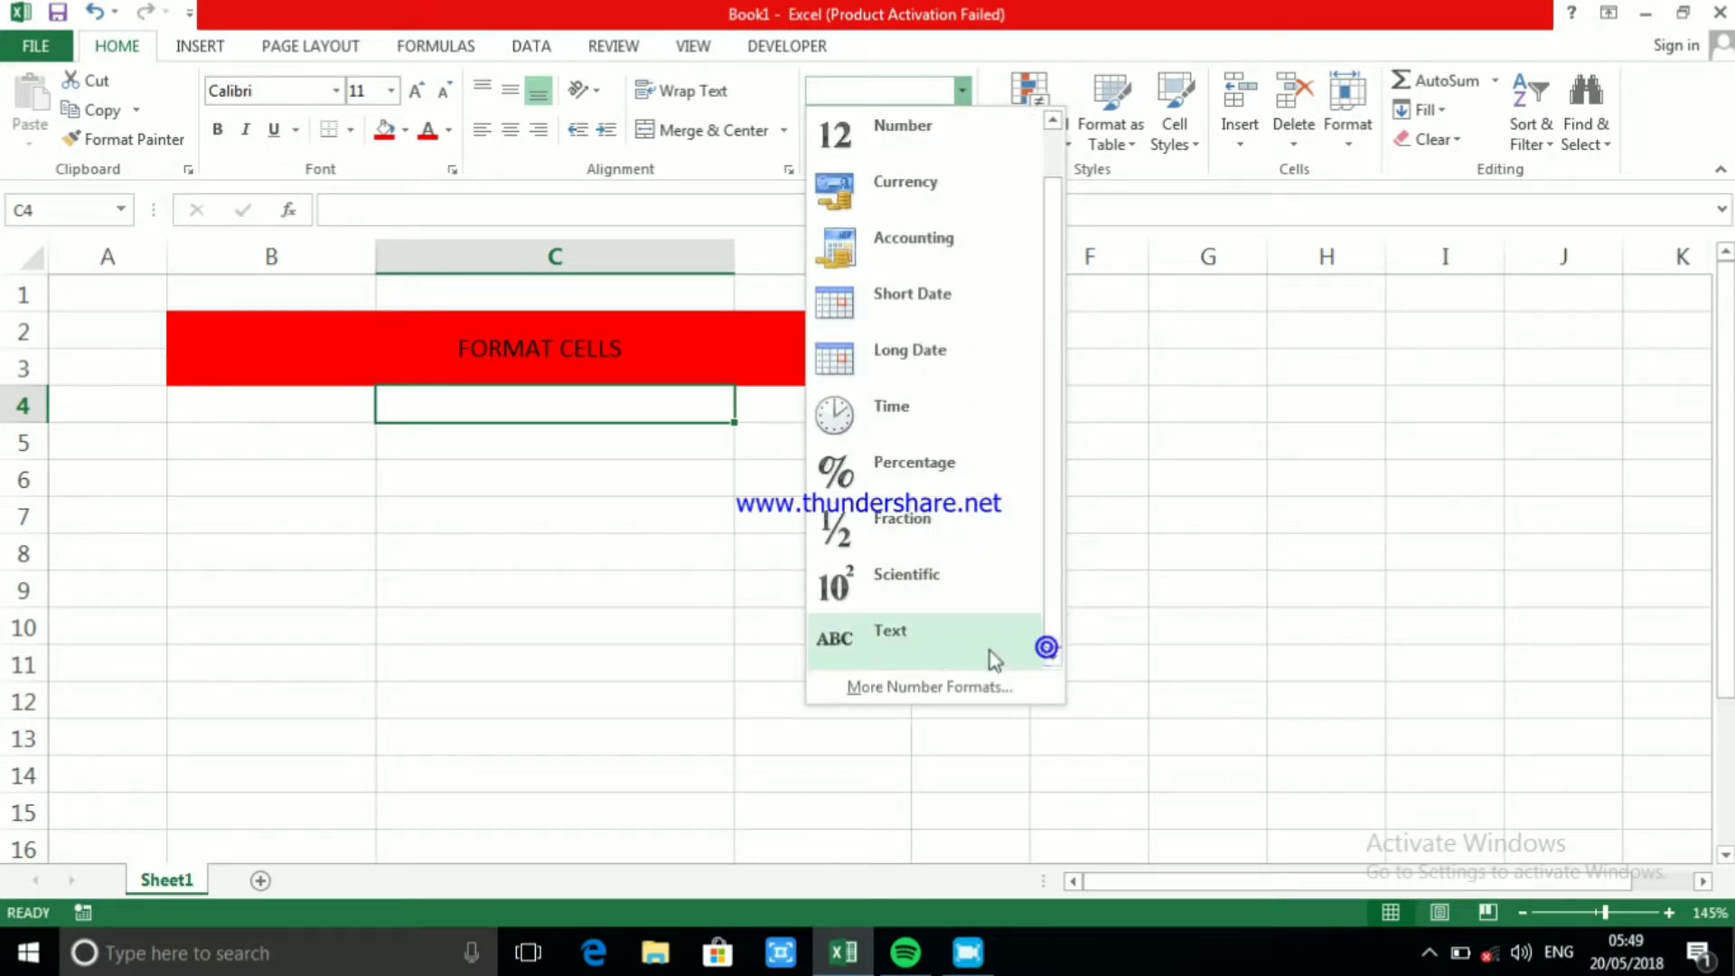
click(925, 643)
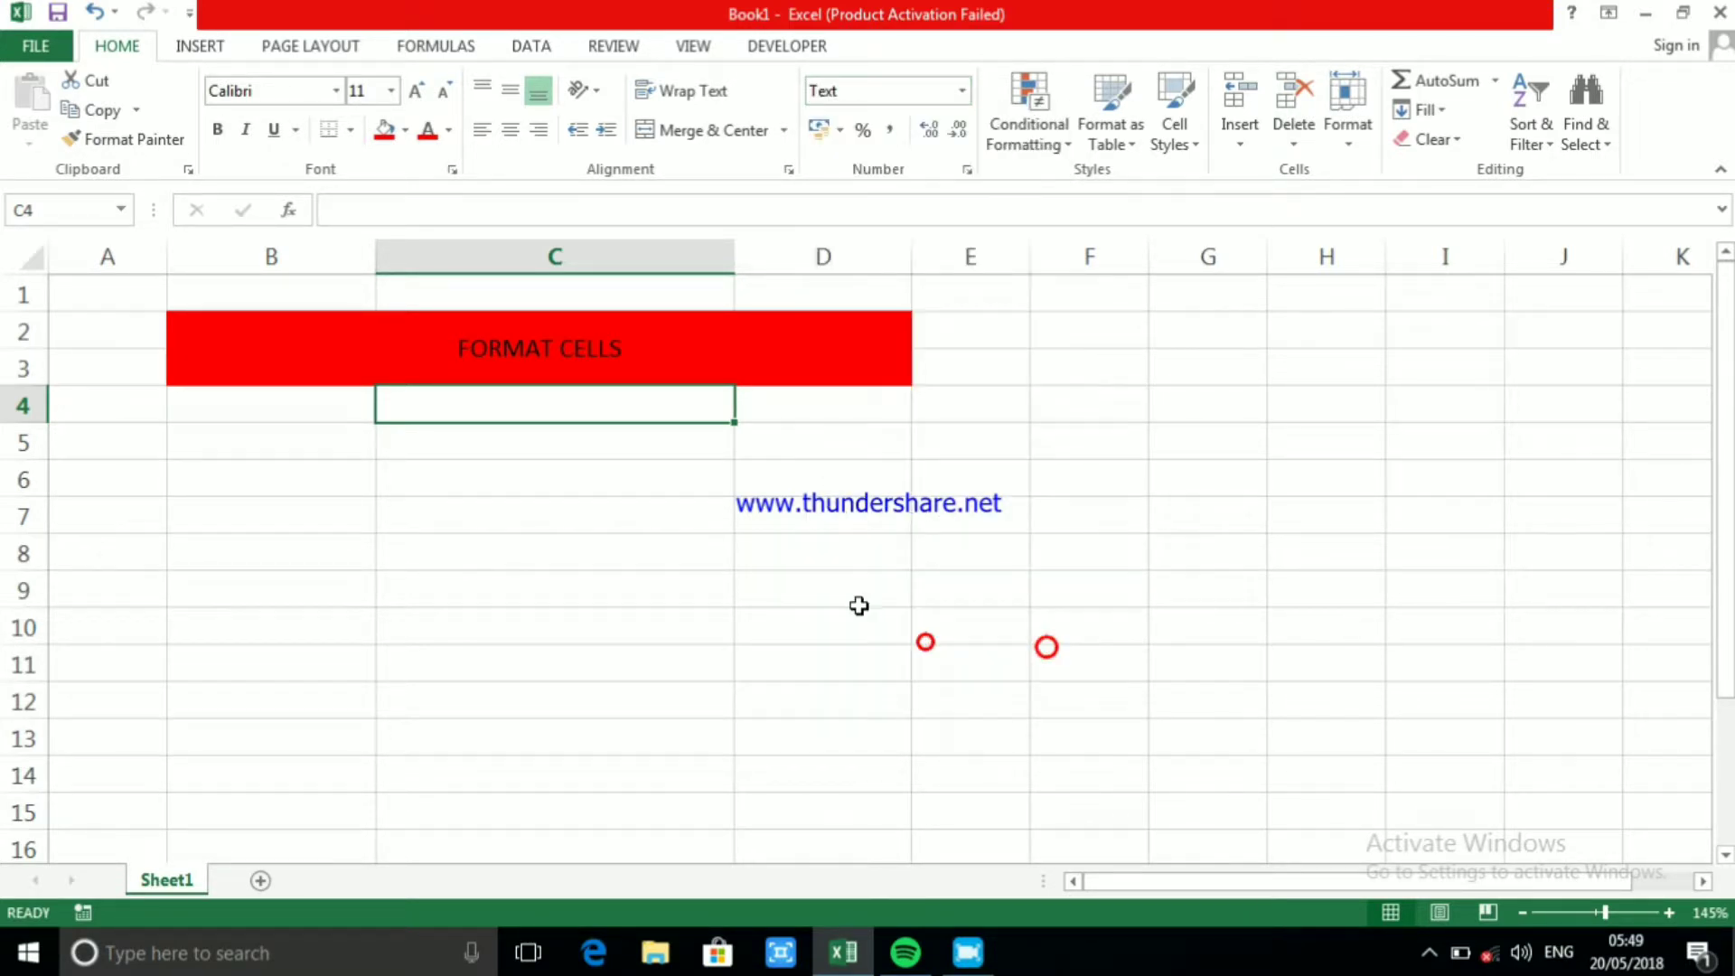
click(638, 408)
text(01234)
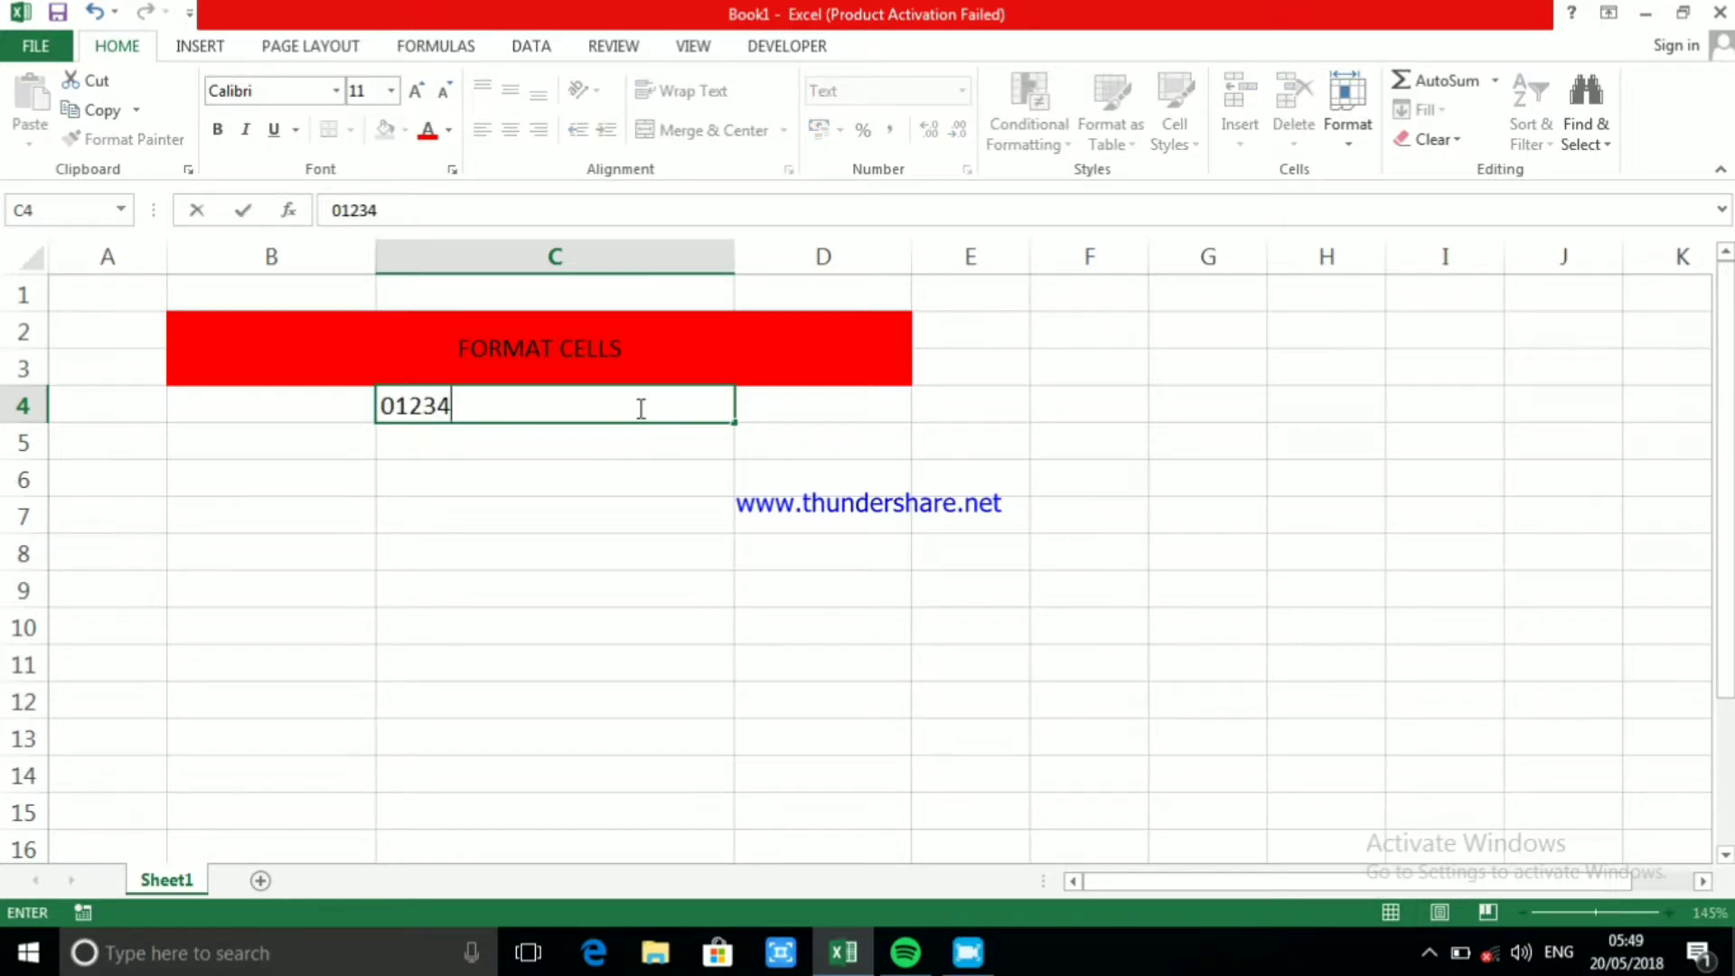
text(56789)
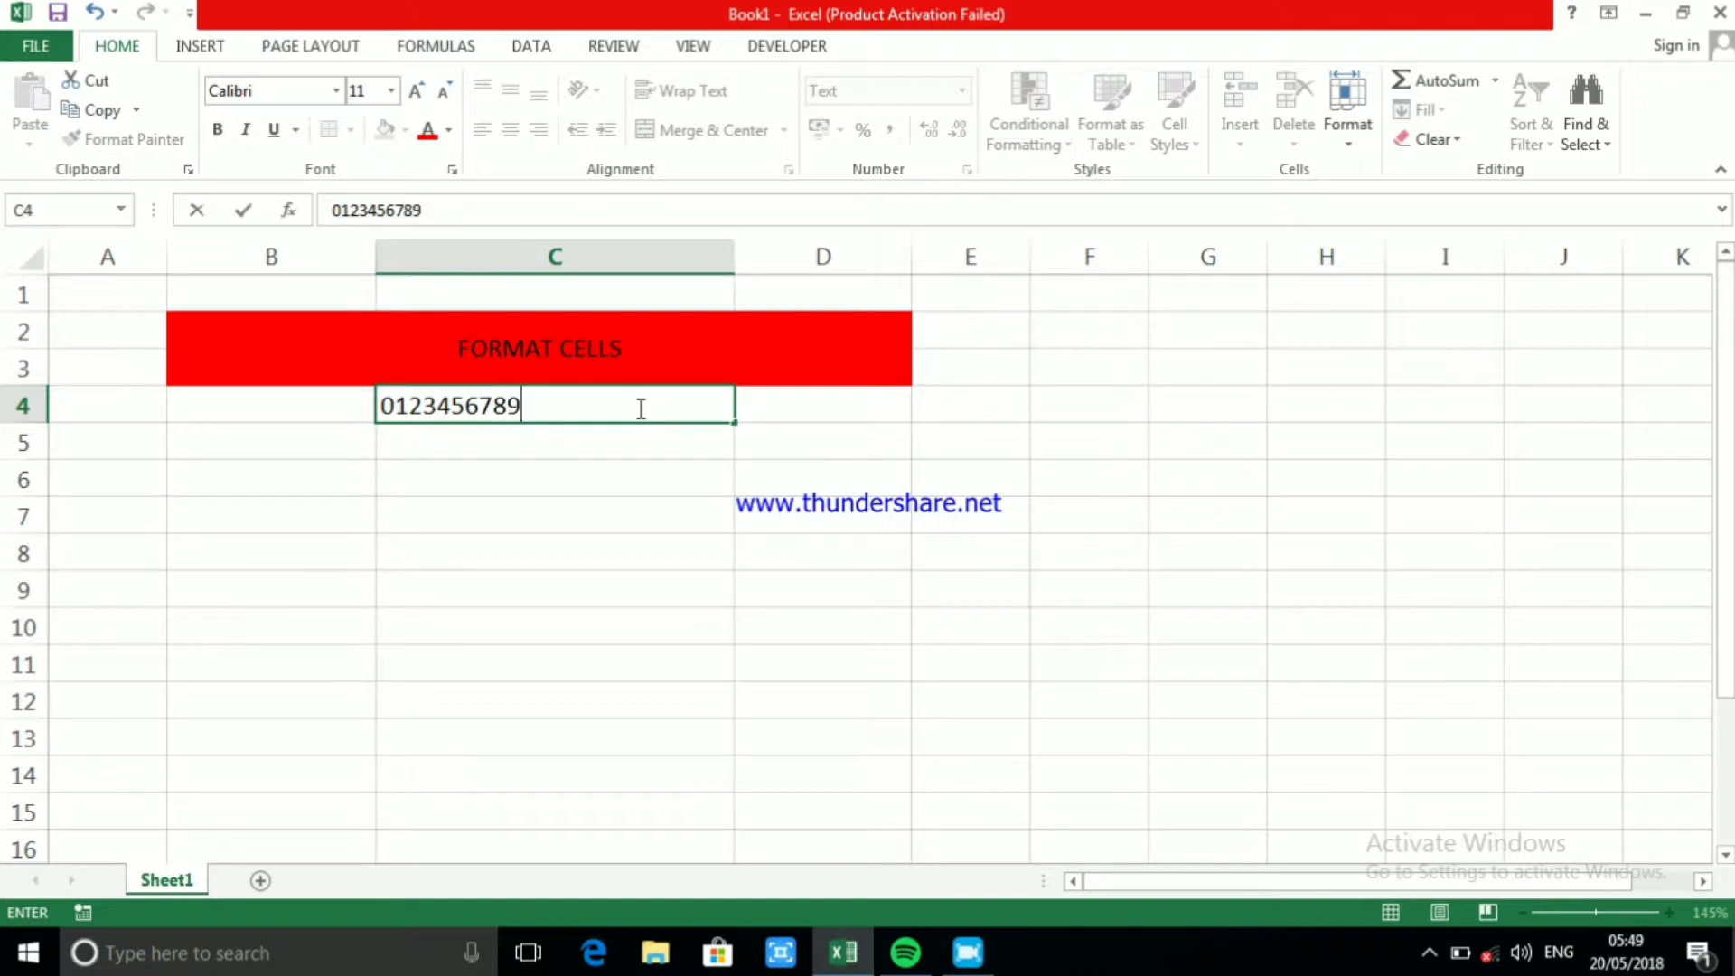
text(0123456789)
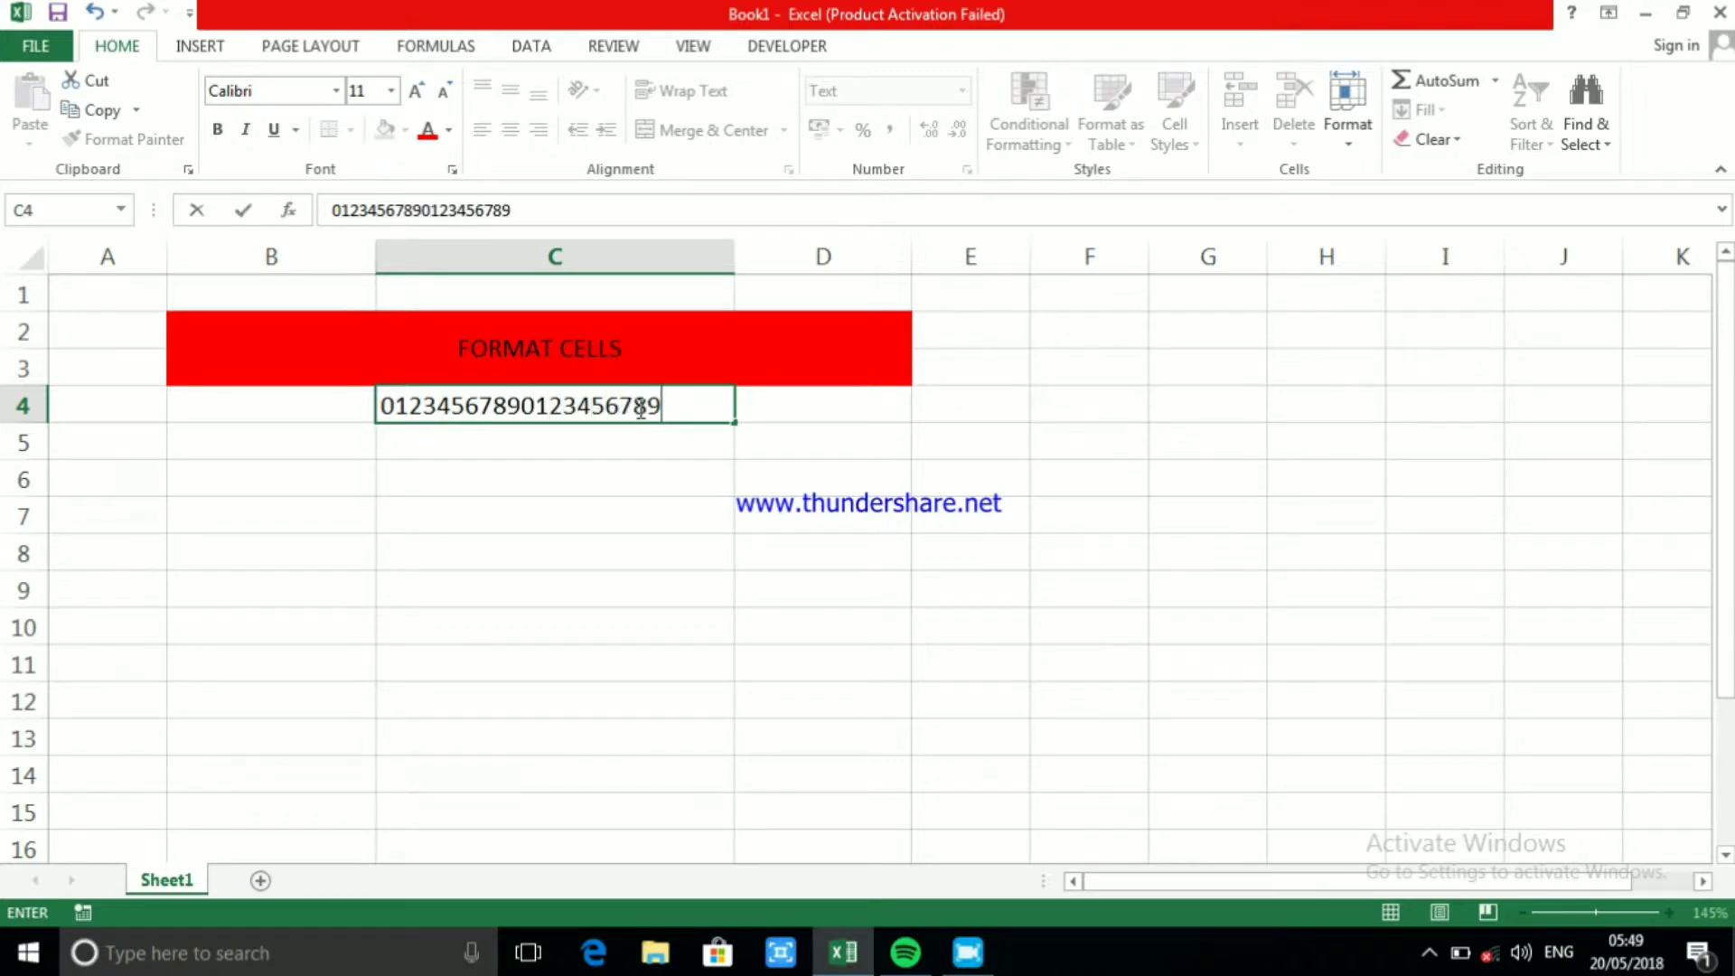
click(845, 594)
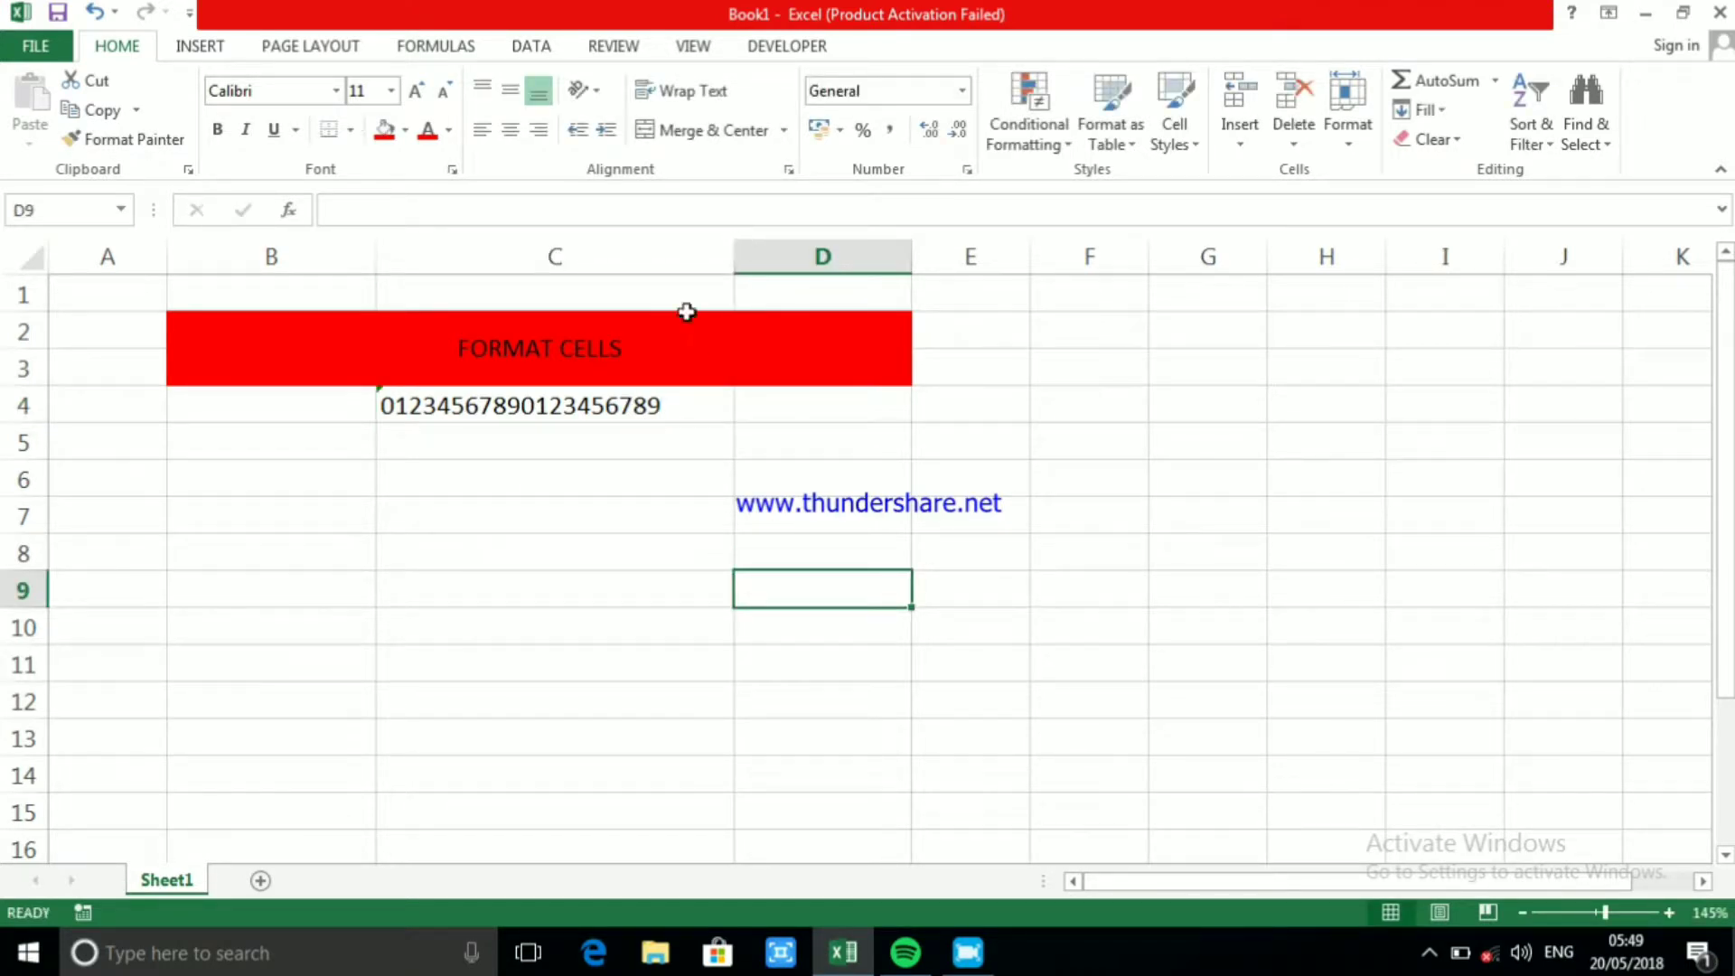
Convert the text-stored digits in C4 to a number through the cell's error options
click(625, 408)
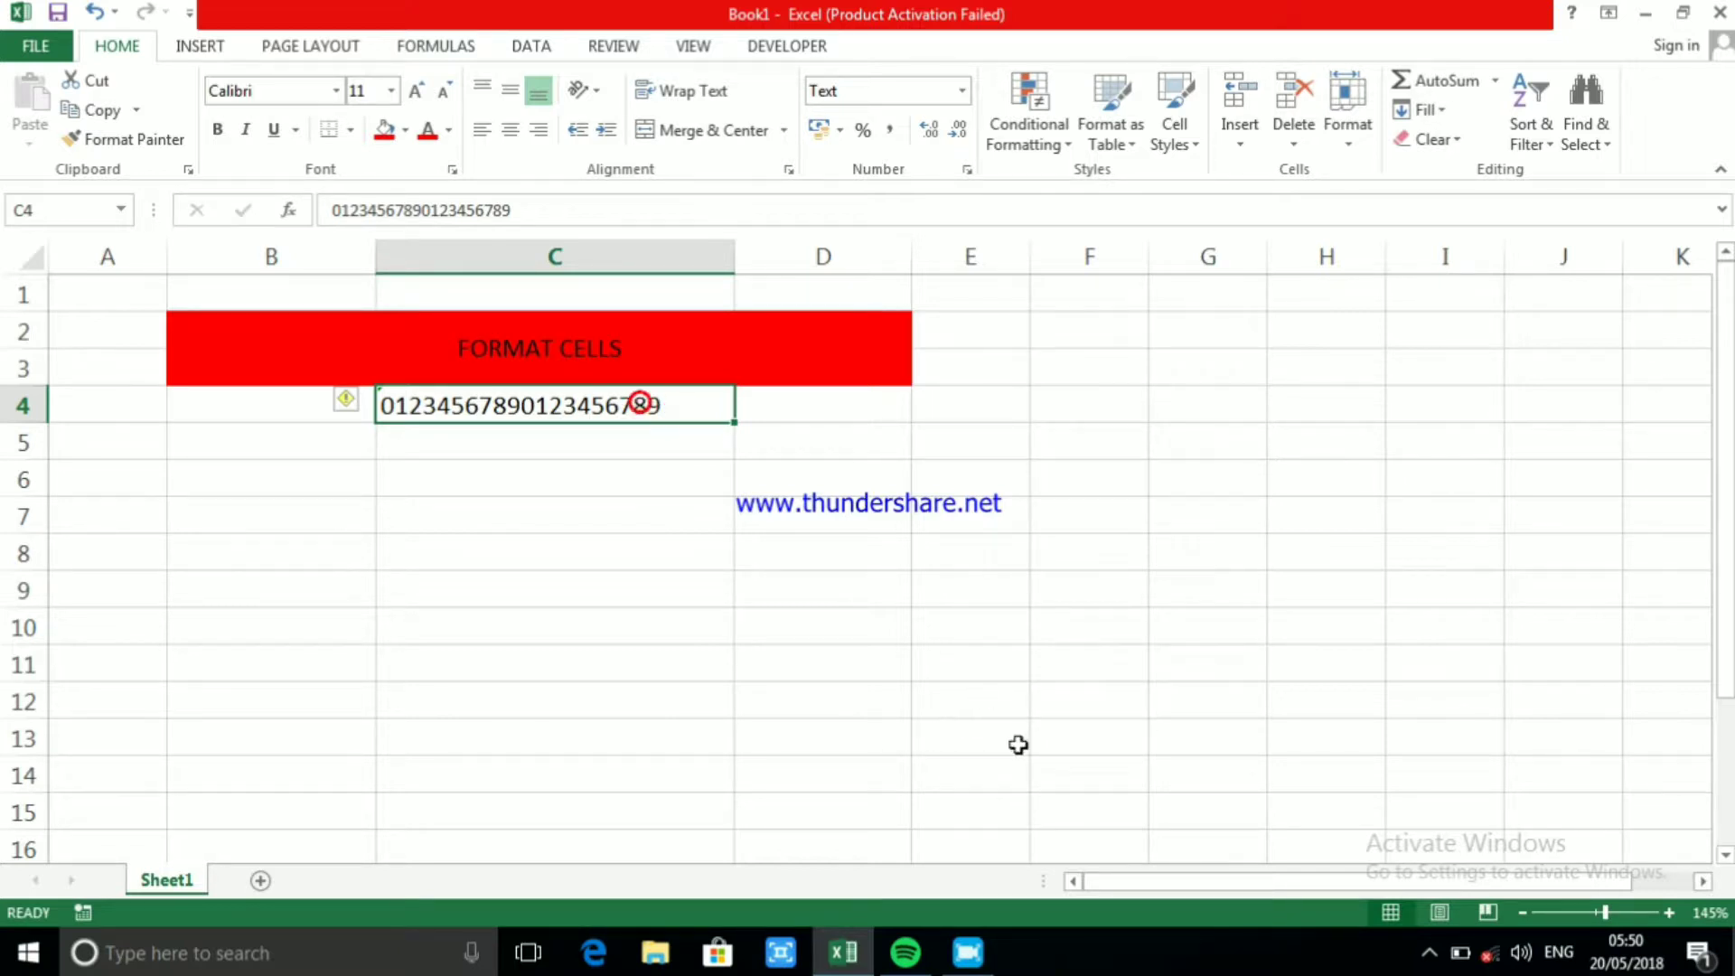
click(516, 411)
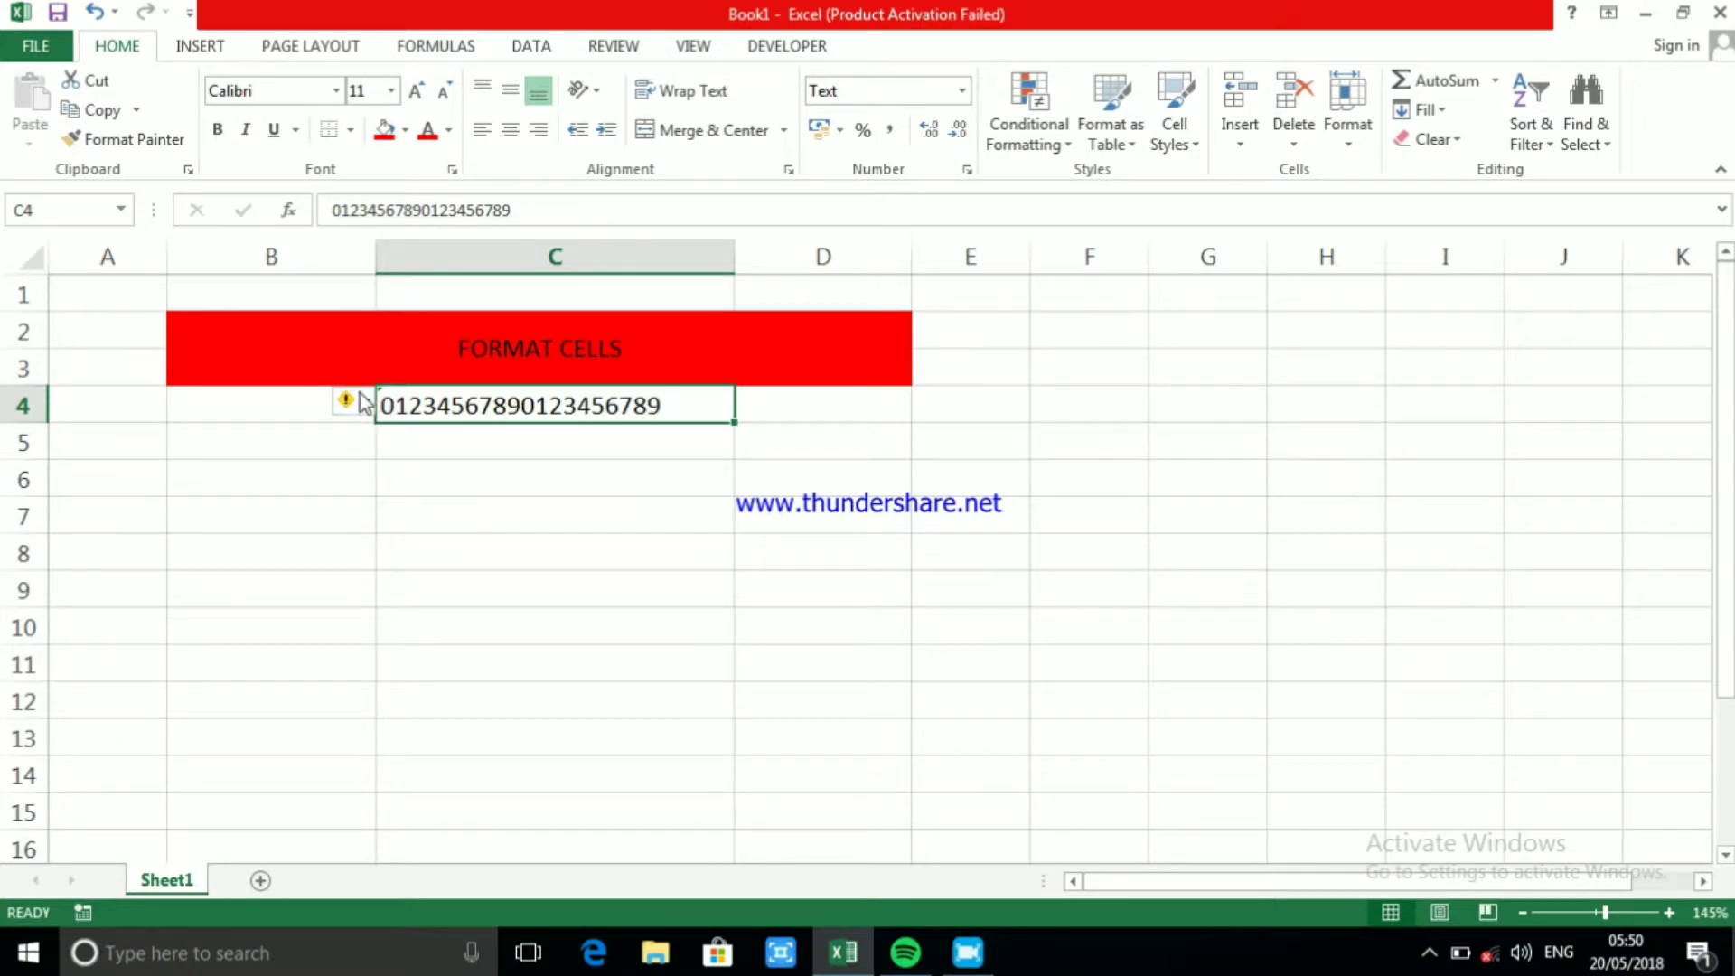
click(366, 404)
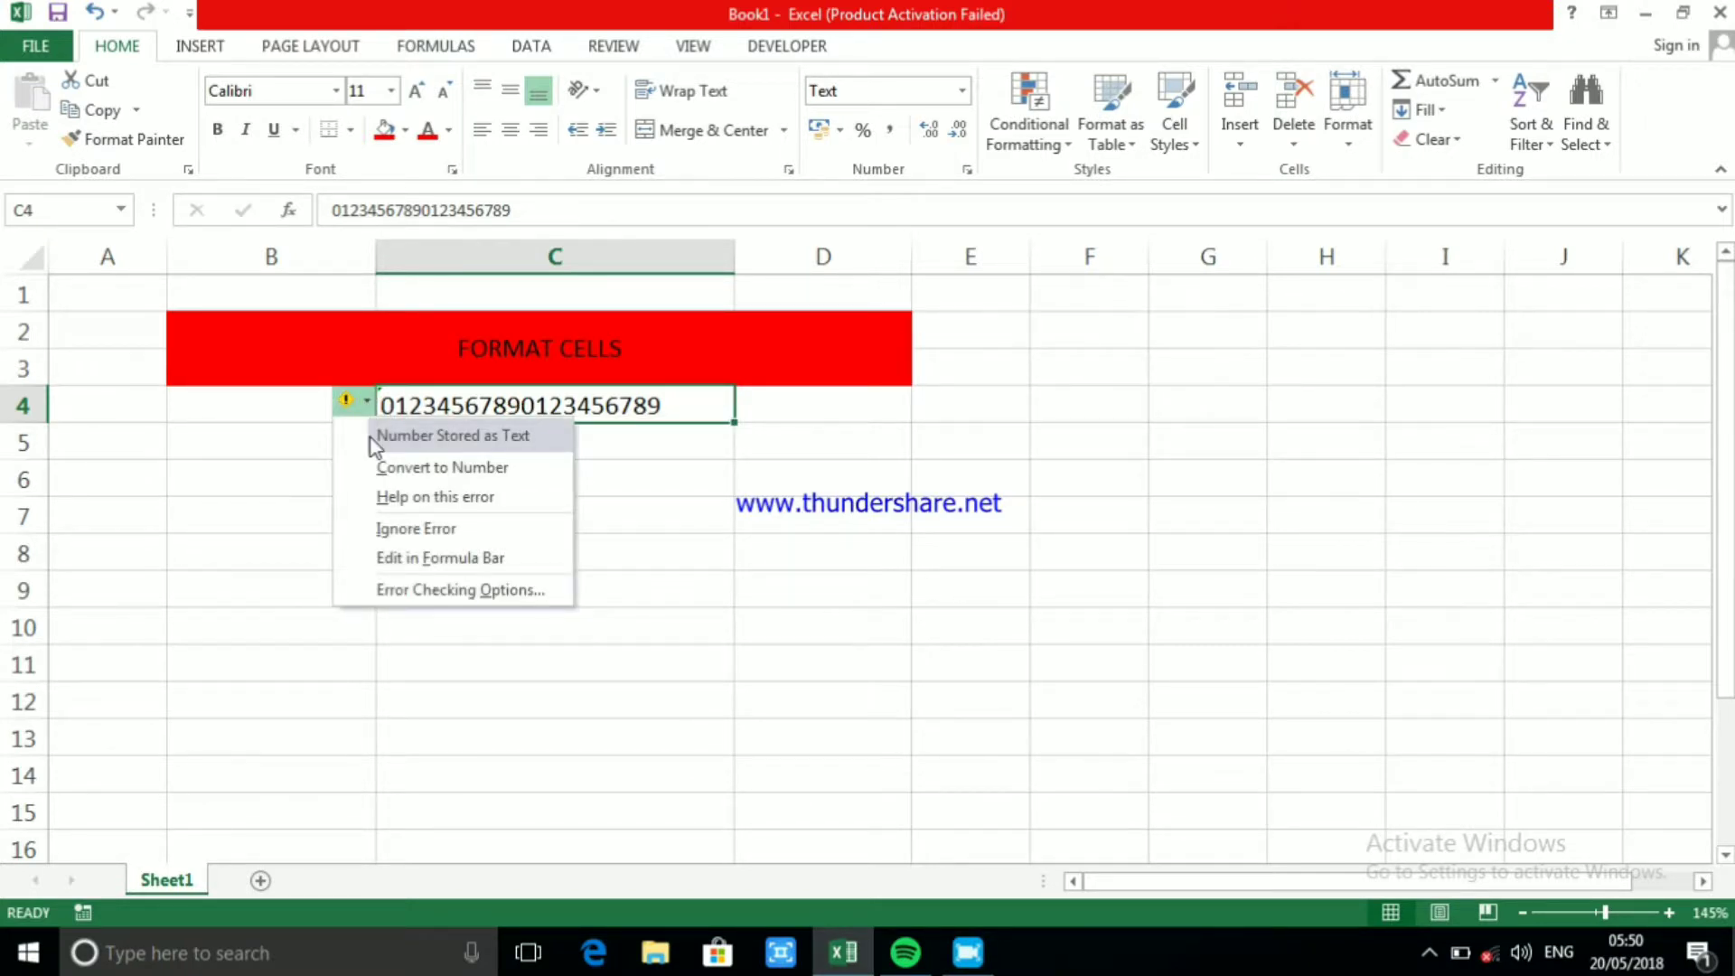
click(451, 467)
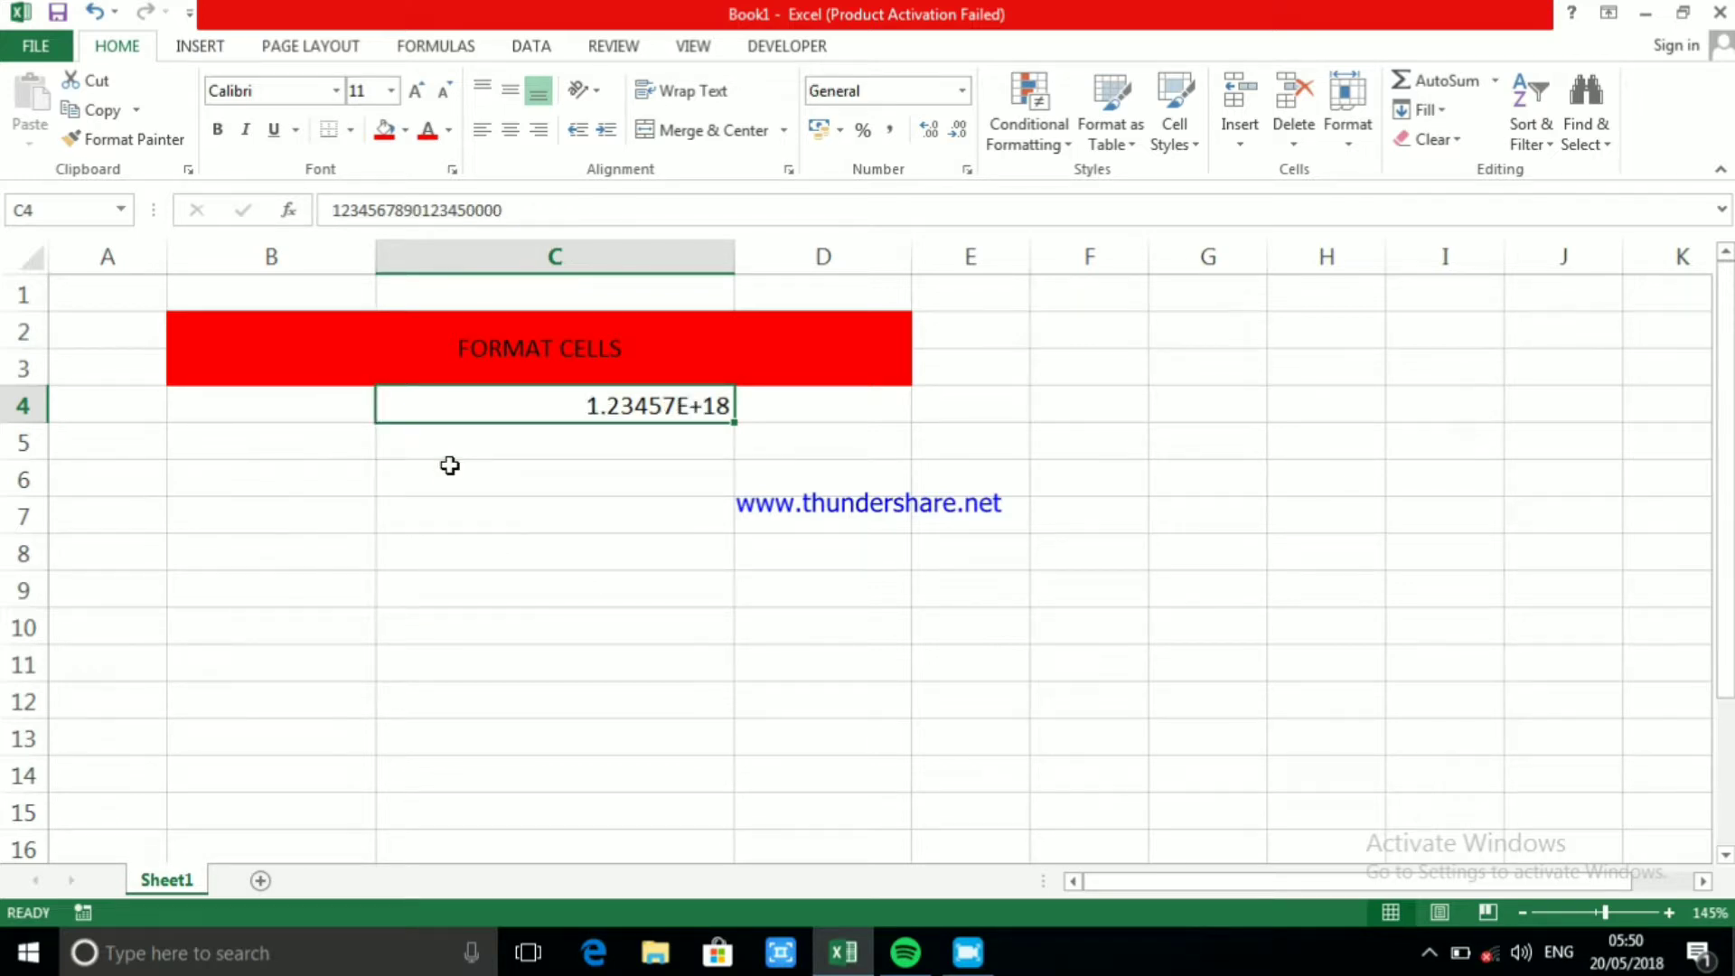
Set the number format of C4 to Number and remove both decimal places
double_click(543, 409)
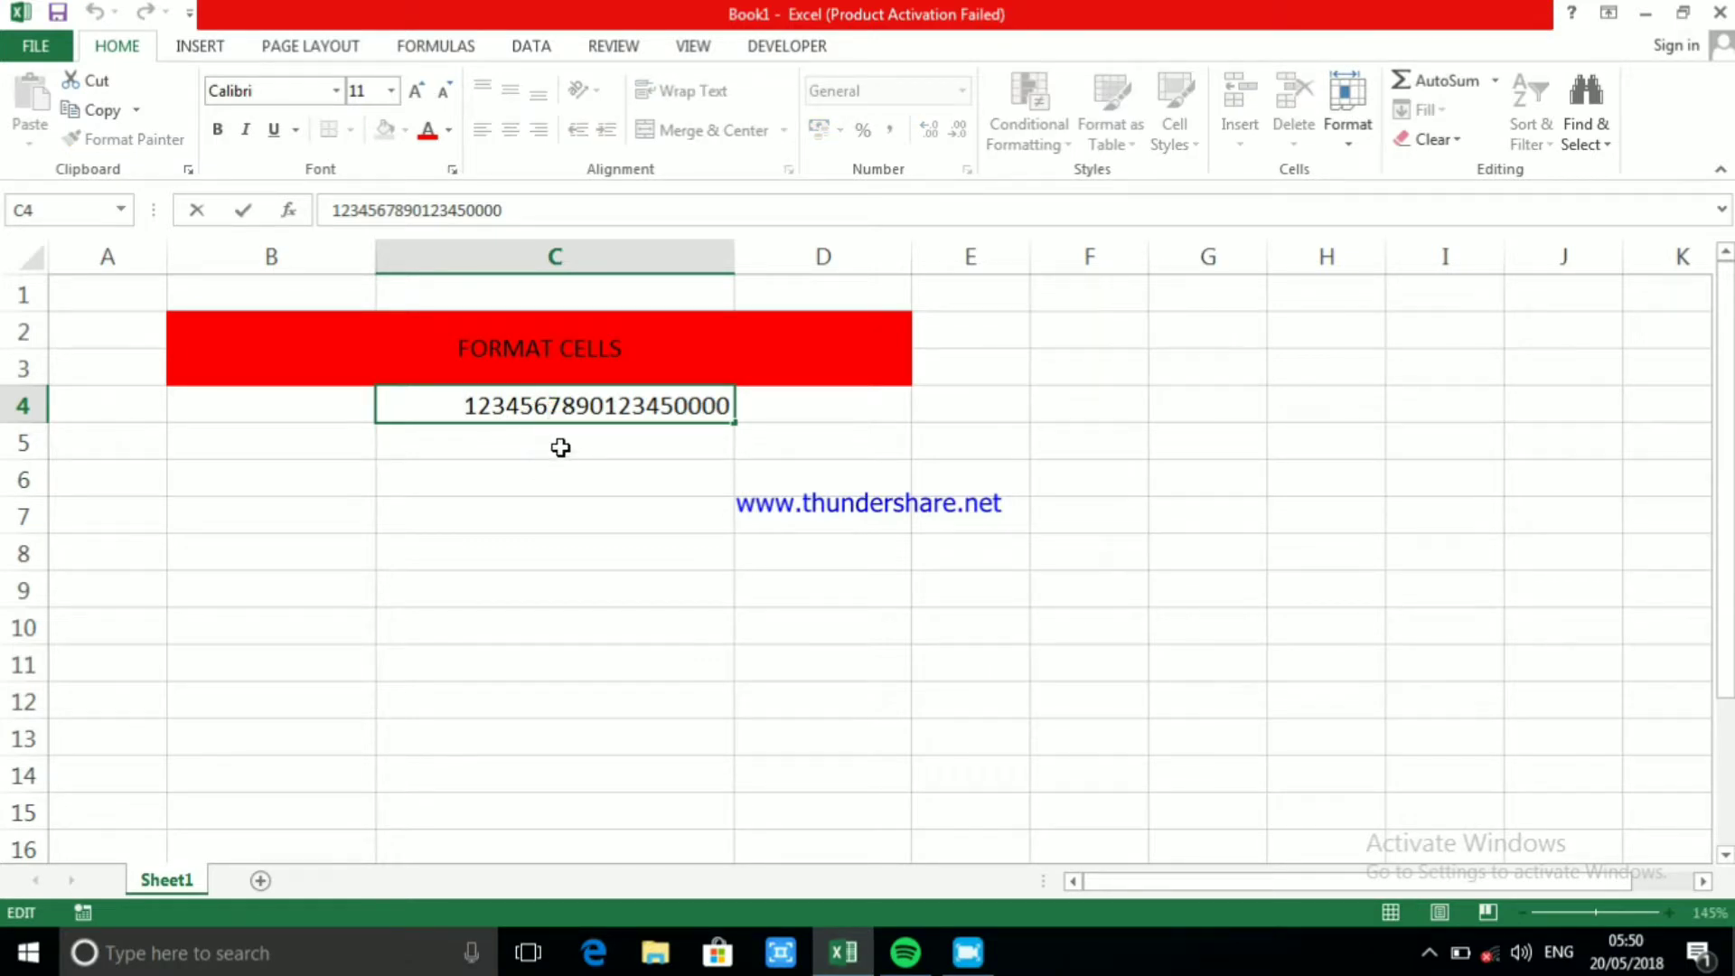
click(561, 447)
click(561, 406)
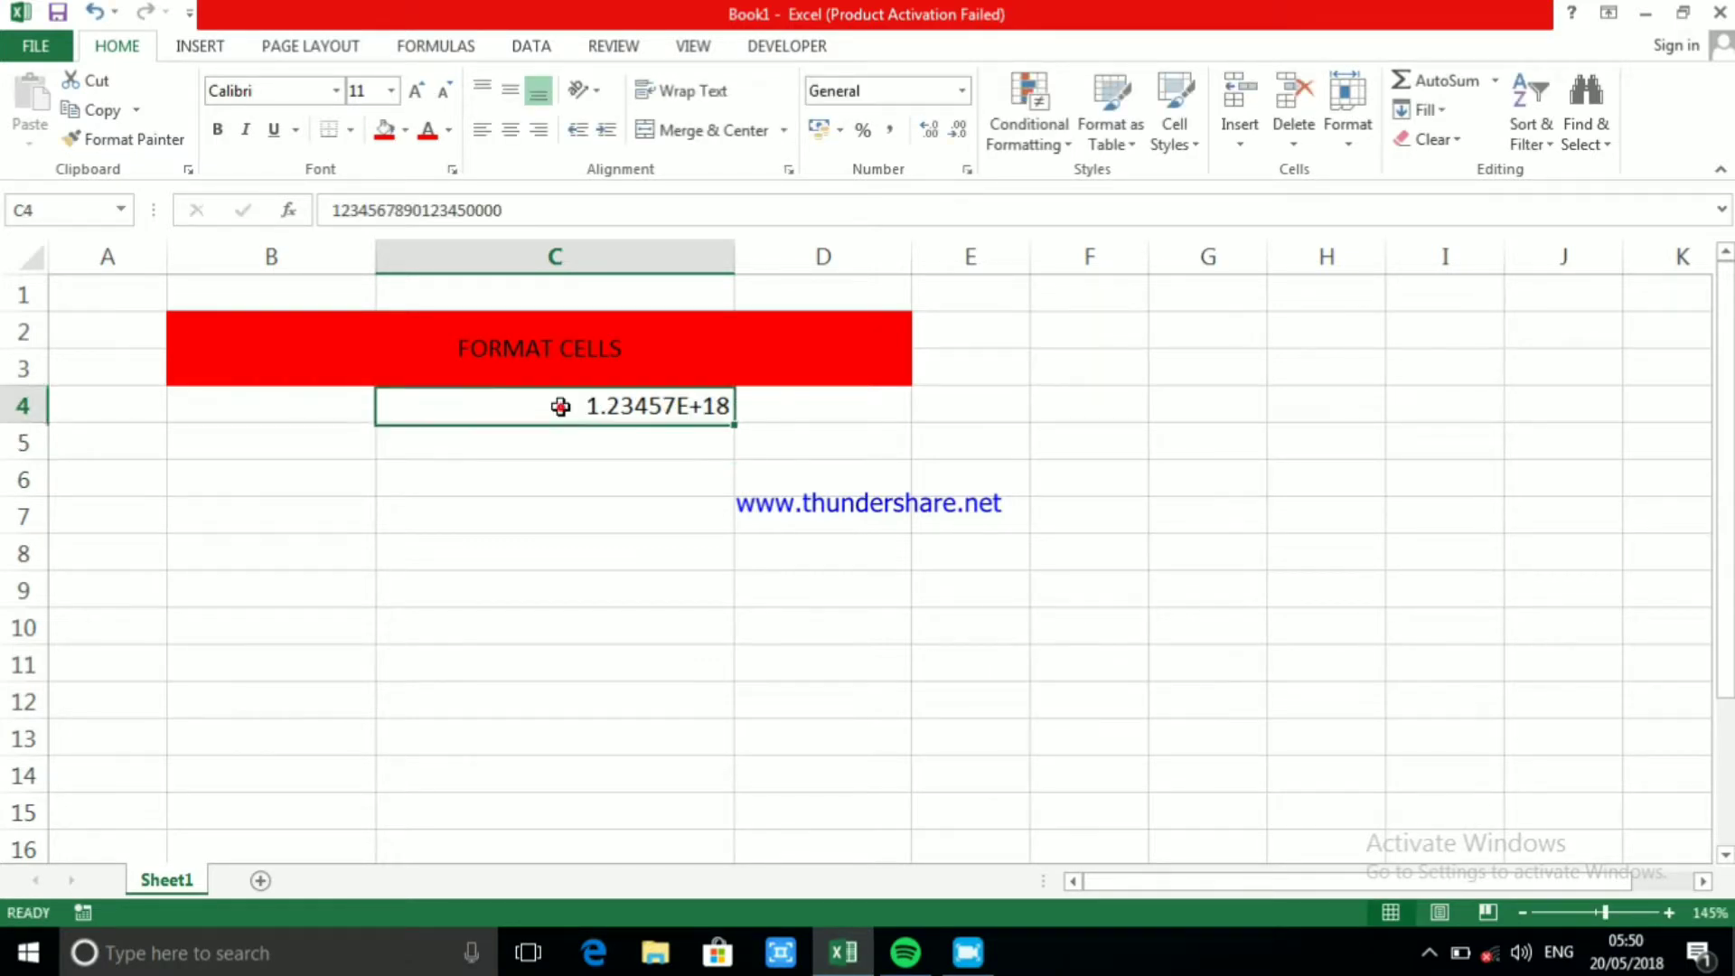
click(958, 90)
click(918, 187)
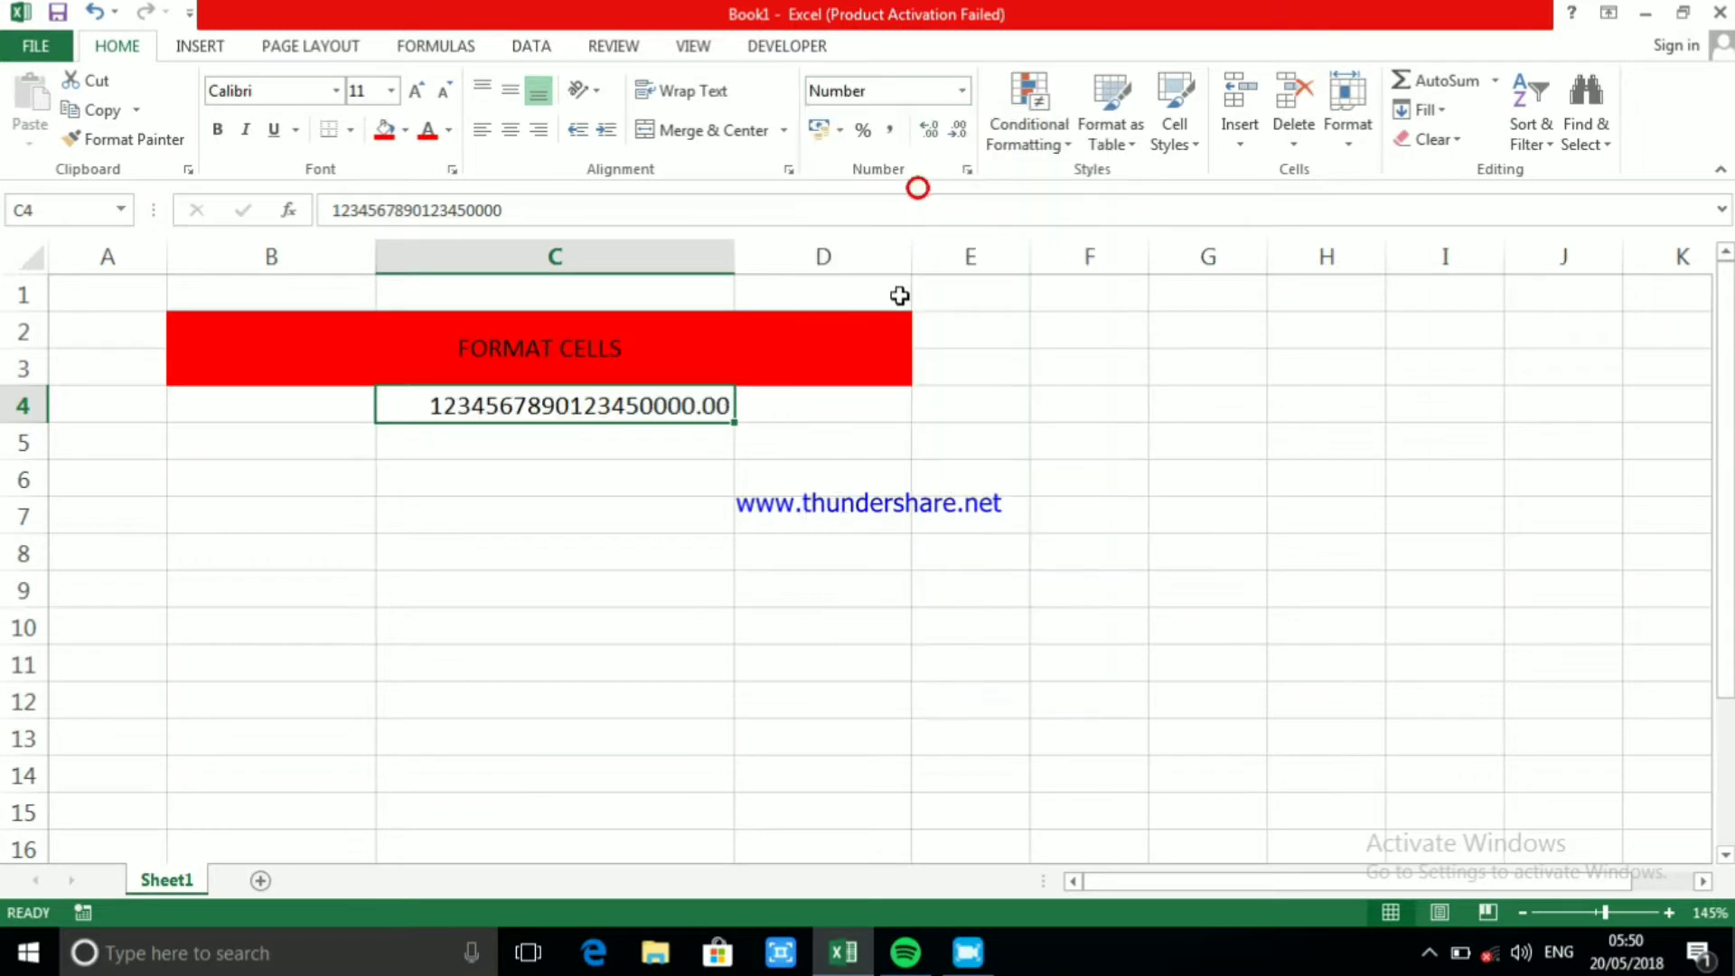
click(958, 130)
click(958, 129)
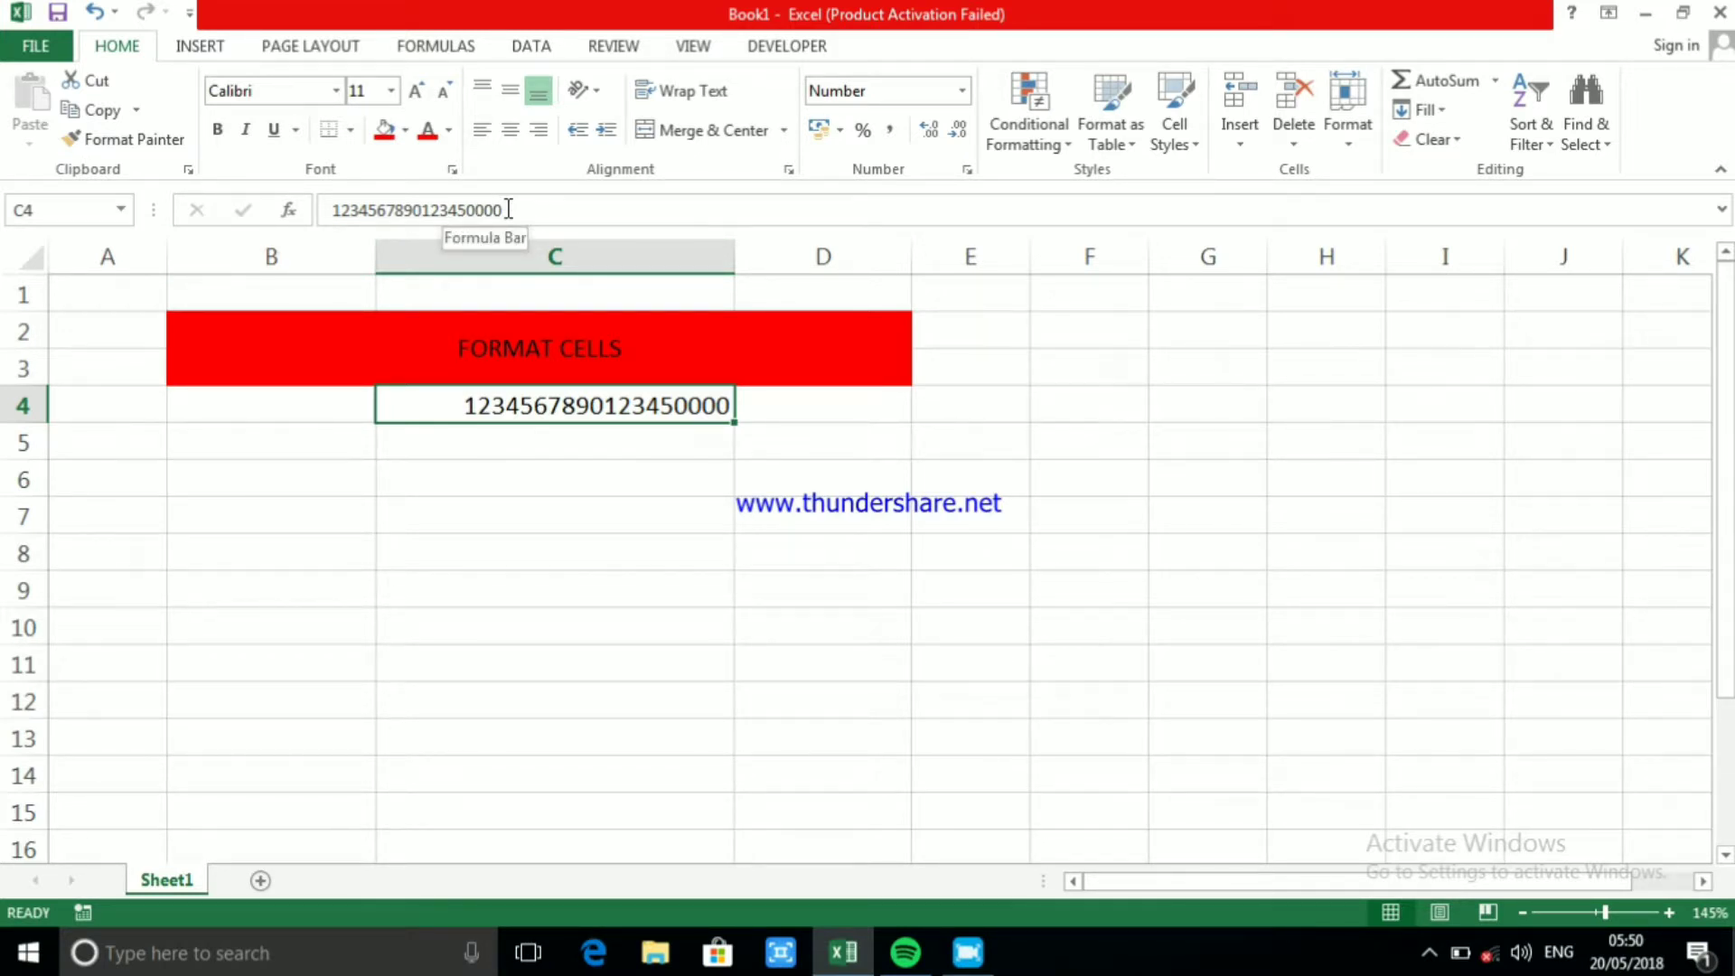
Try to add a leading 0 in front of the number in C4
double_click(461, 407)
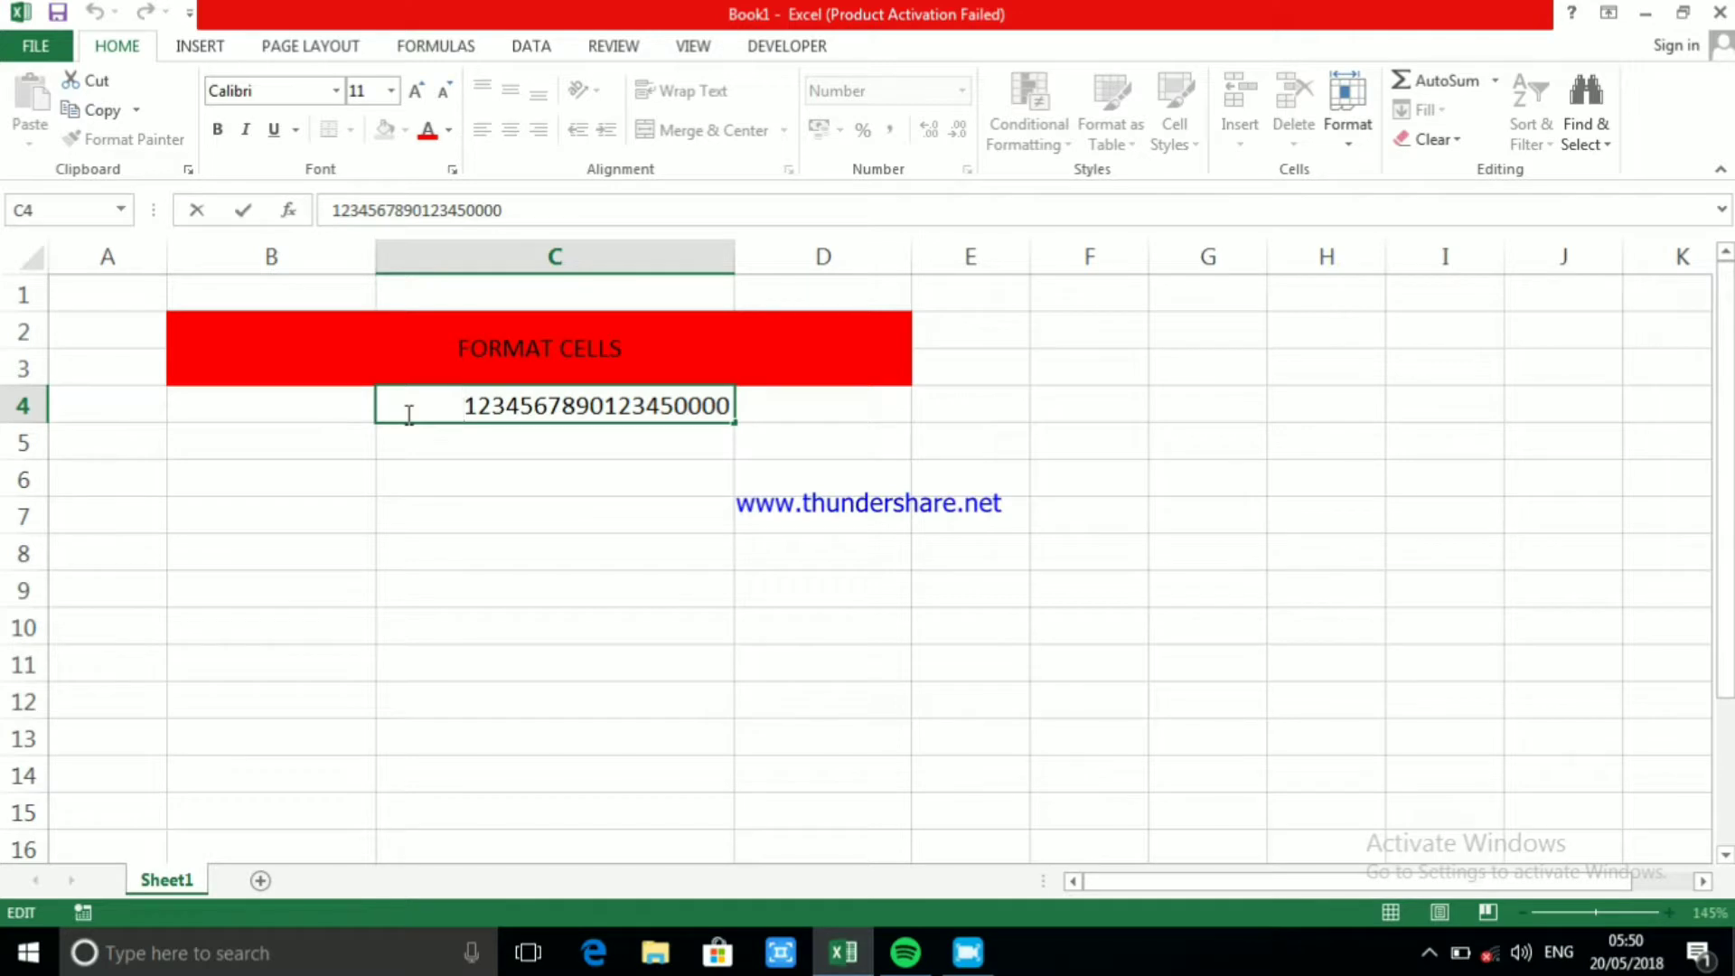
text(0)
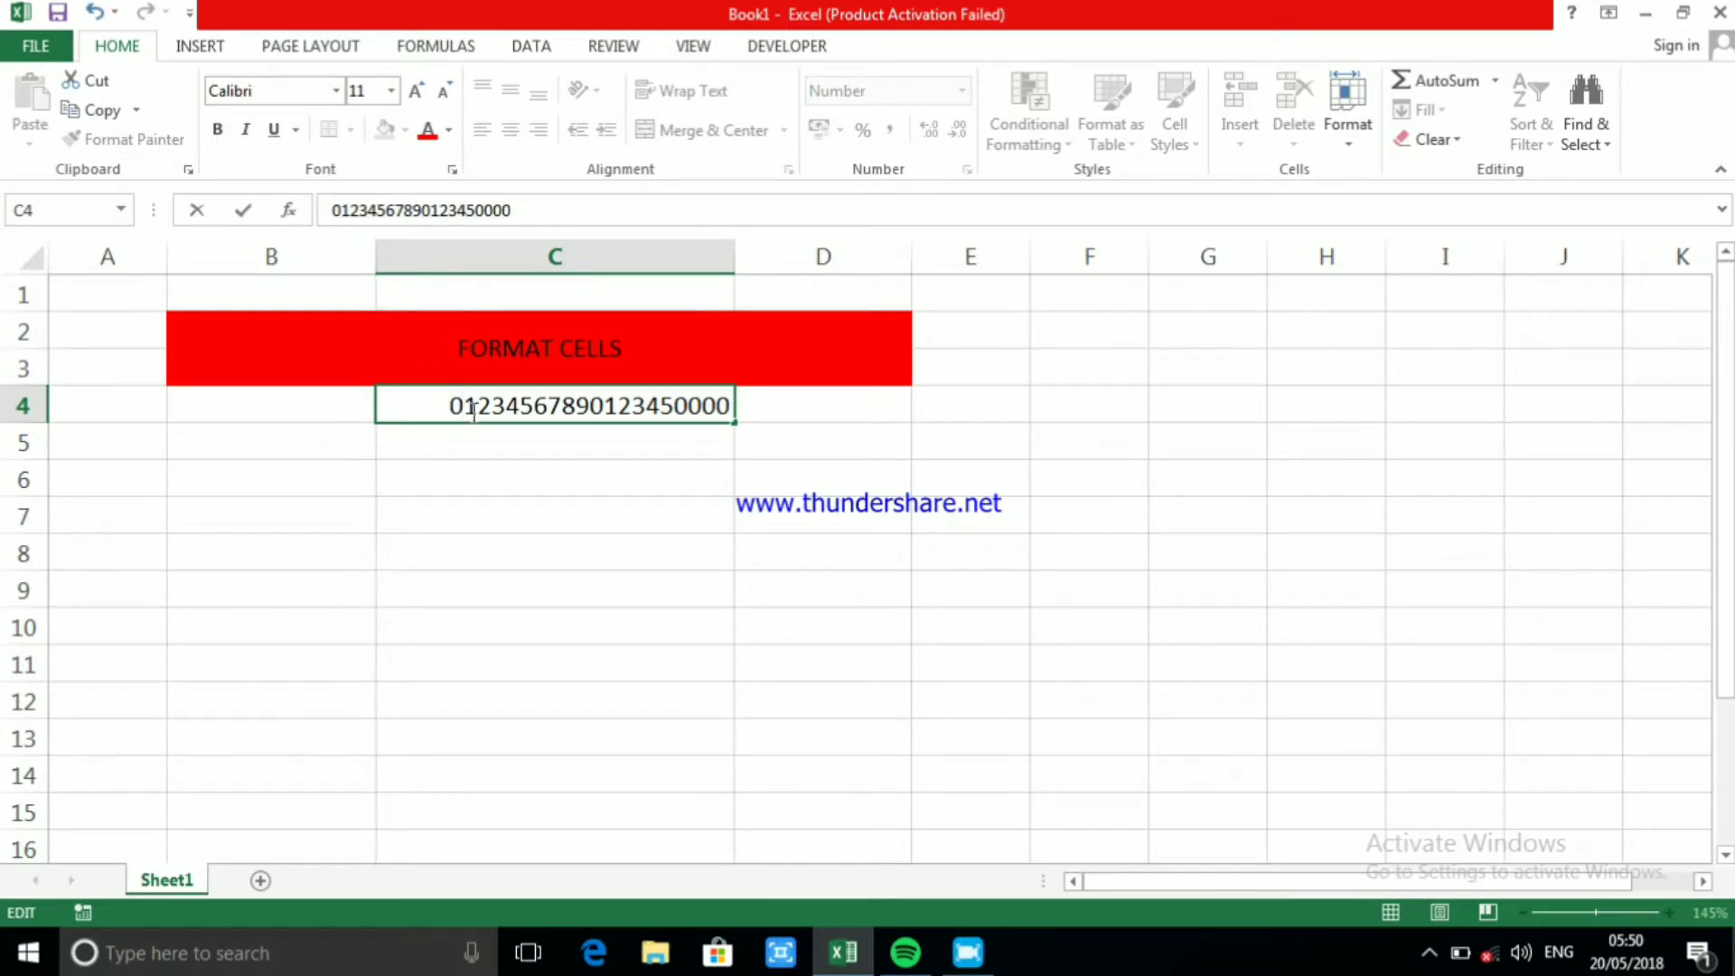
click(464, 453)
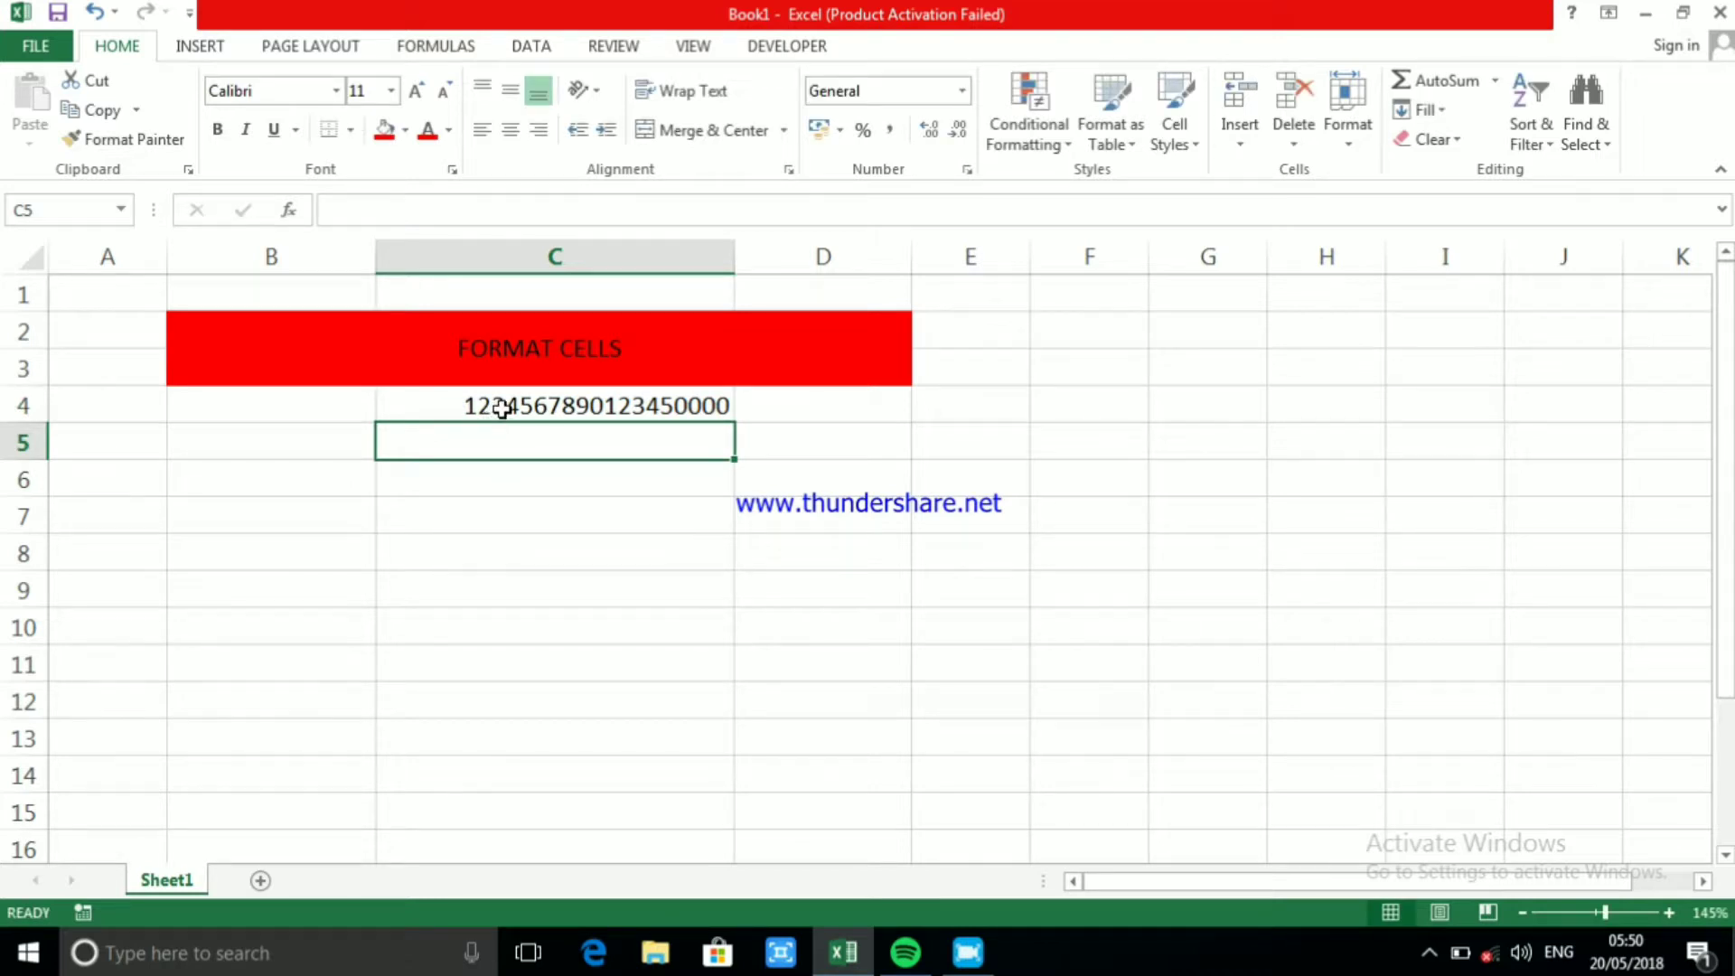
click(457, 404)
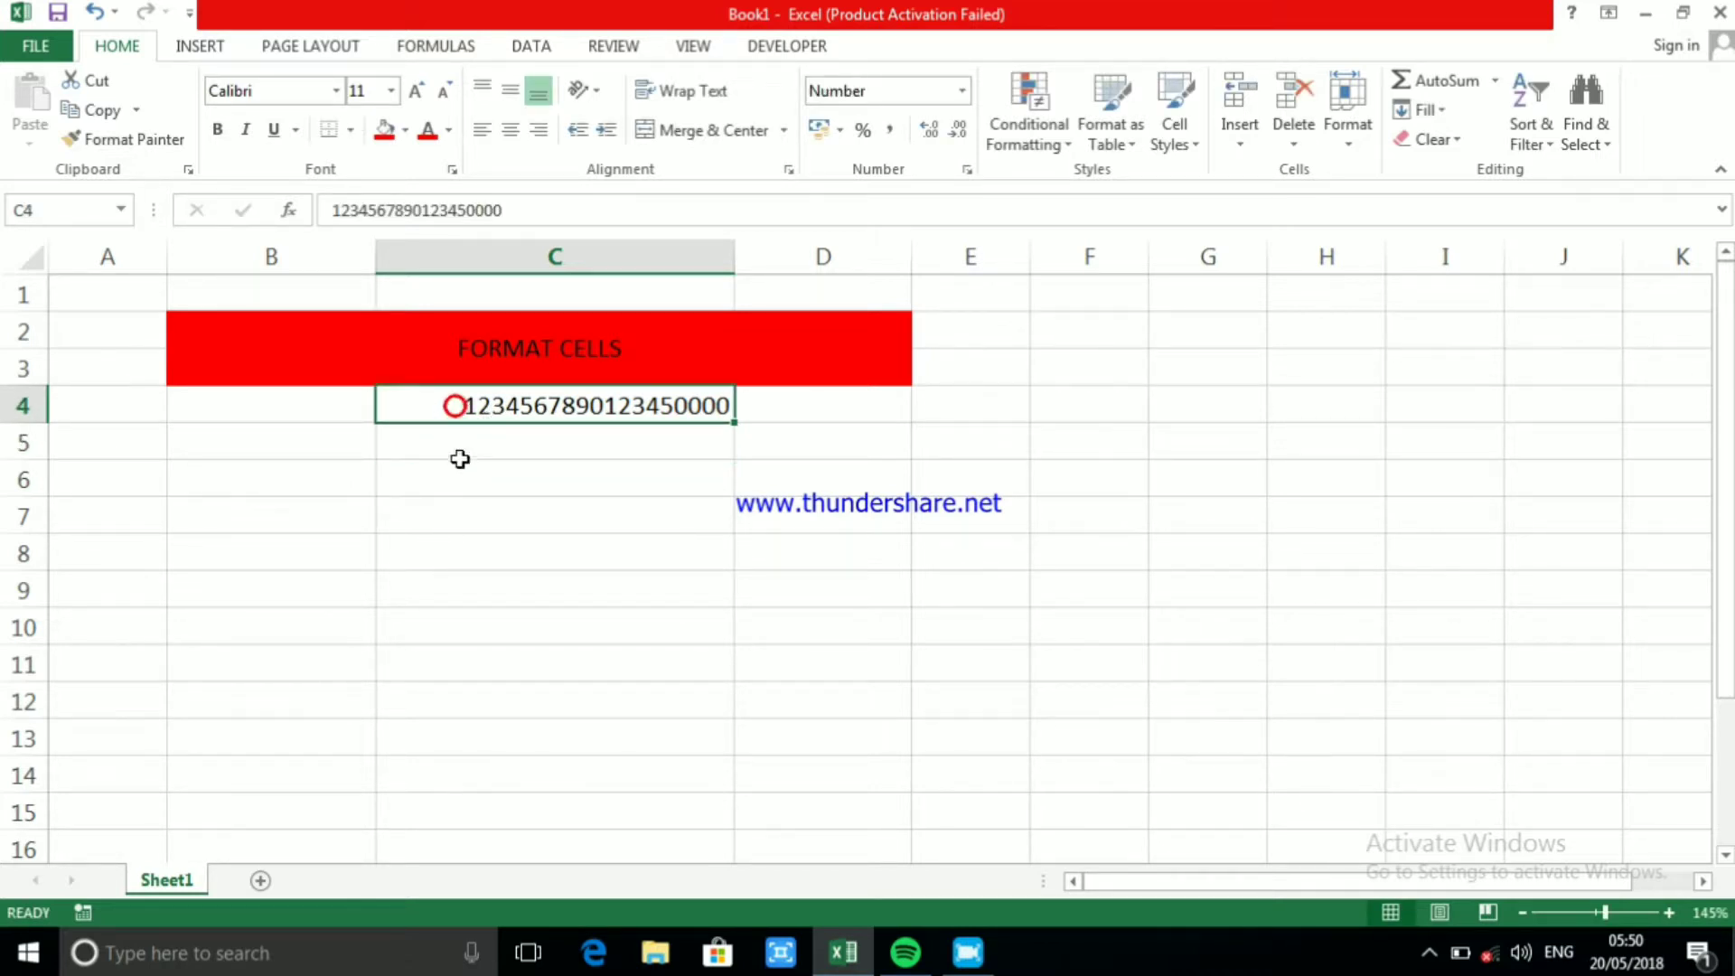
double_click(450, 404)
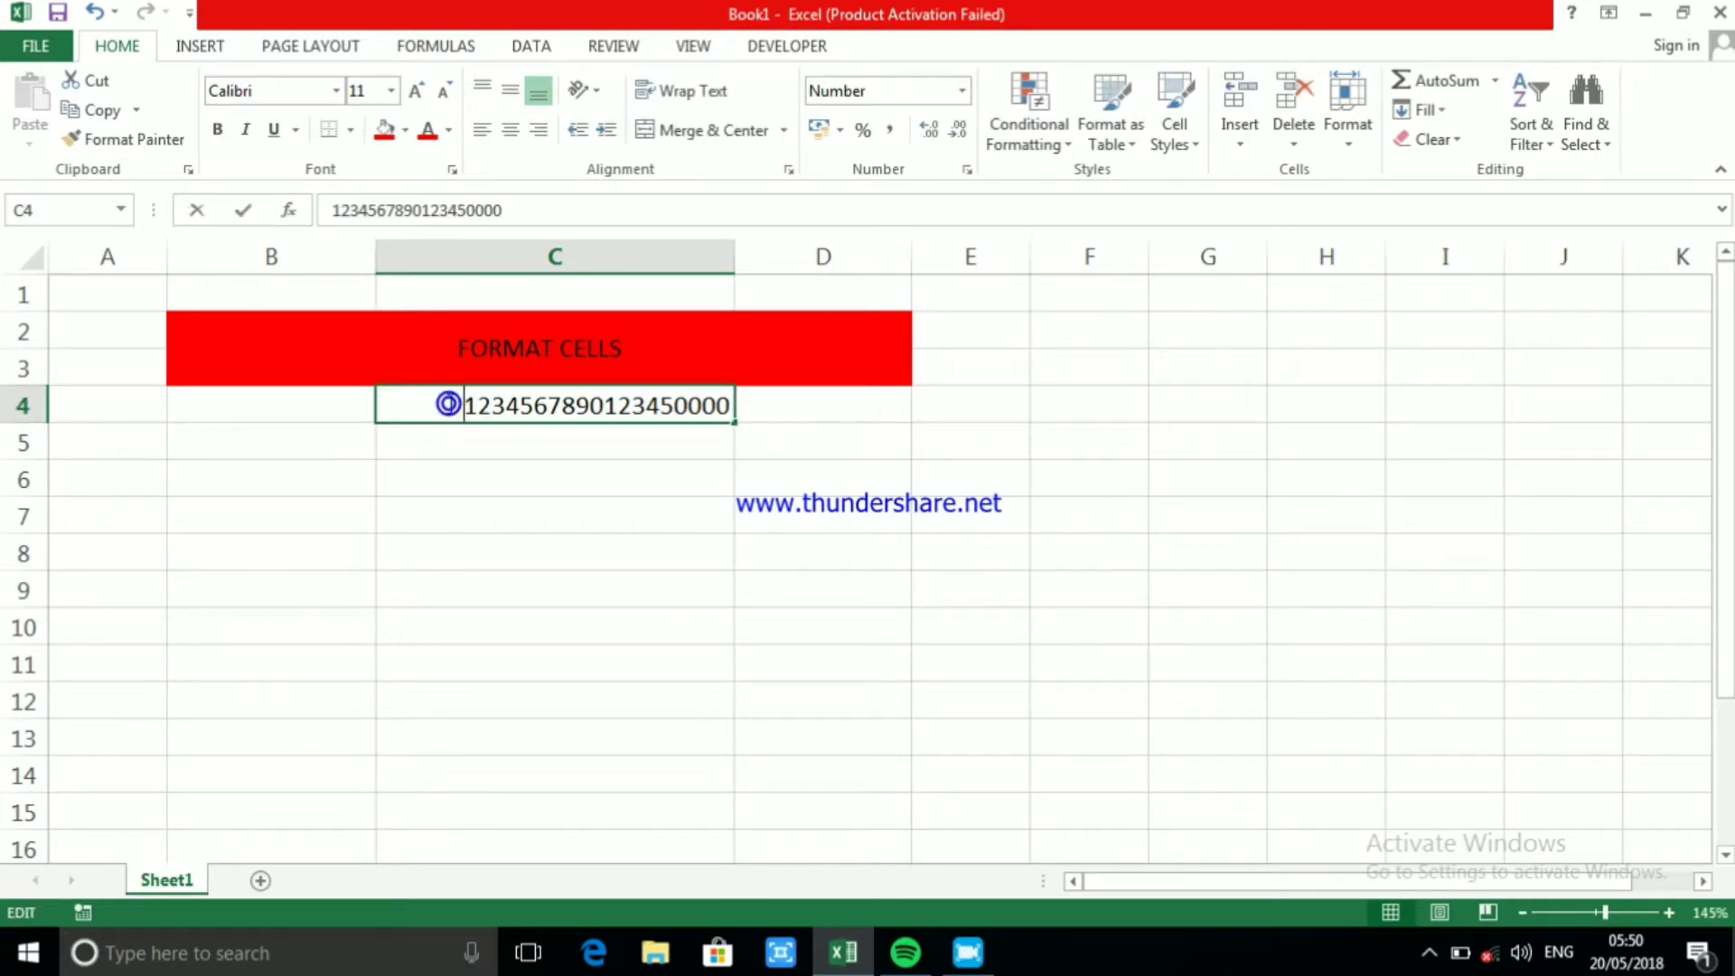
click(449, 589)
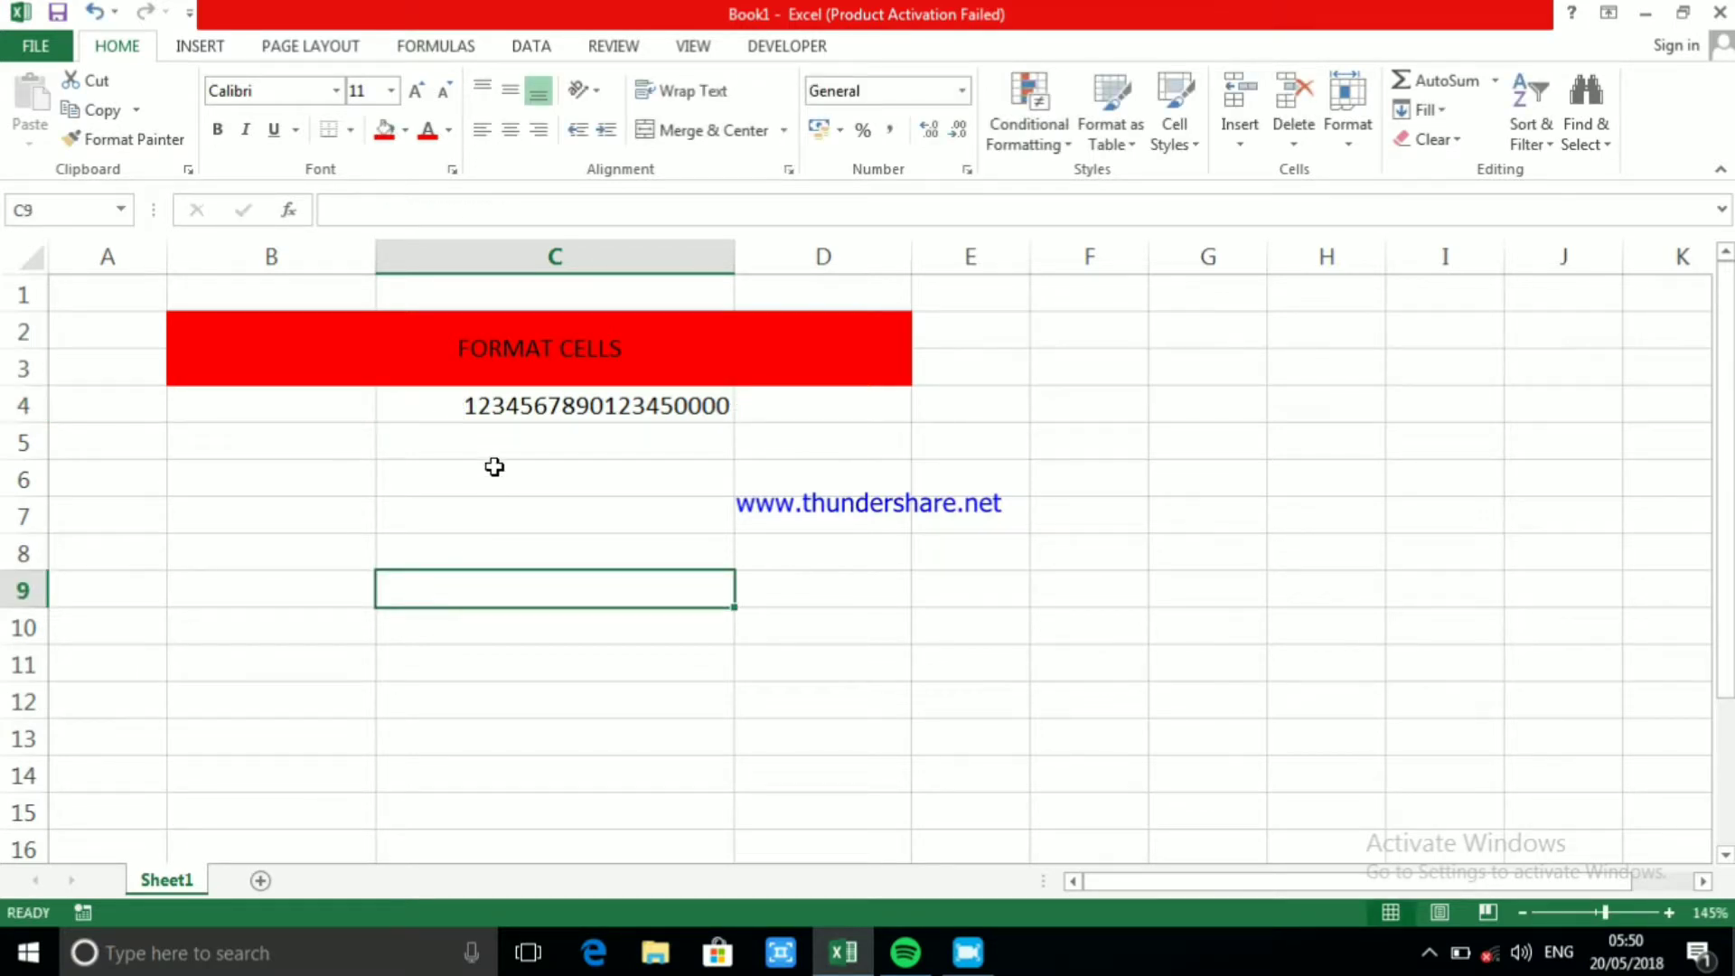
click(529, 407)
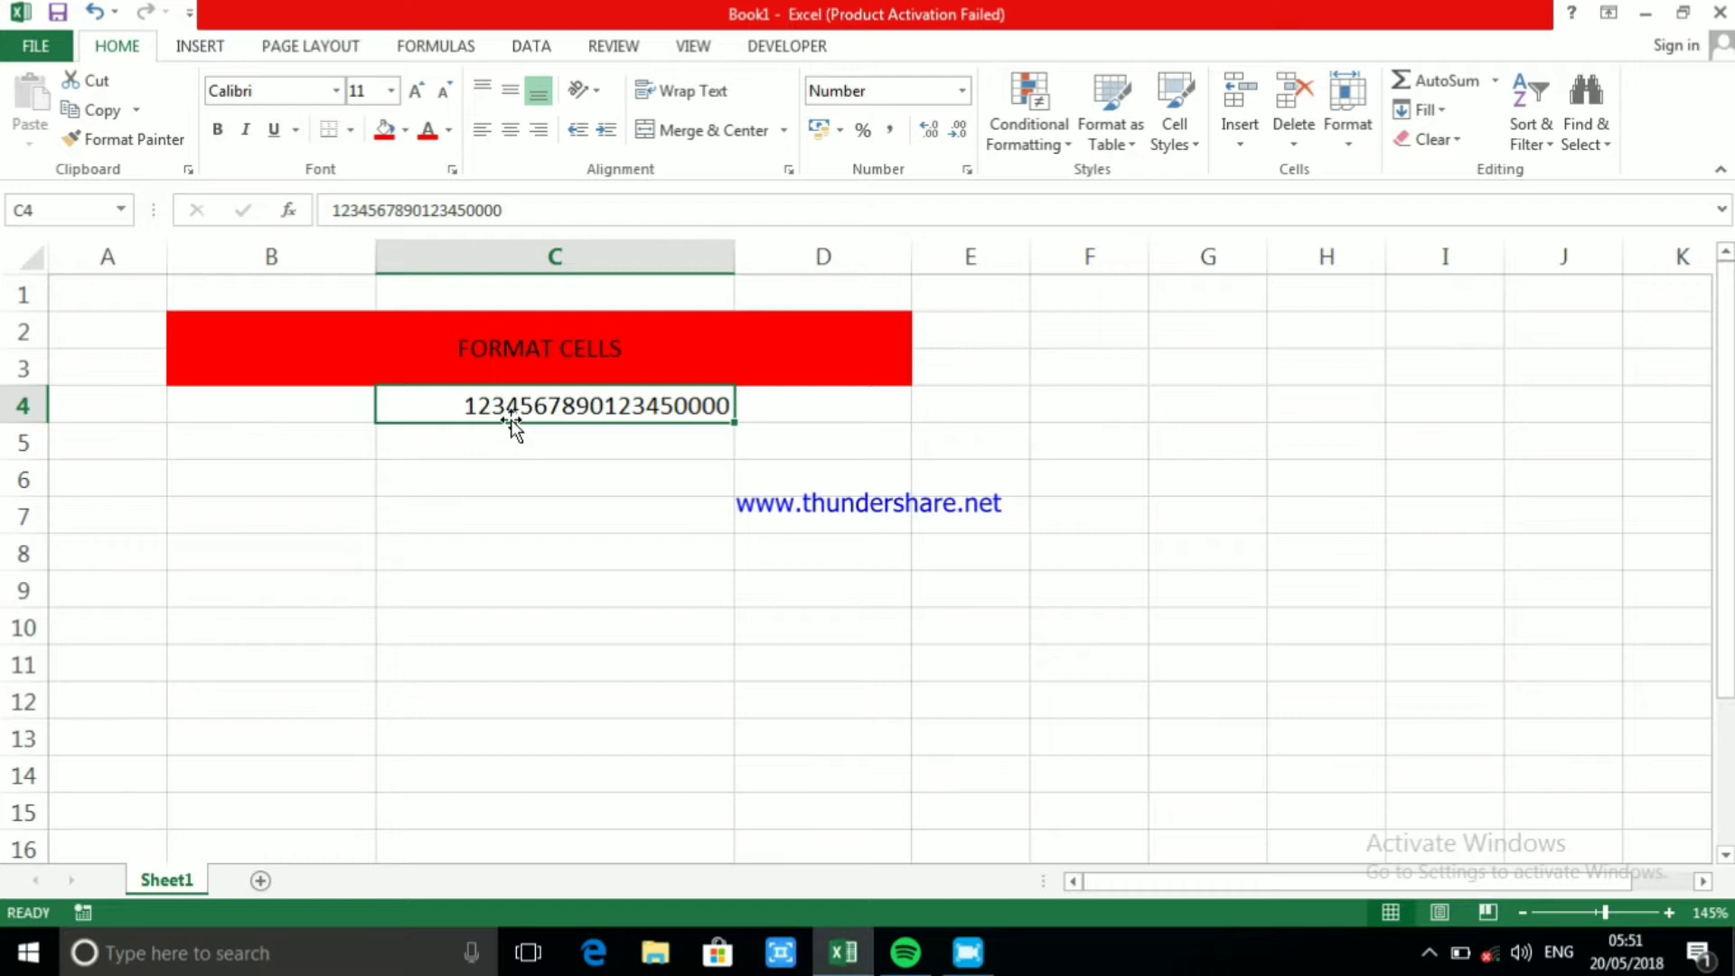
click(566, 451)
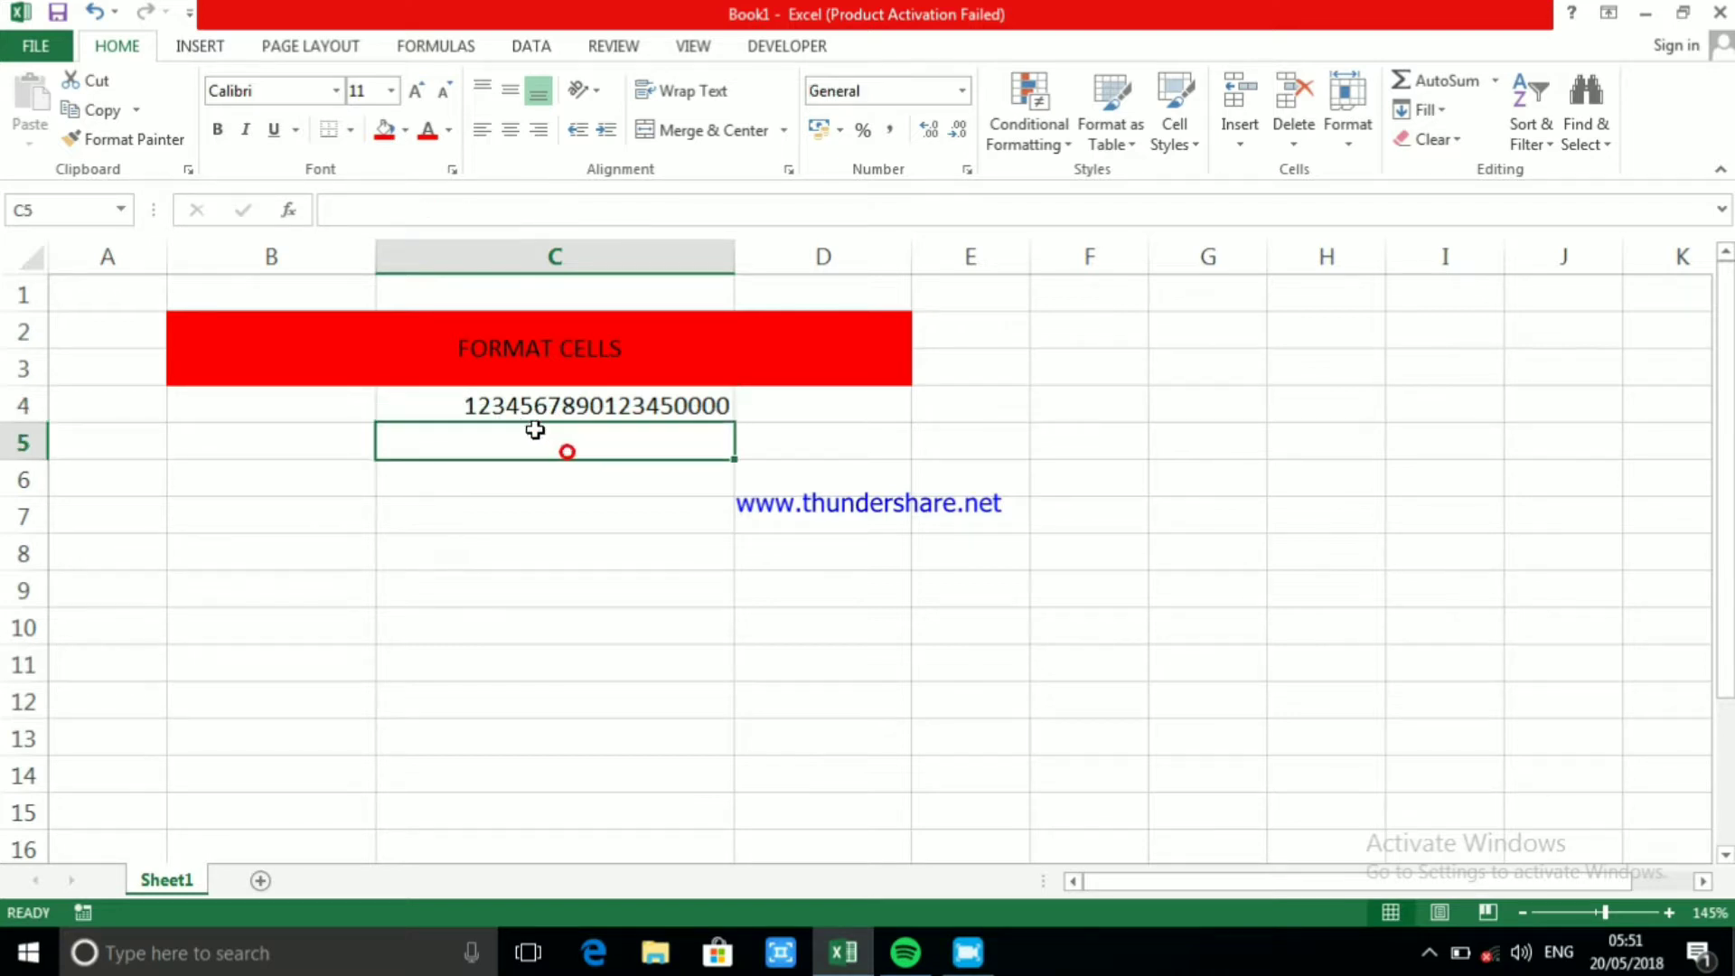
click(525, 403)
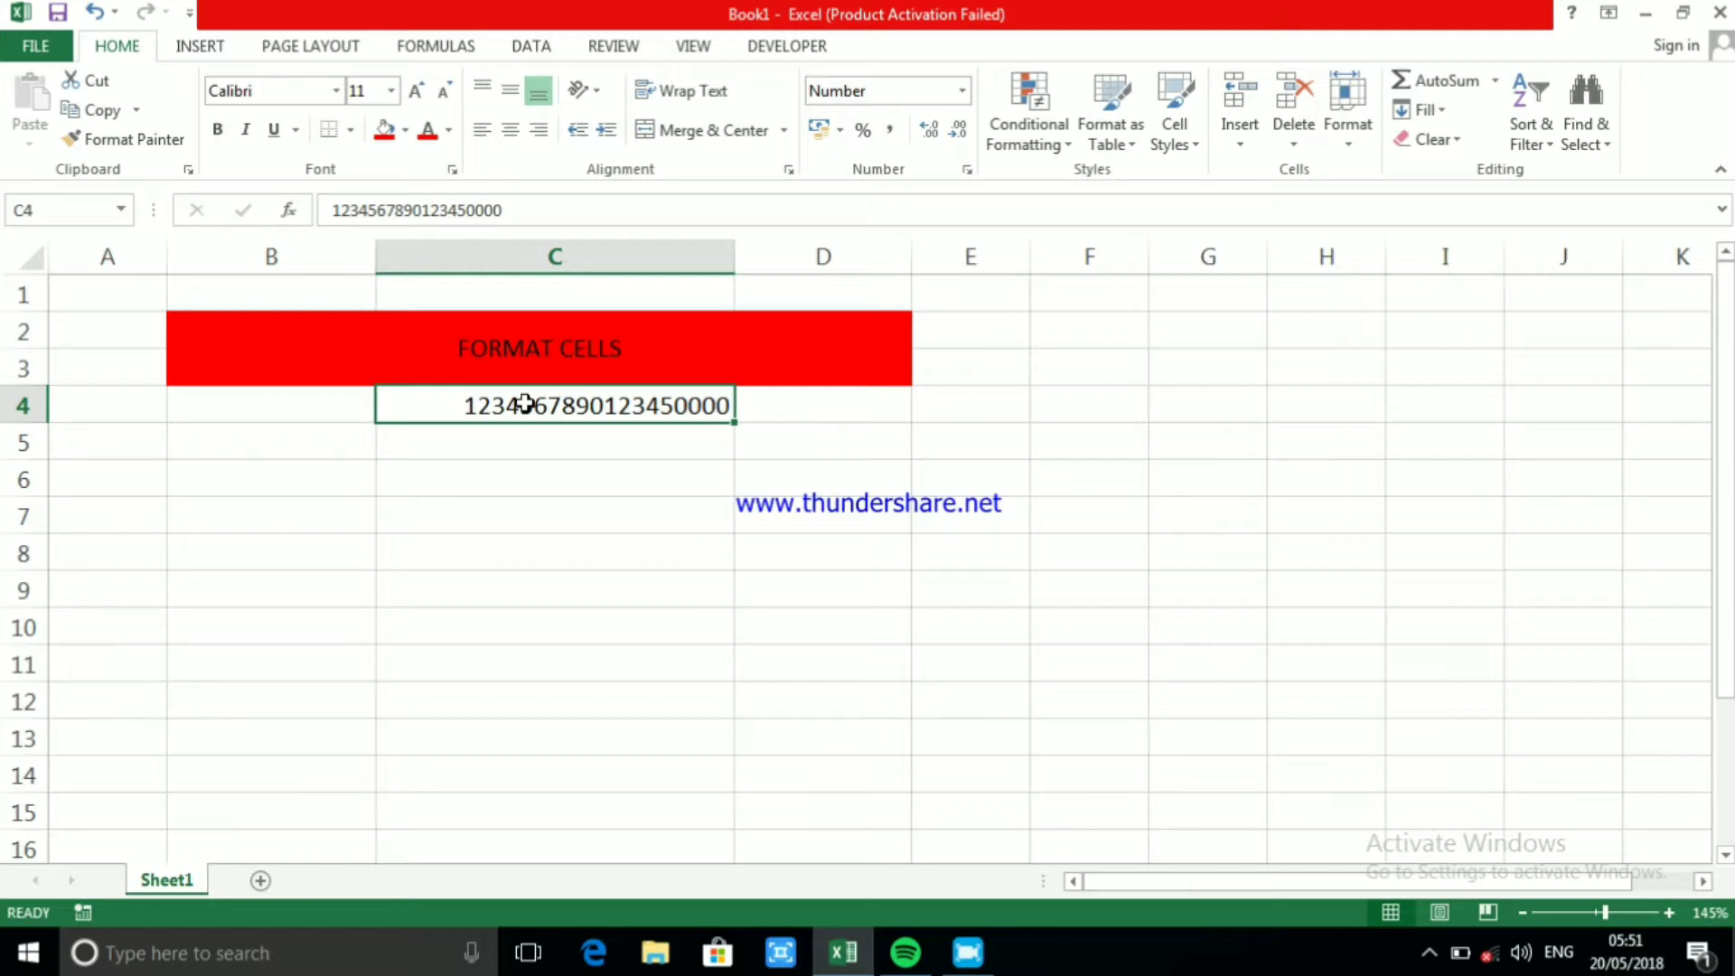
Enter 1.34.5, with its two decimal points, in cell D4
click(825, 406)
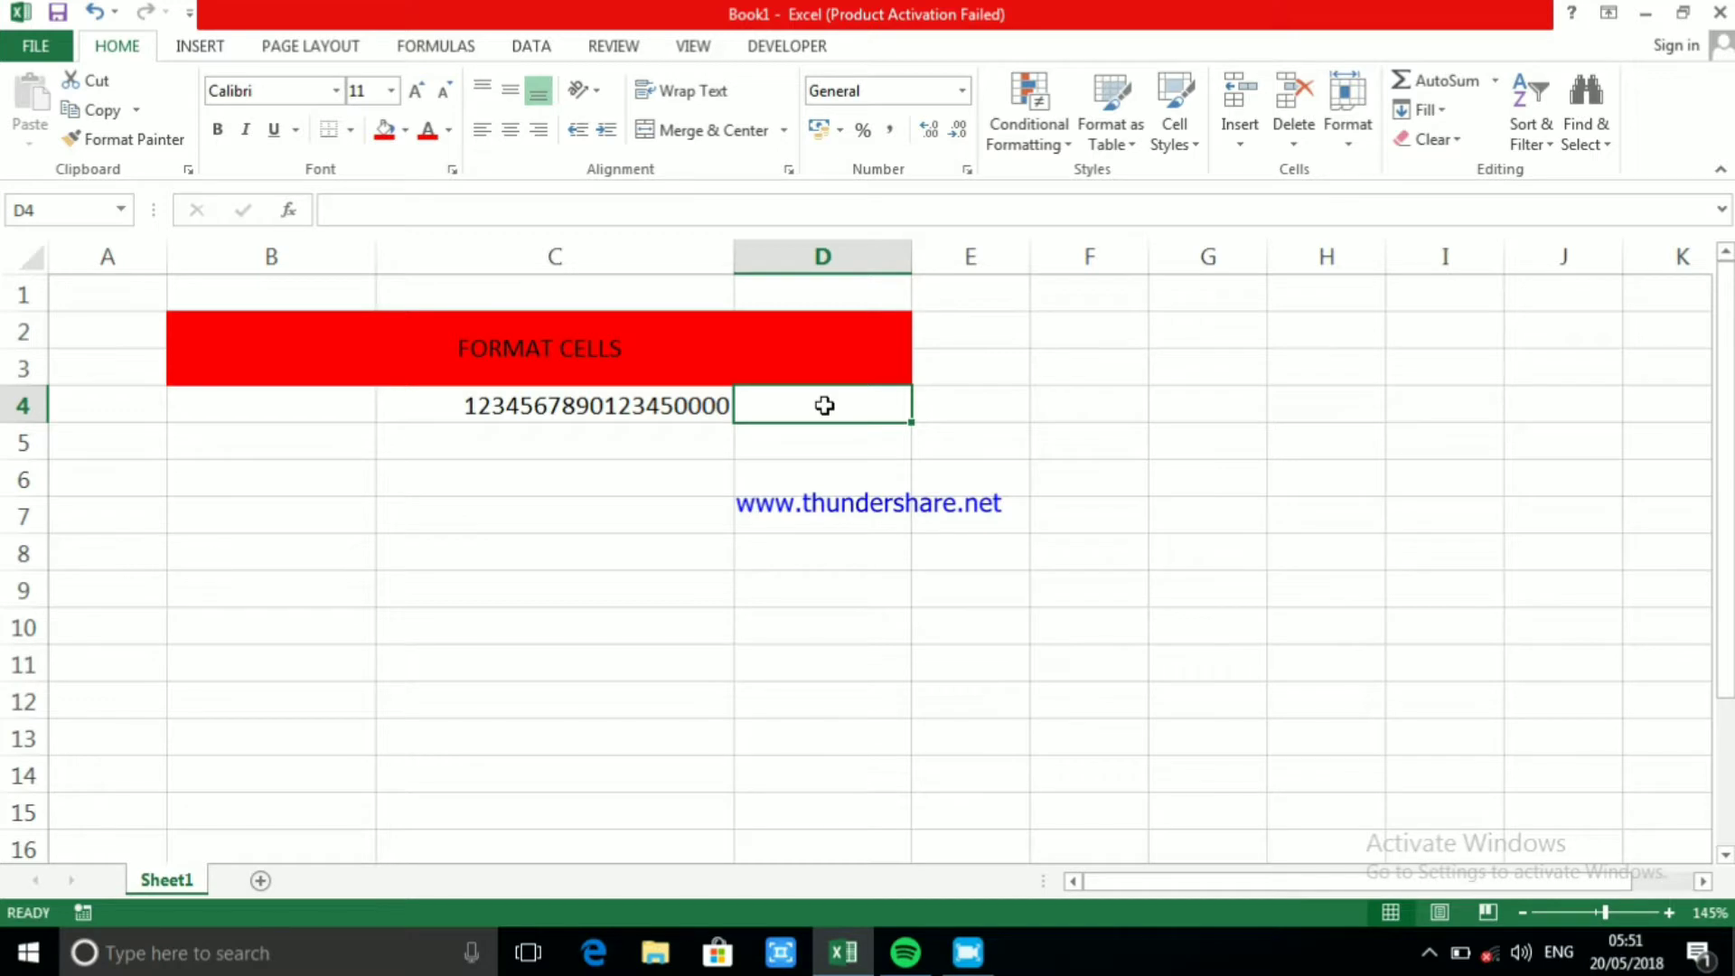
text(1.)
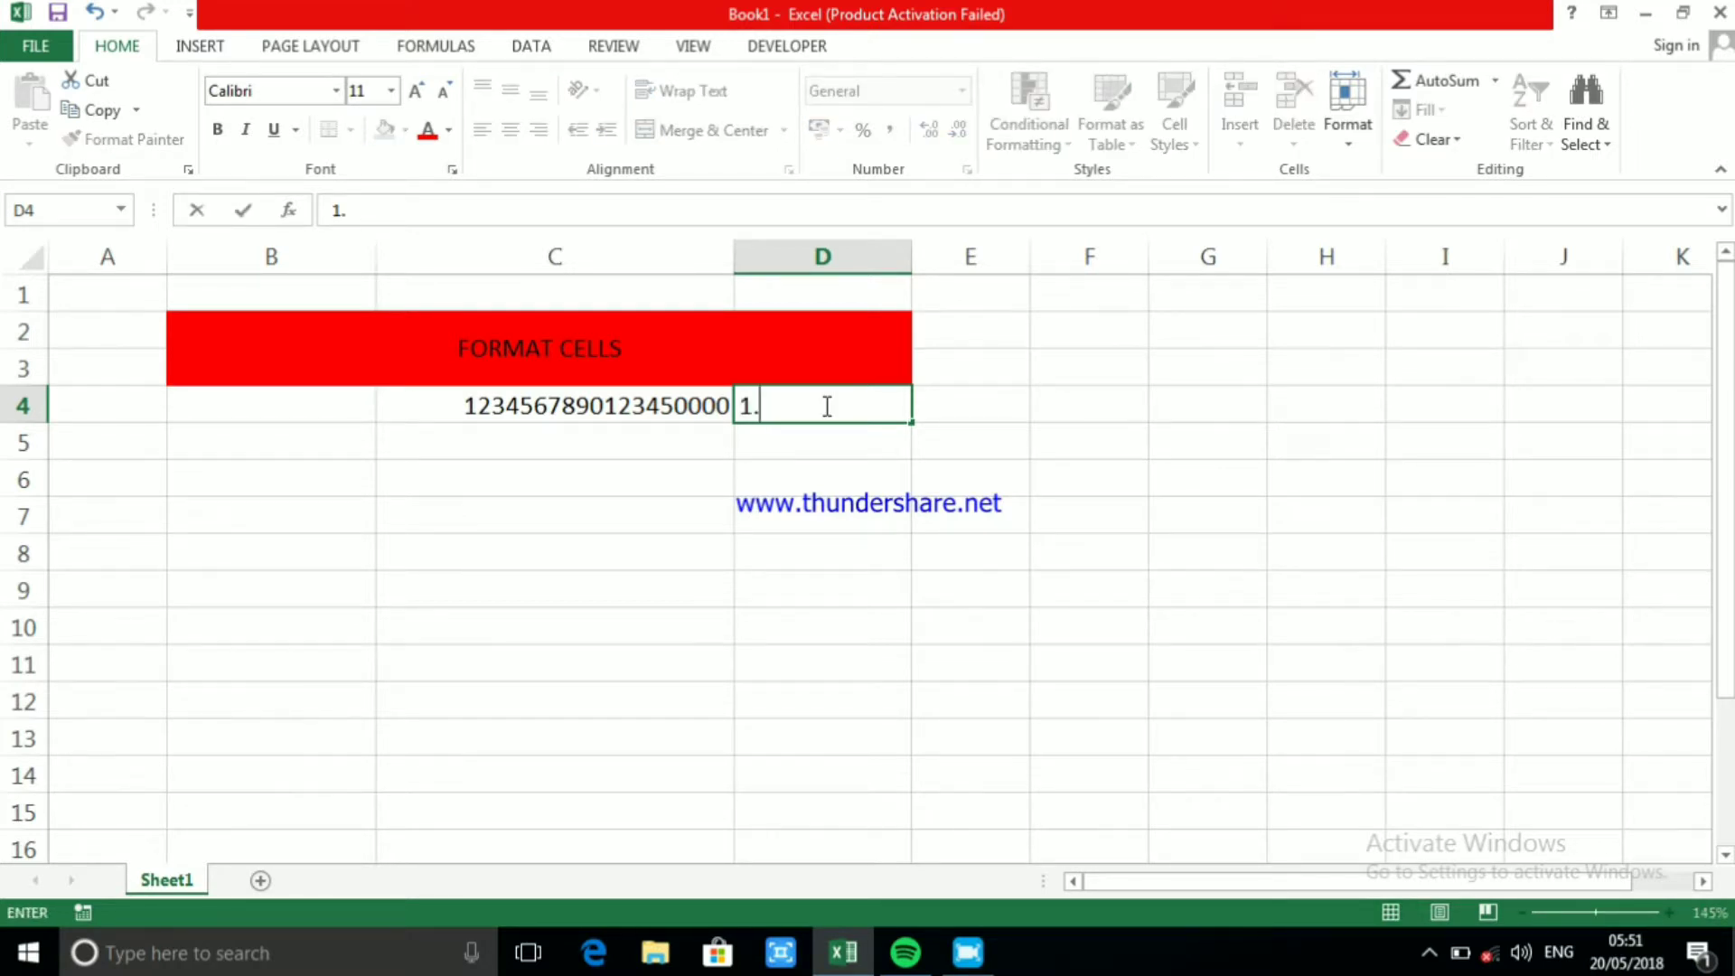
text(34.5)
click(979, 503)
Edit the entry in D4 so that it reads 1.345, with a single decimal point
click(807, 409)
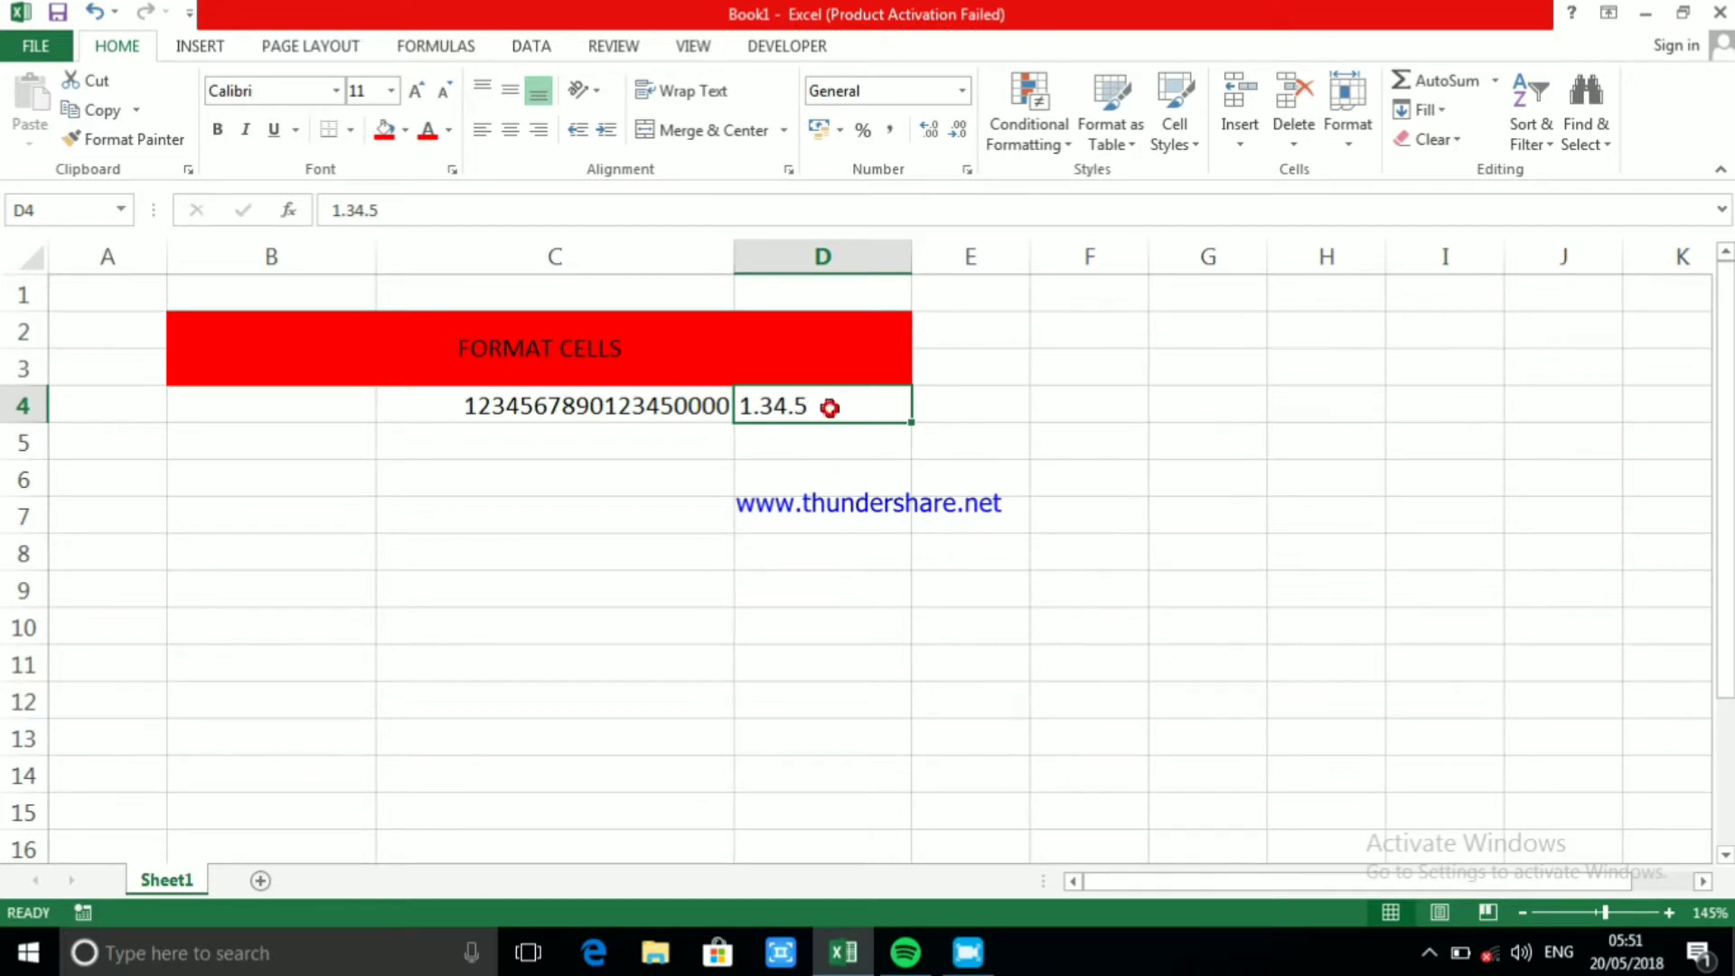
click(831, 392)
double_click(842, 408)
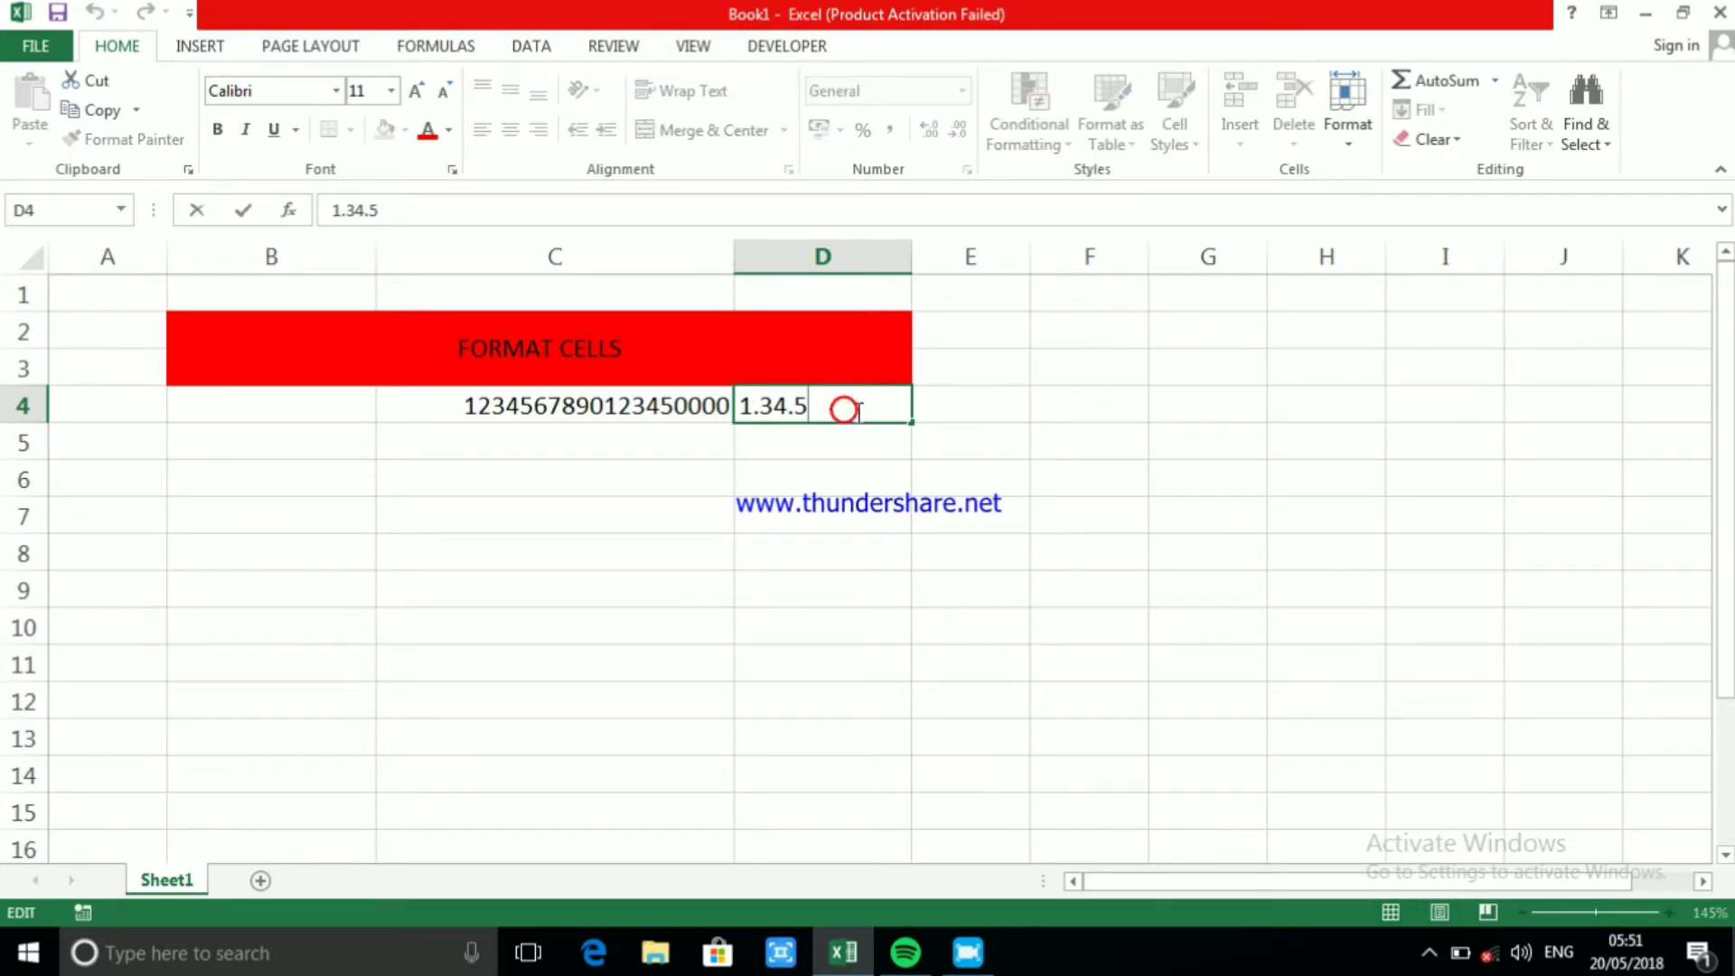
key(BackSpace)
key(BackSpace)
text(0)
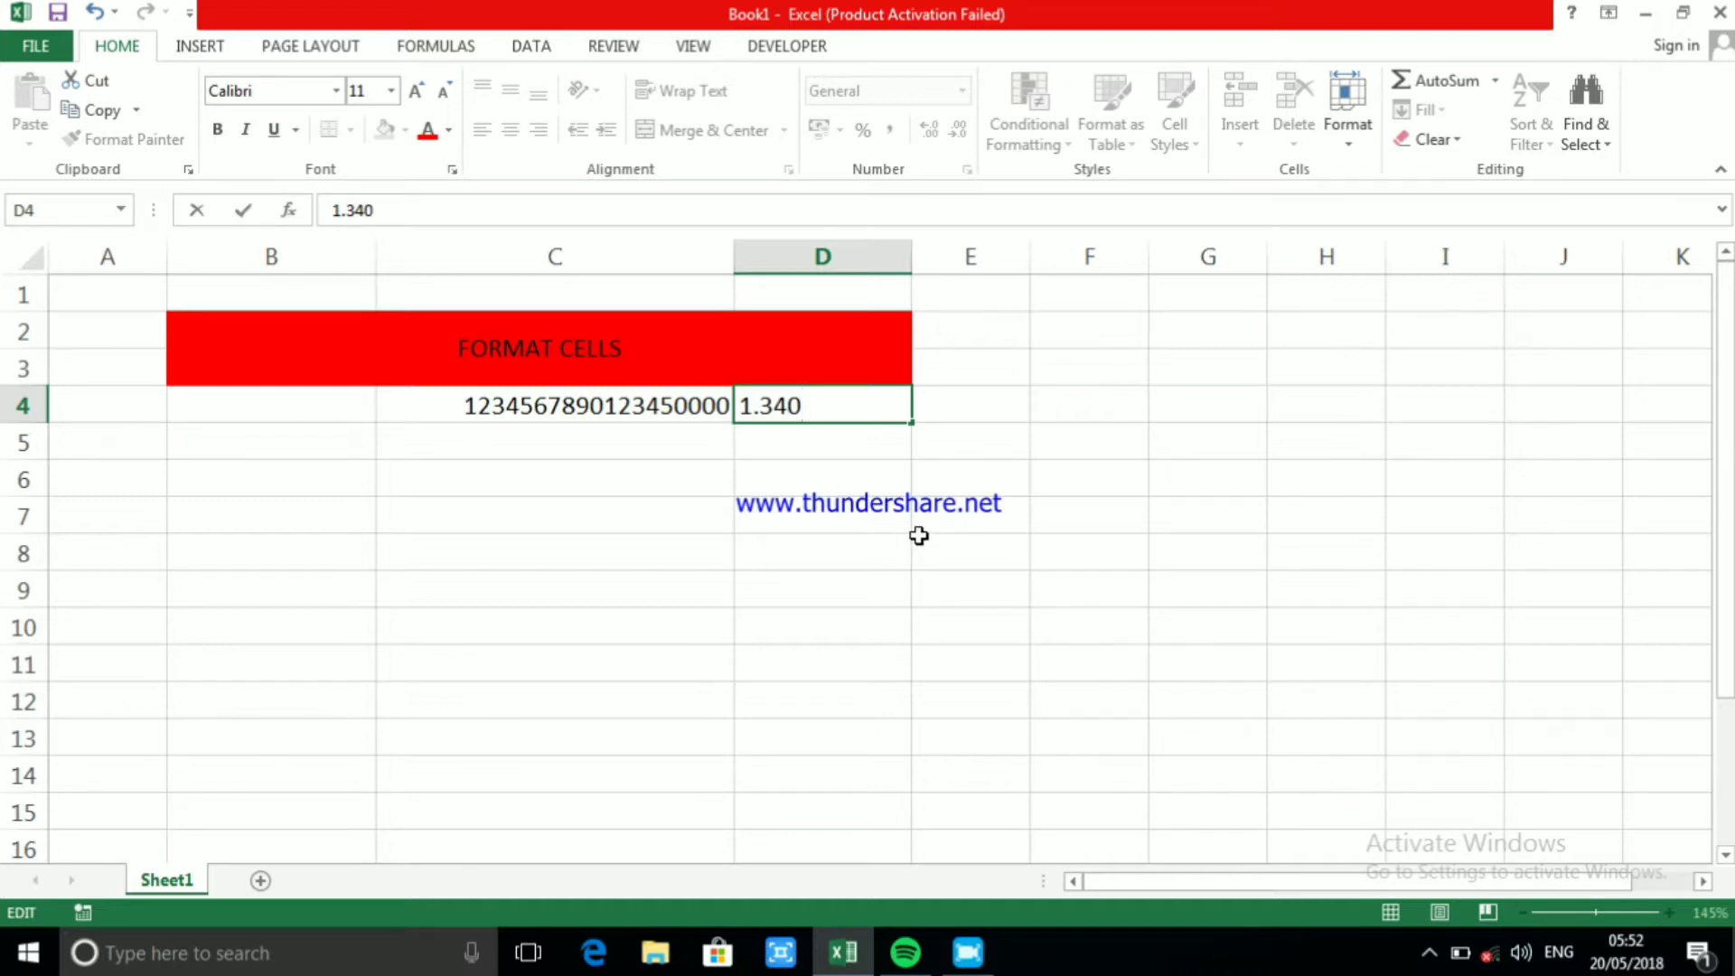
key(BackSpace)
text(5)
drag(919, 533, 921, 536)
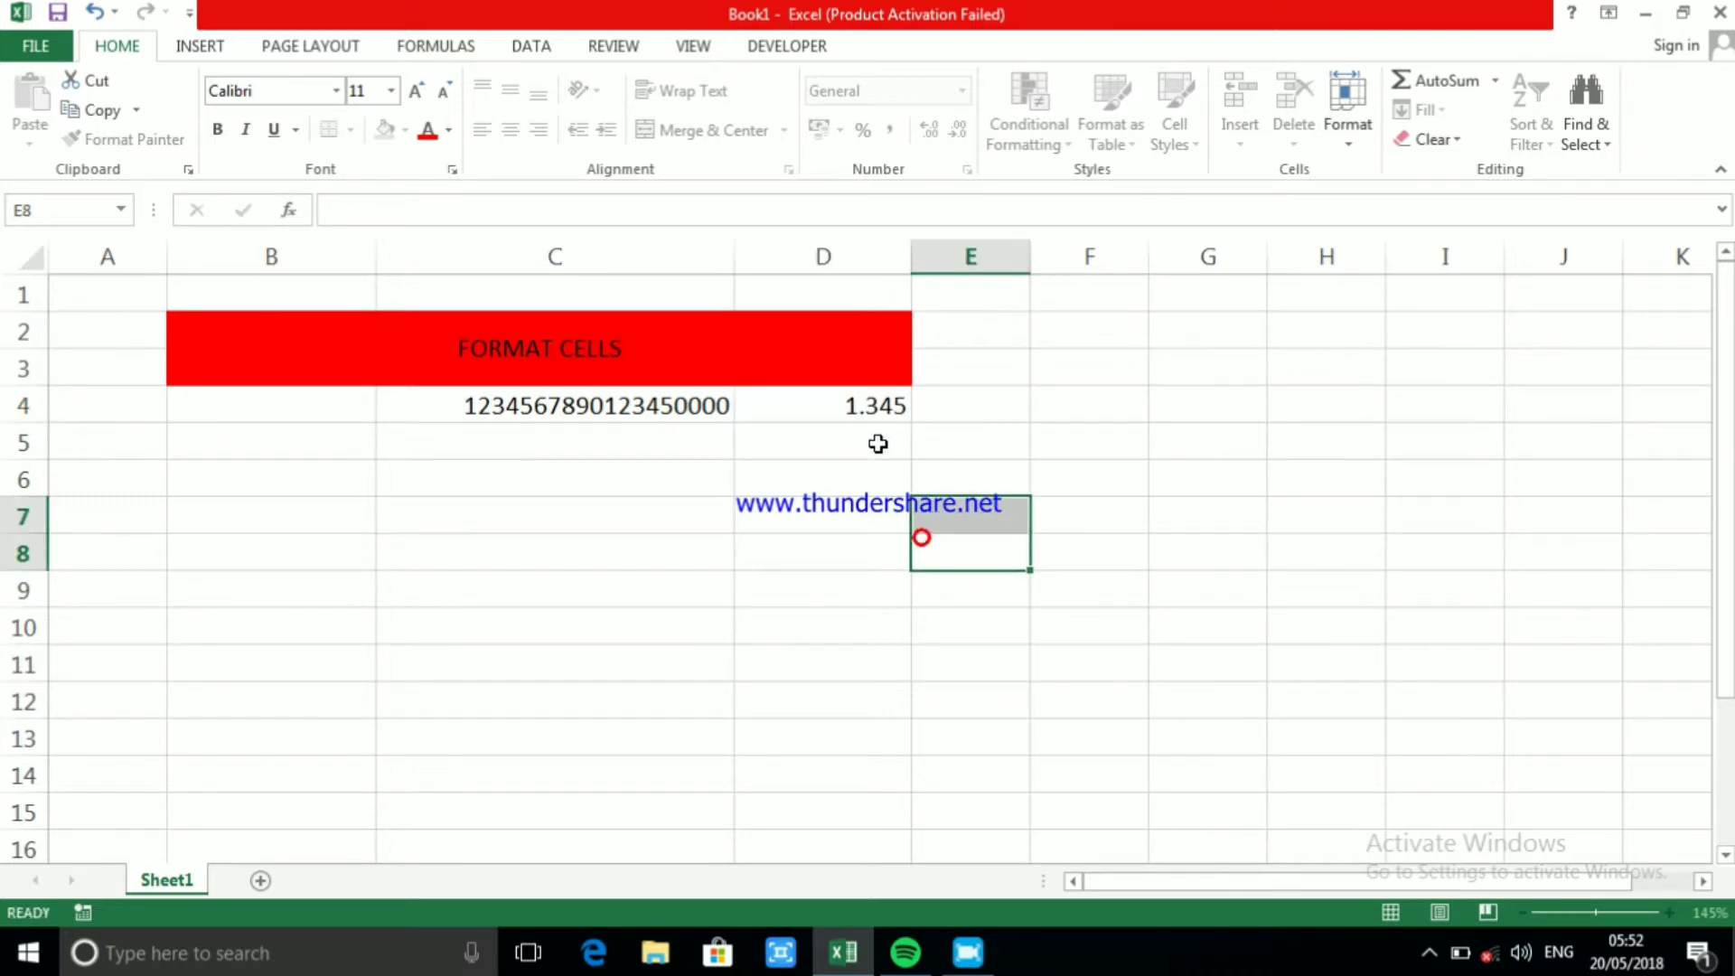
Fill the value in D4 down to D9 as a series using the Fill Series option
click(867, 409)
drag(910, 424, 900, 614)
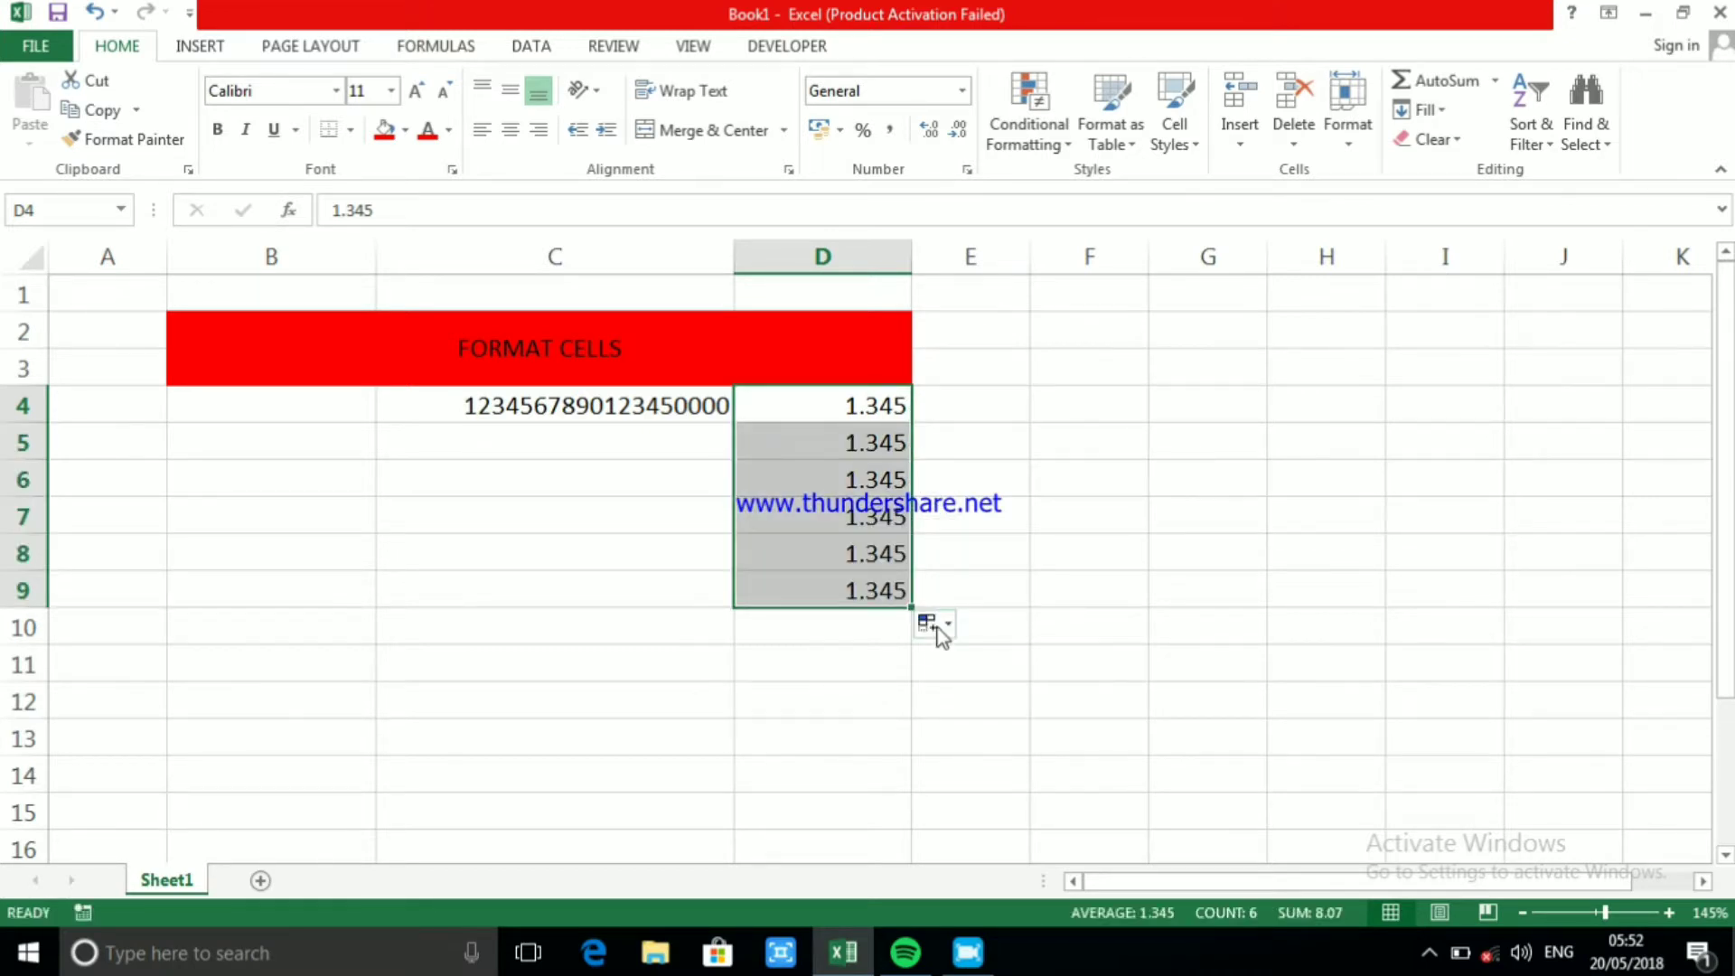
click(931, 623)
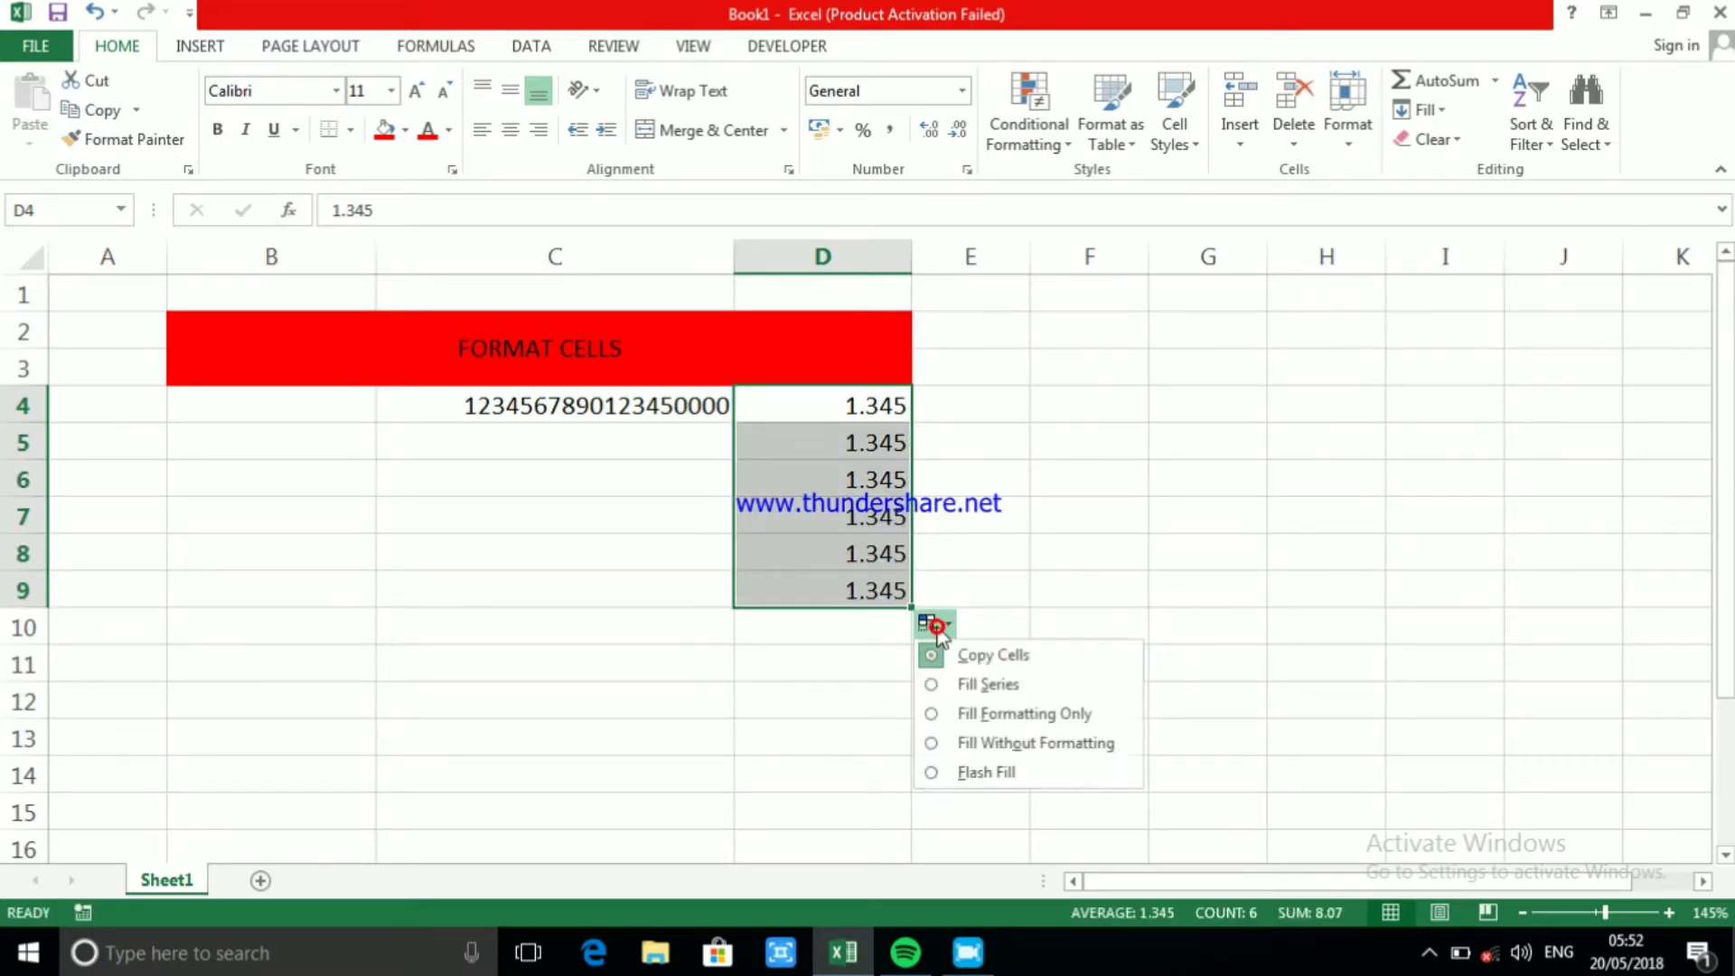
click(985, 687)
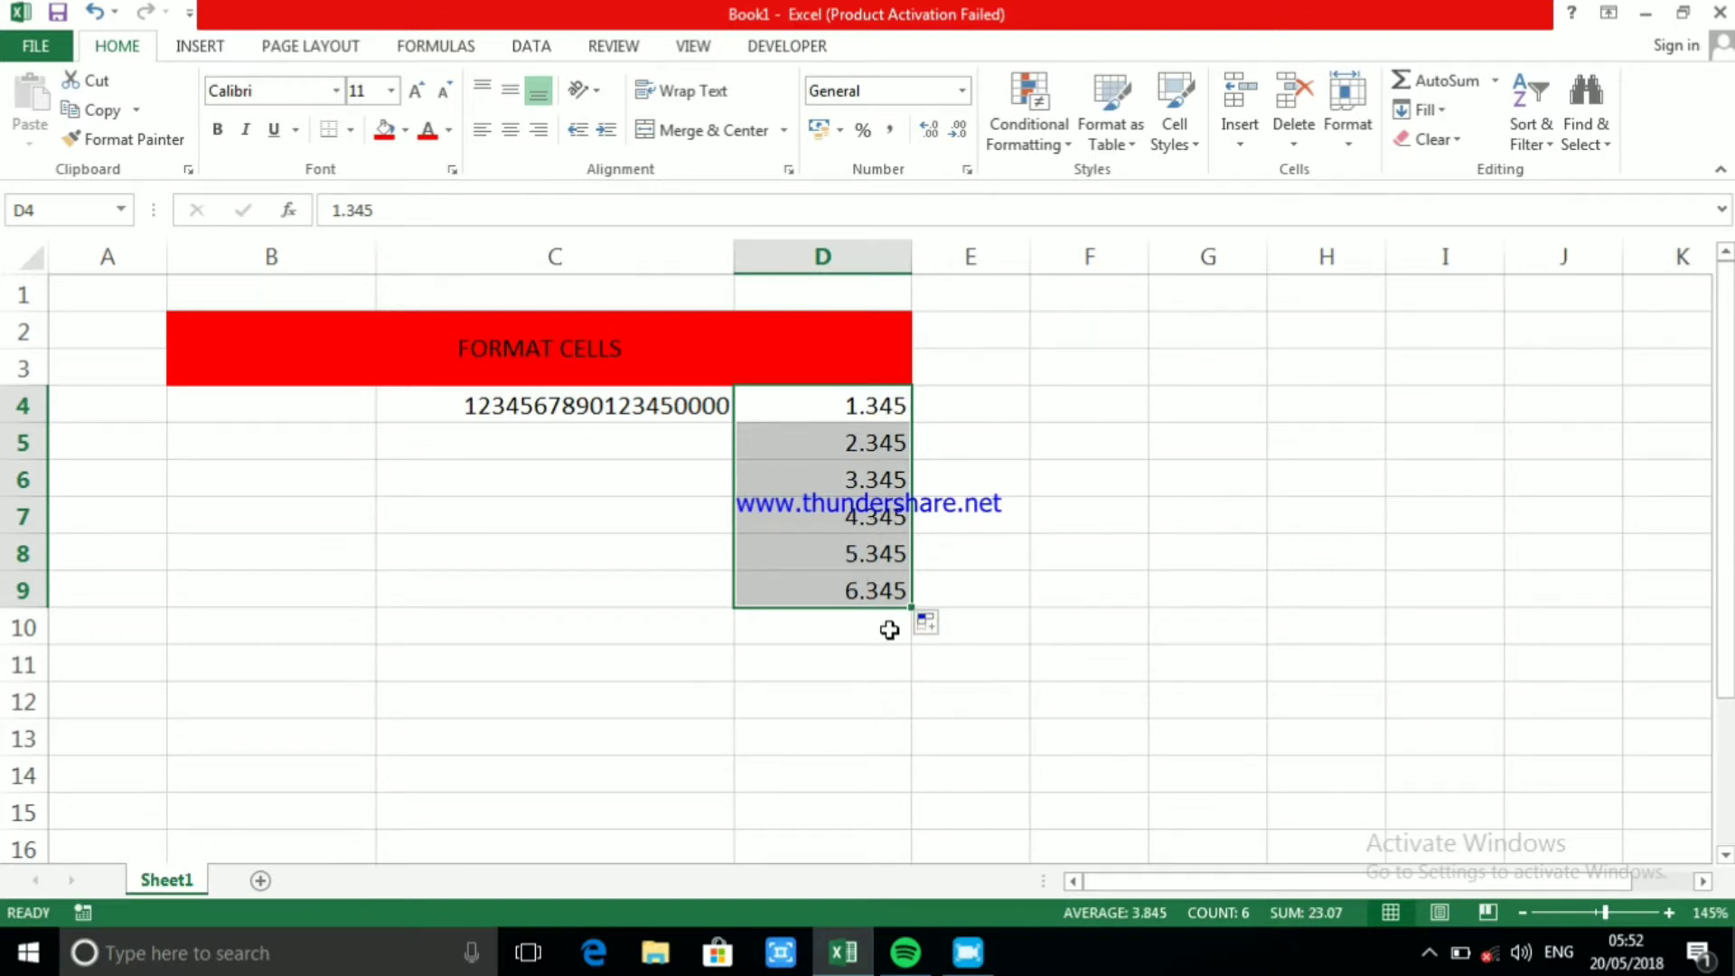
Enter 1.34.5, with its two decimal points, in cell E4
click(949, 413)
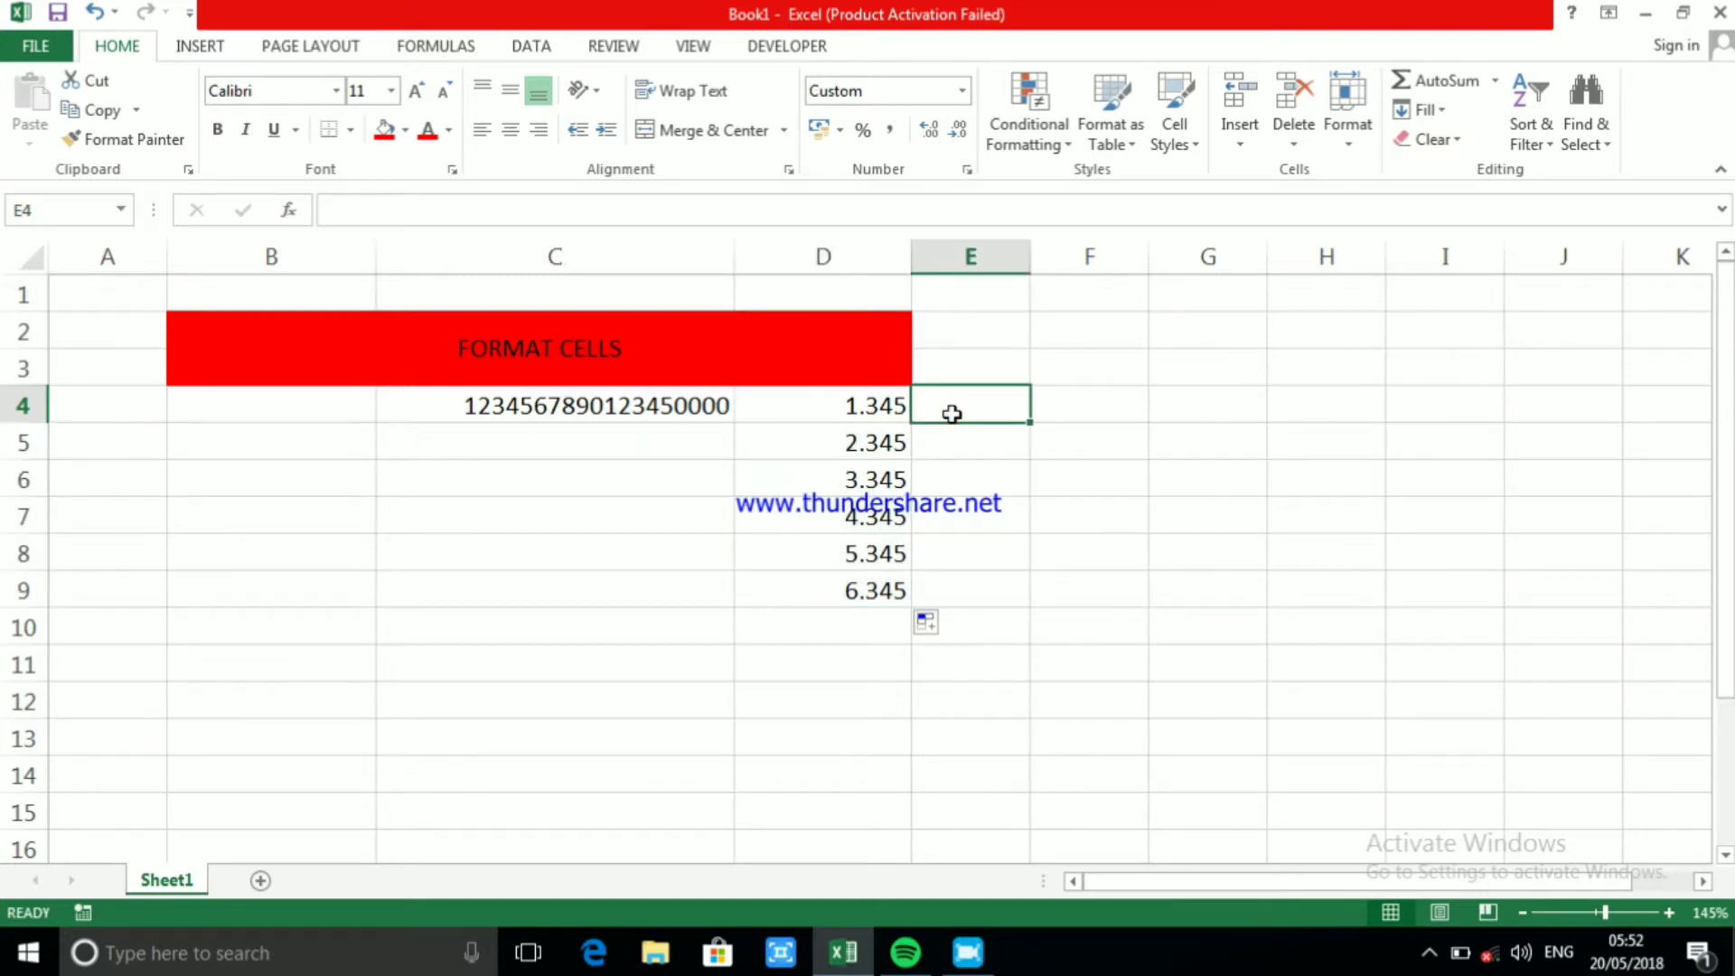
text(1)
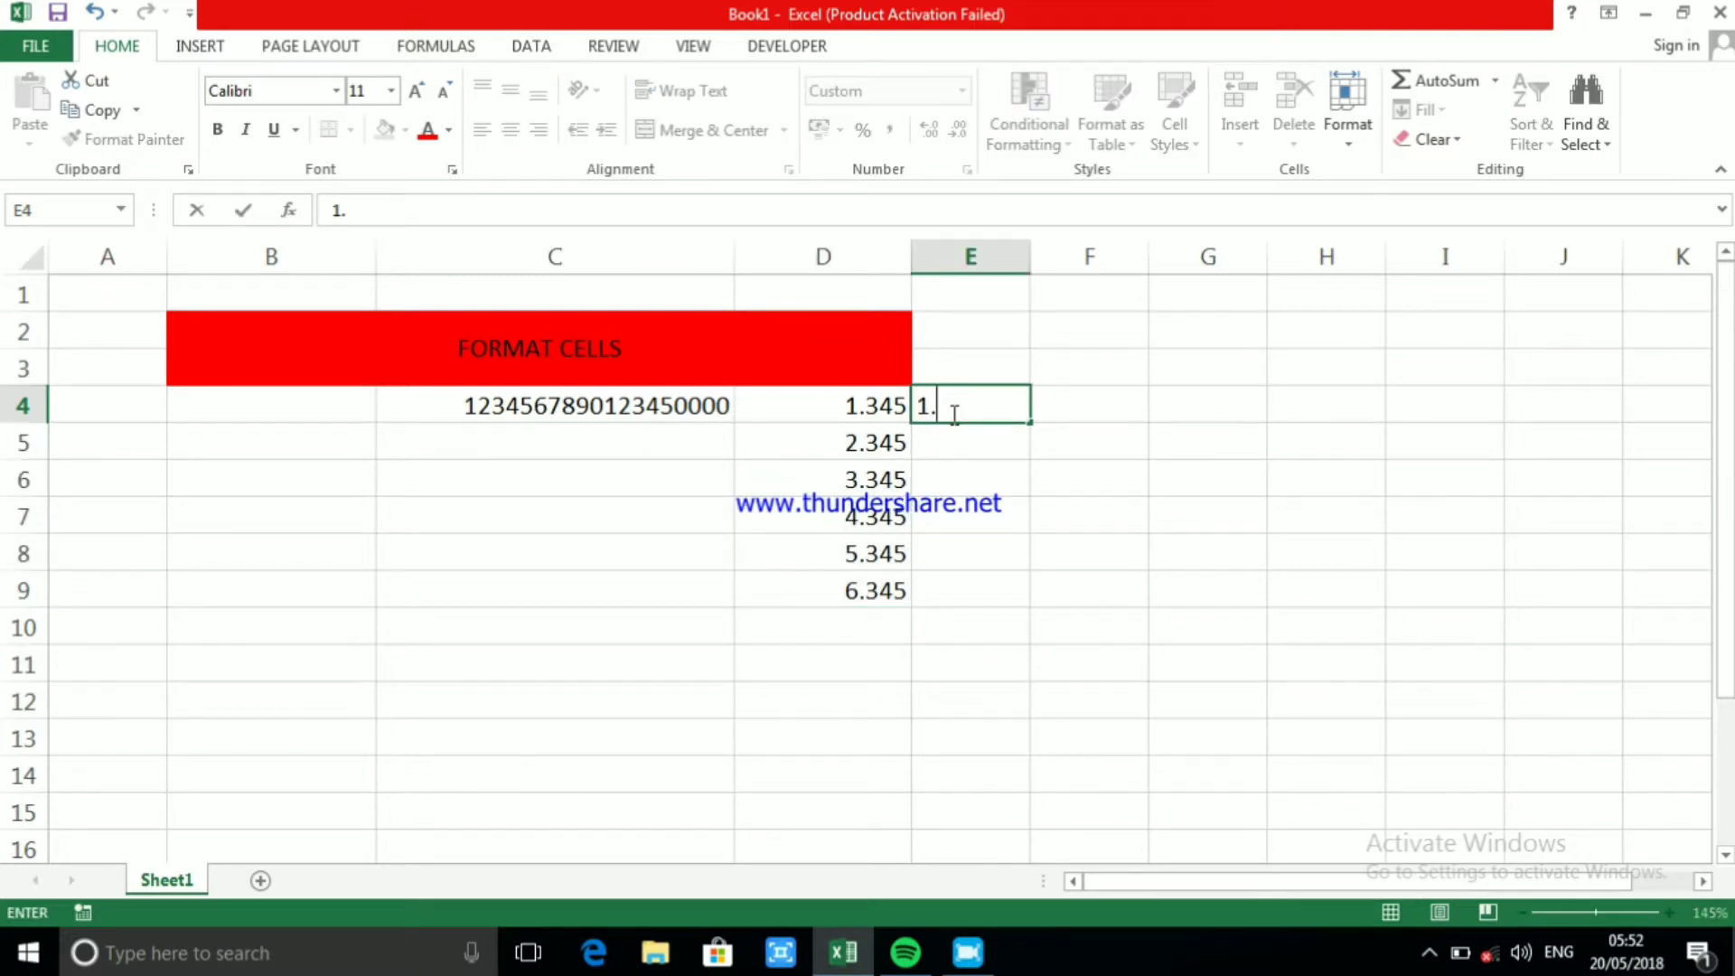
text(.34.5)
click(1095, 445)
click(949, 400)
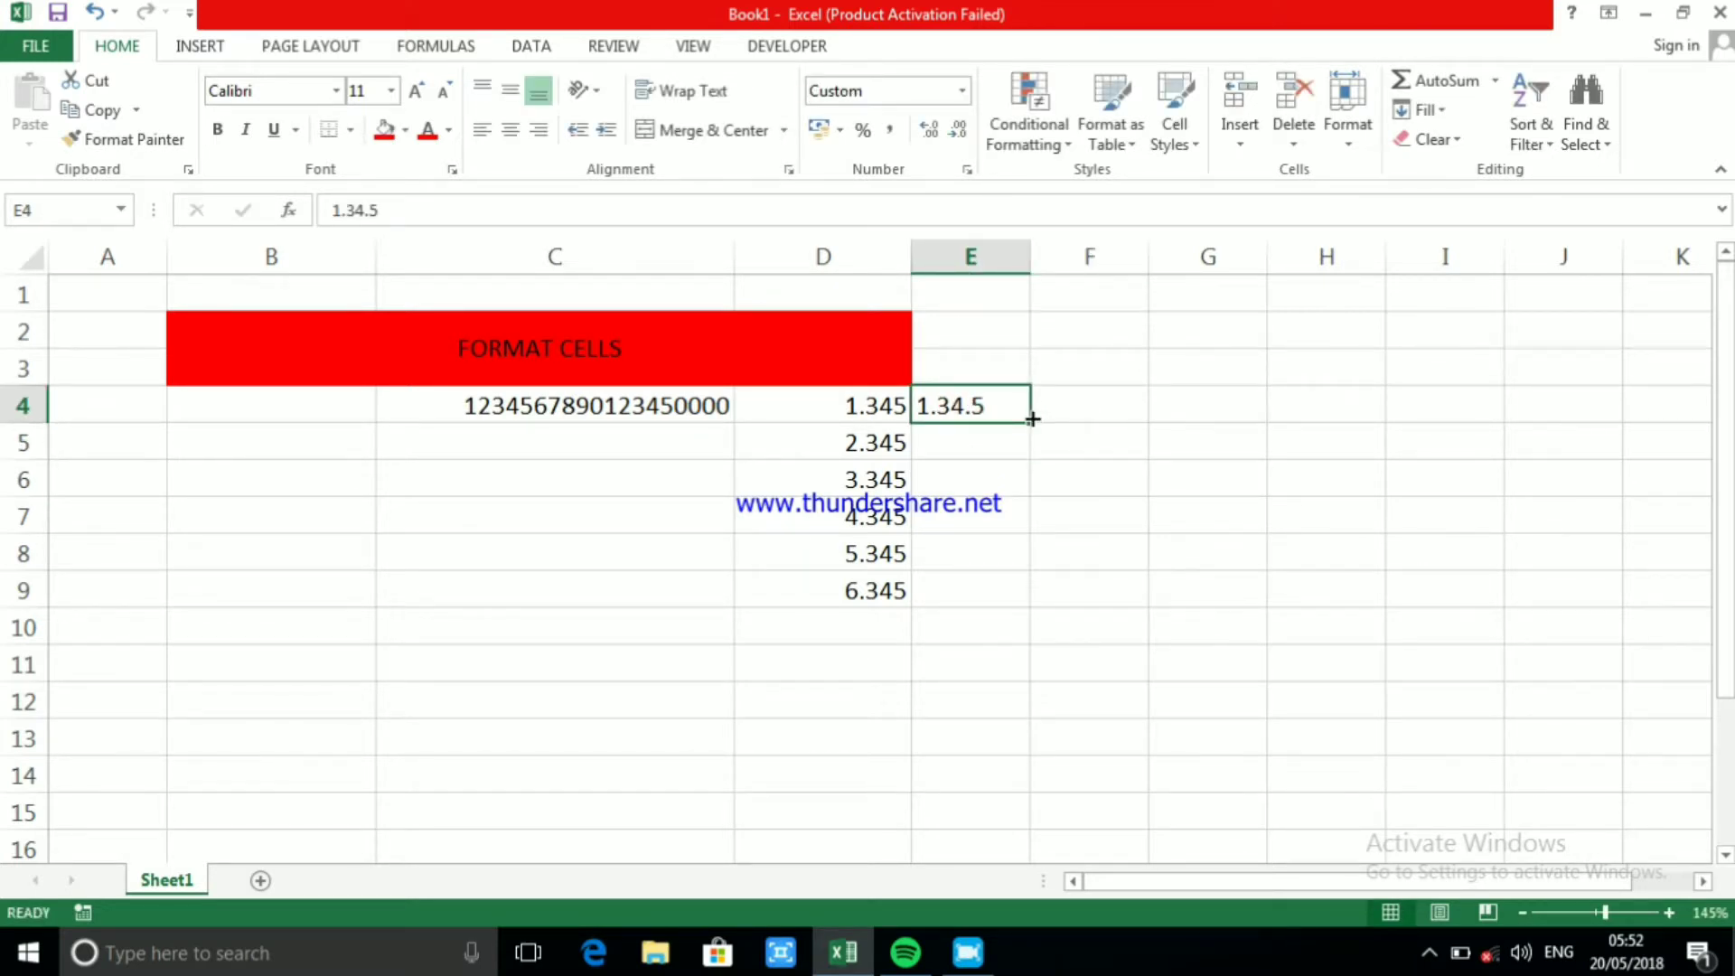
Fill the entry in E4 down to E9 with the Fill Series option
drag(1032, 418, 1036, 610)
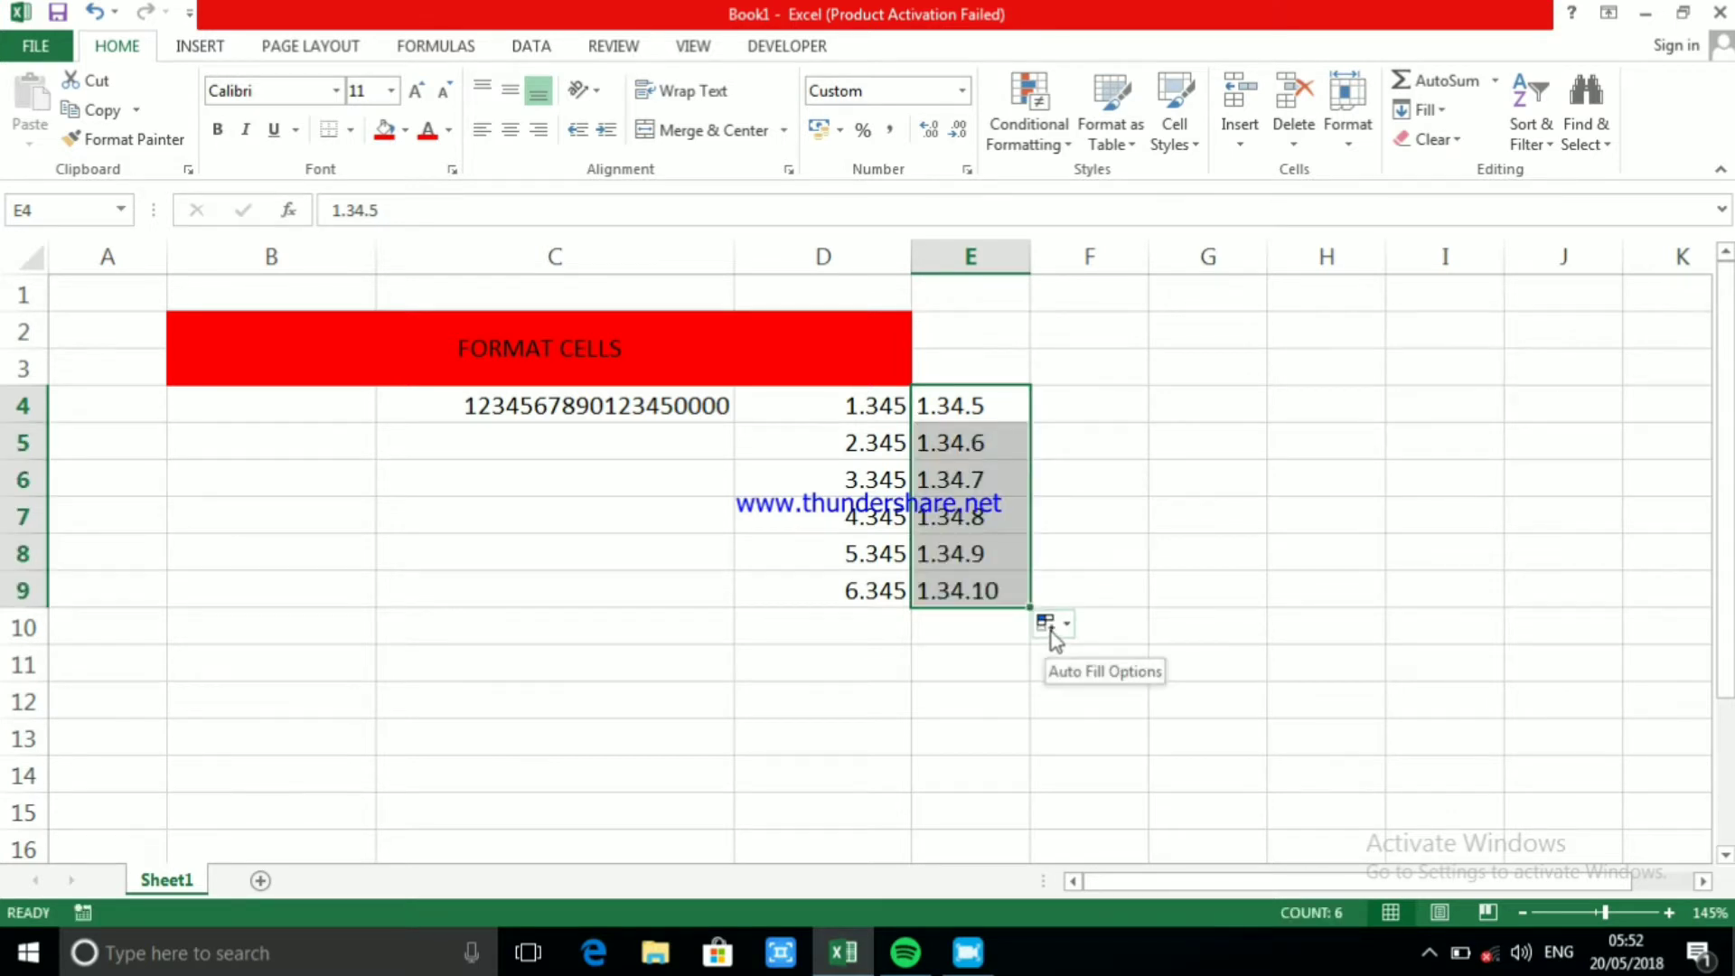
click(1054, 632)
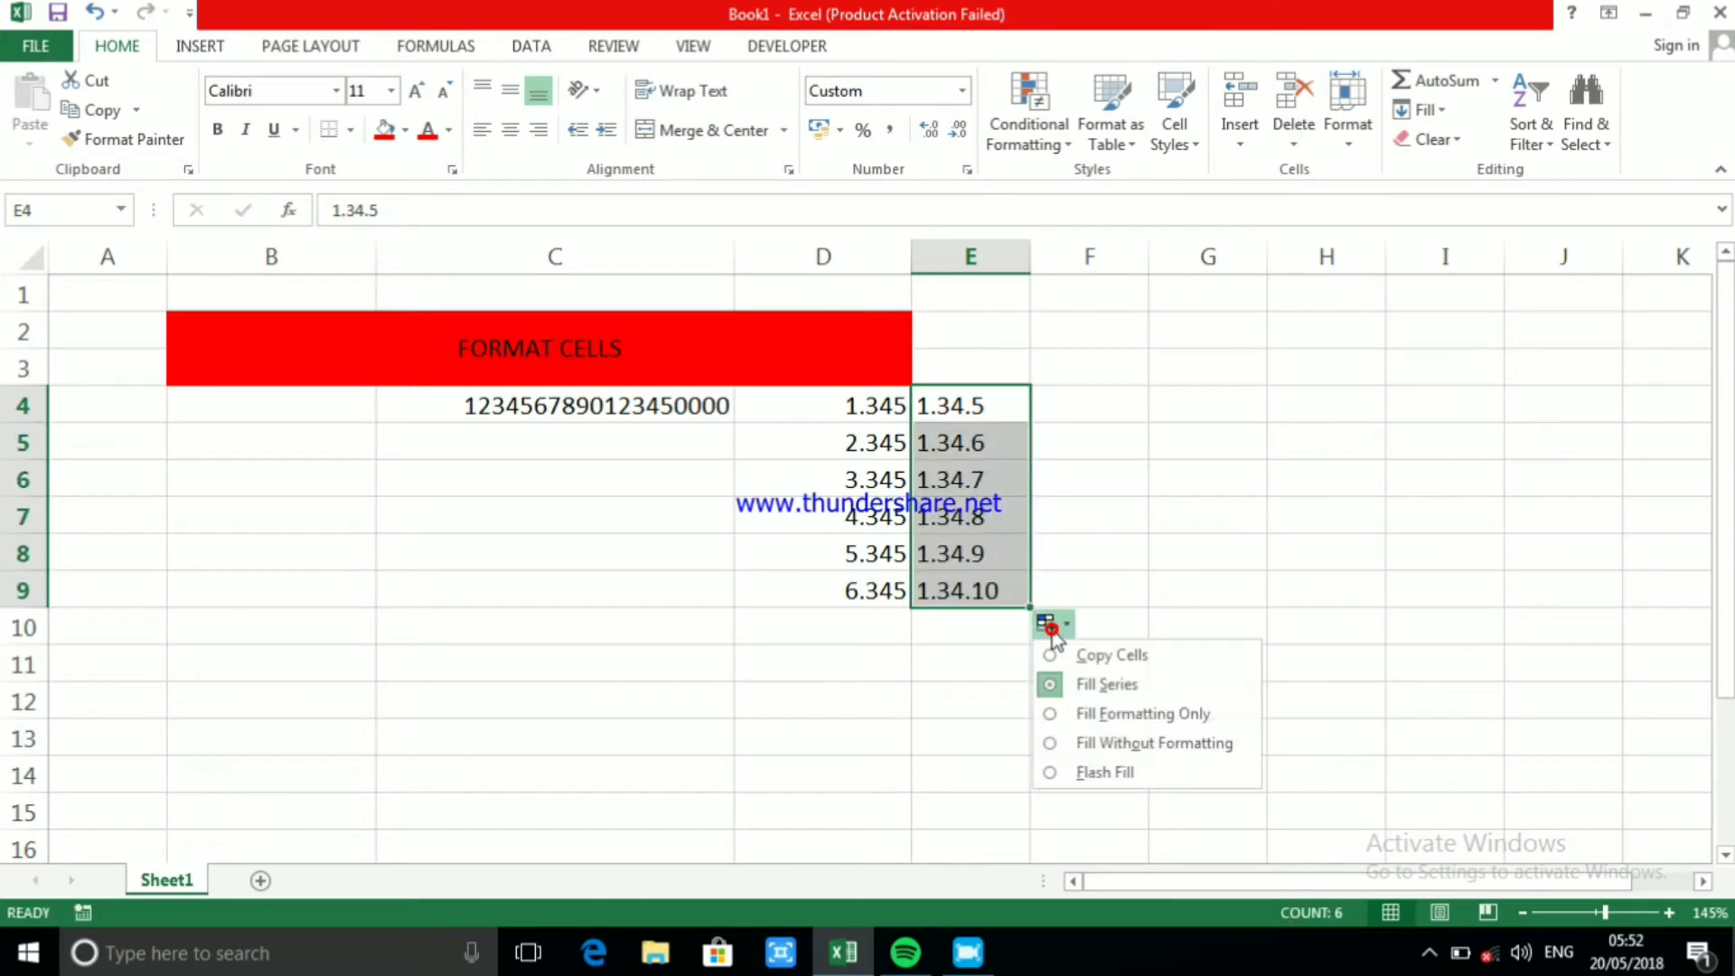
click(1089, 683)
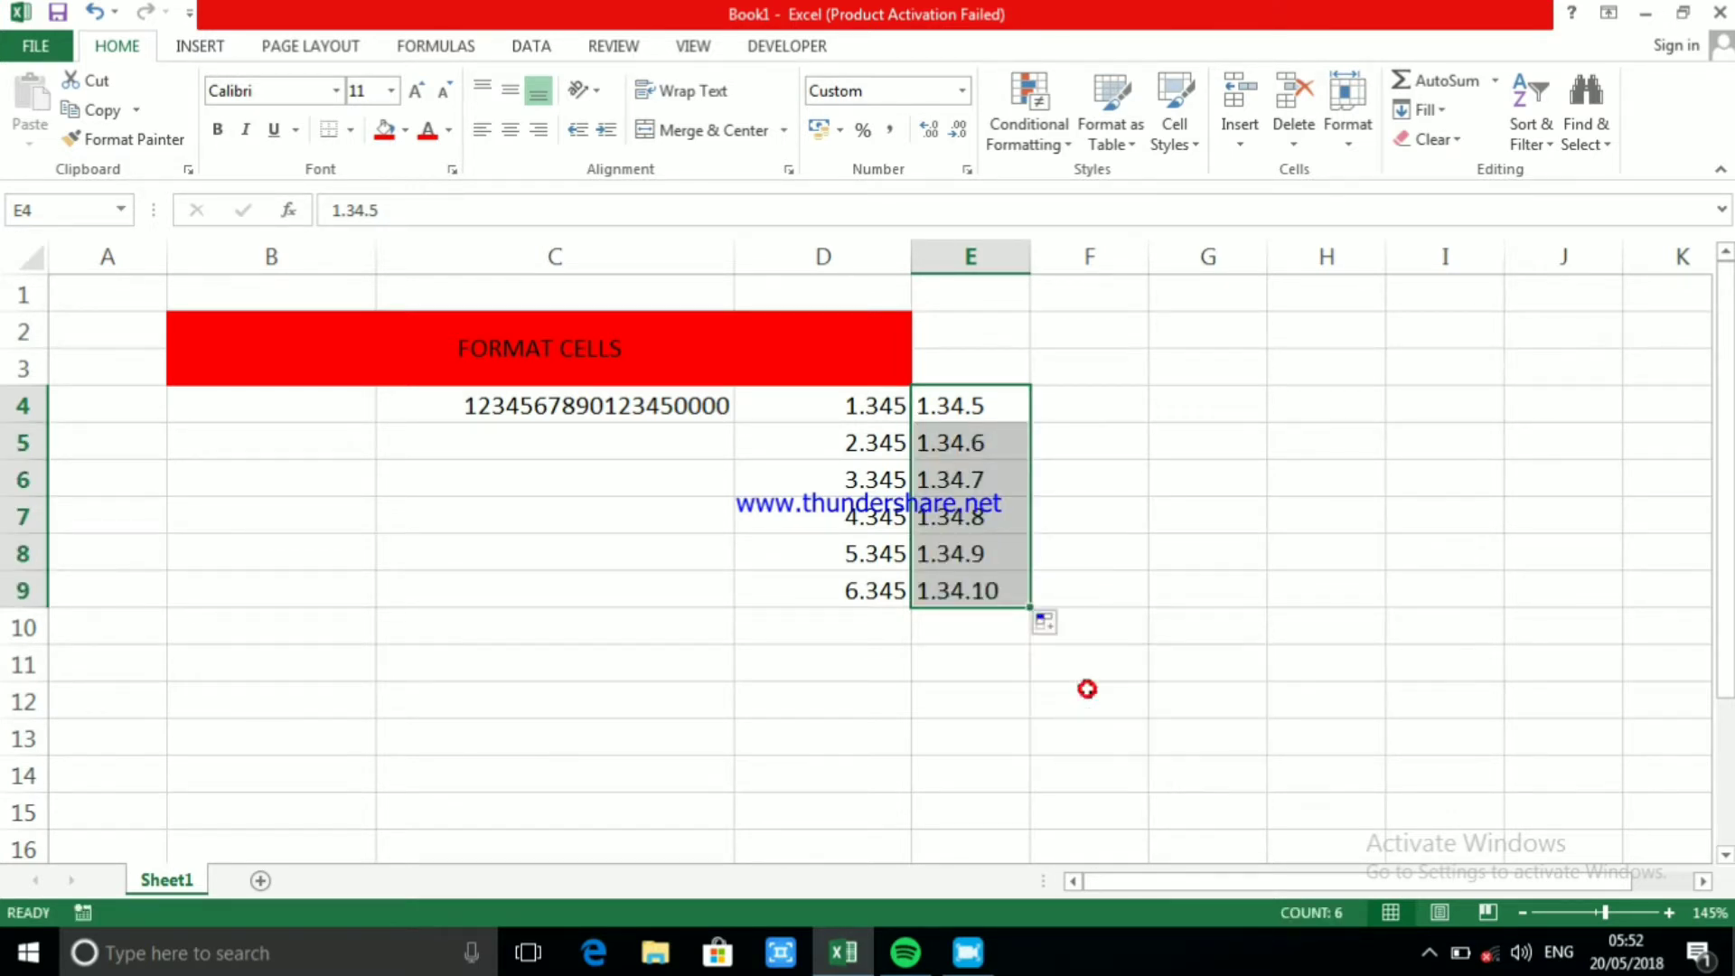
click(1227, 452)
Total the values in D4:D9 with AutoSum, placing the sum in D10
drag(887, 406, 870, 597)
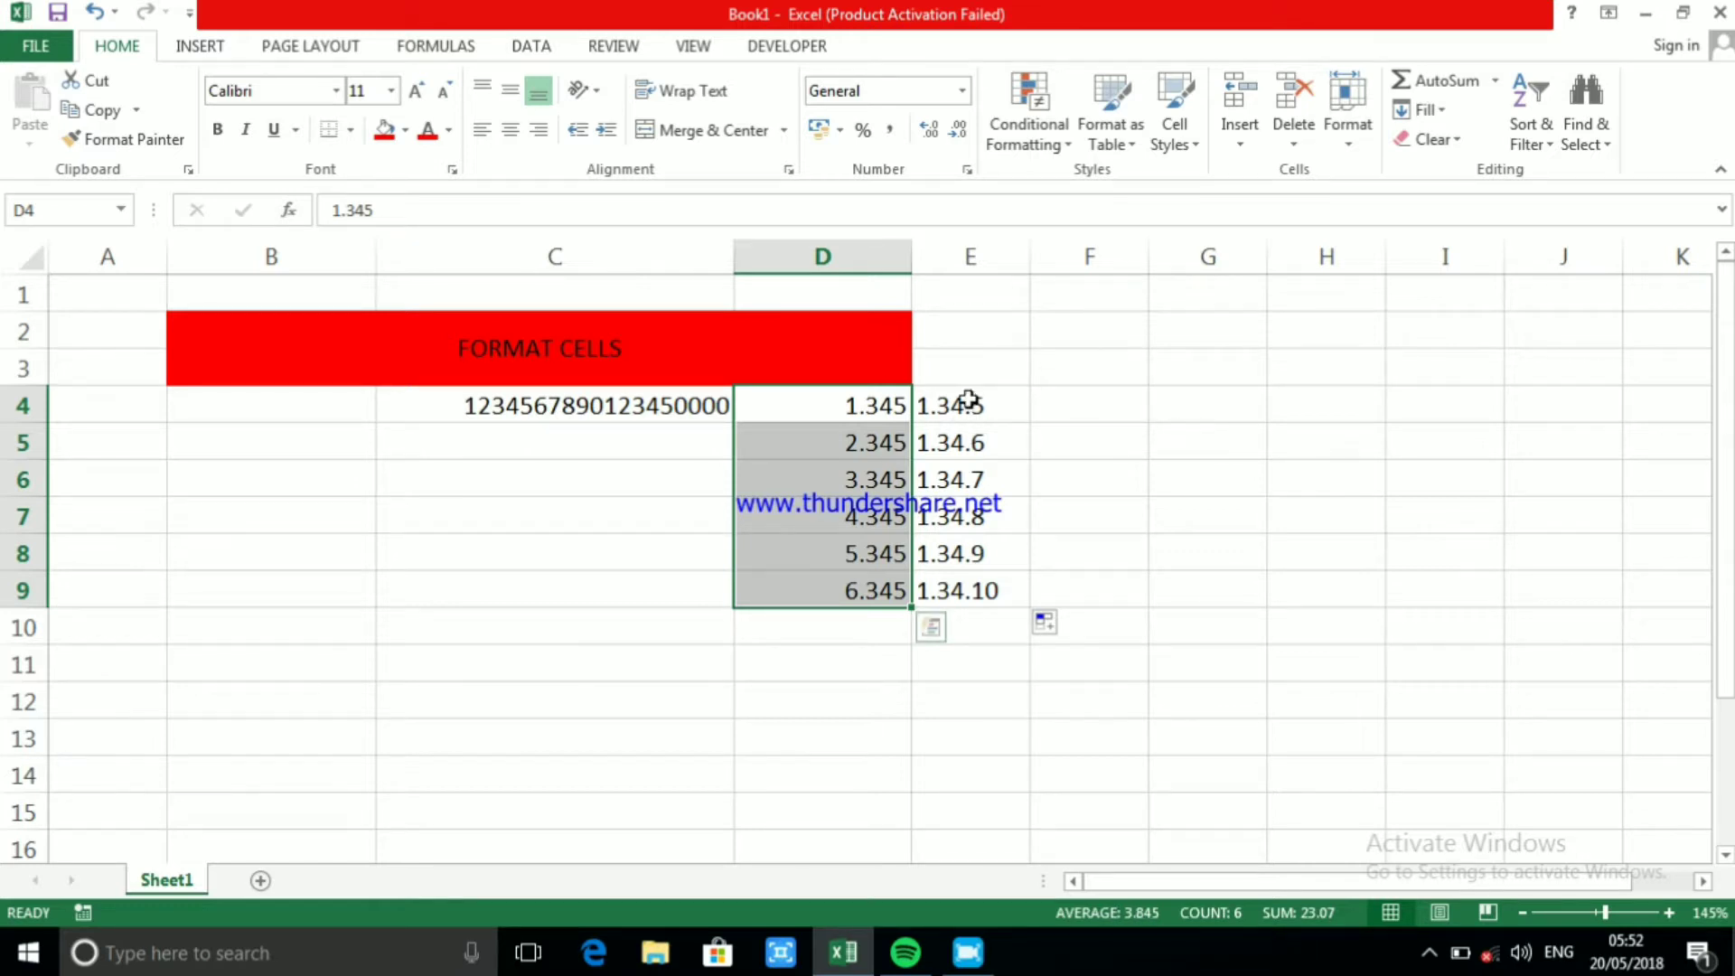
drag(968, 403, 969, 588)
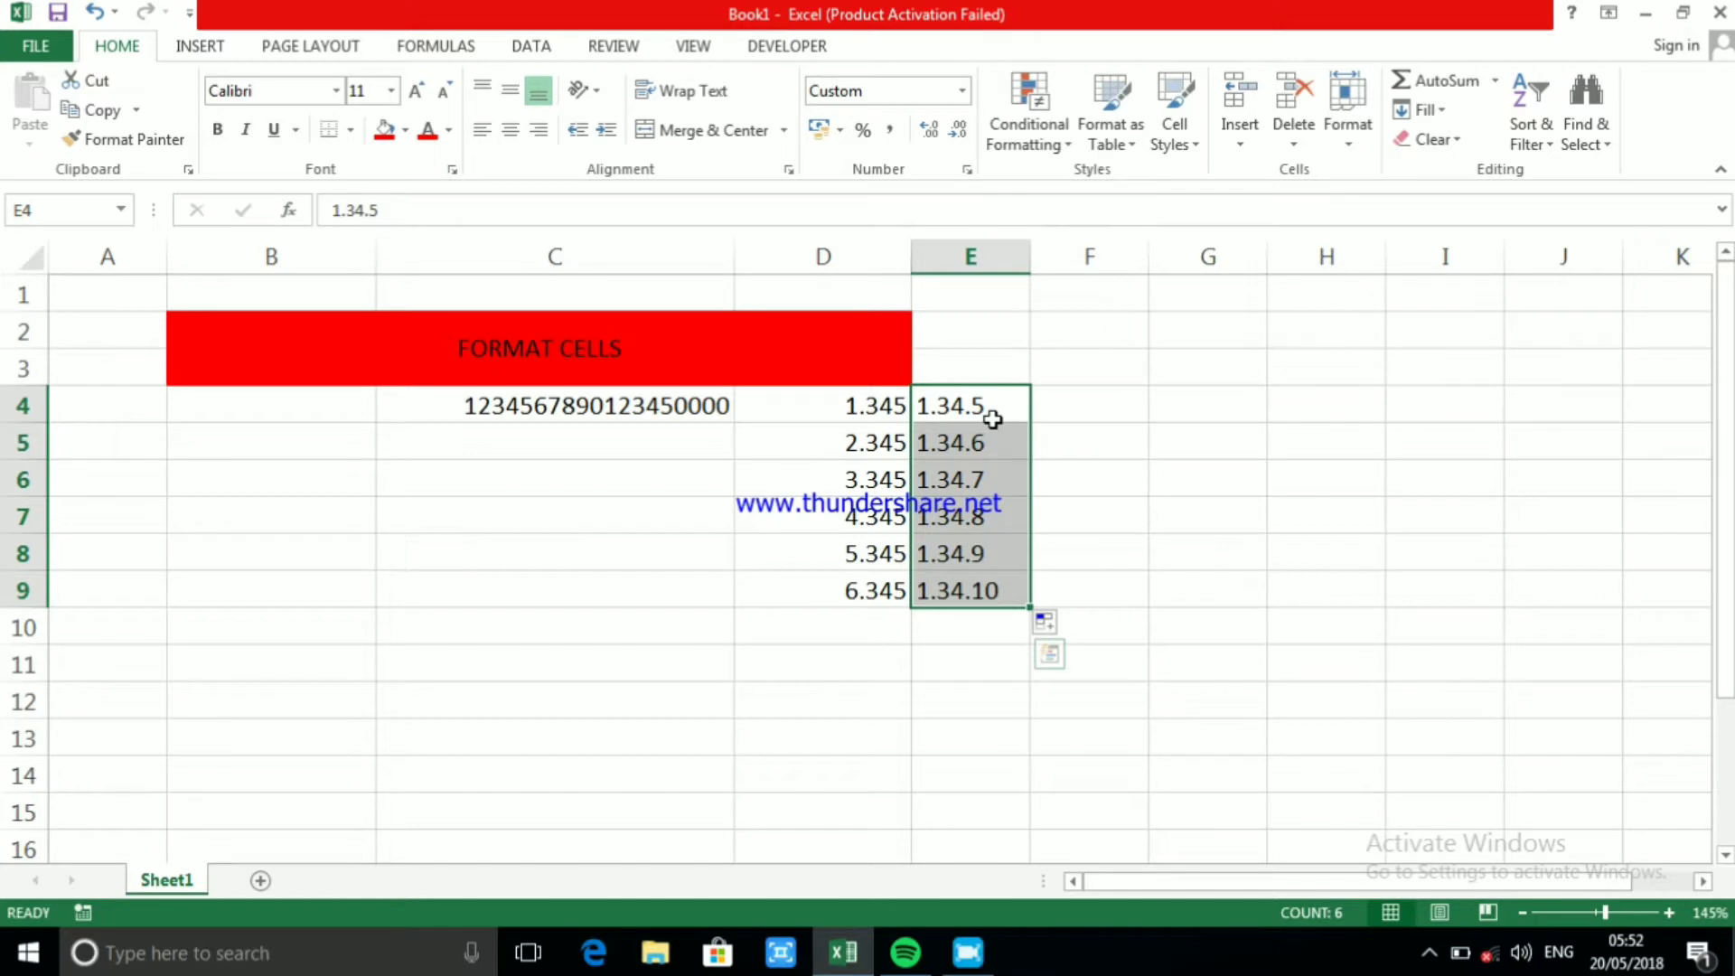
drag(813, 389, 850, 589)
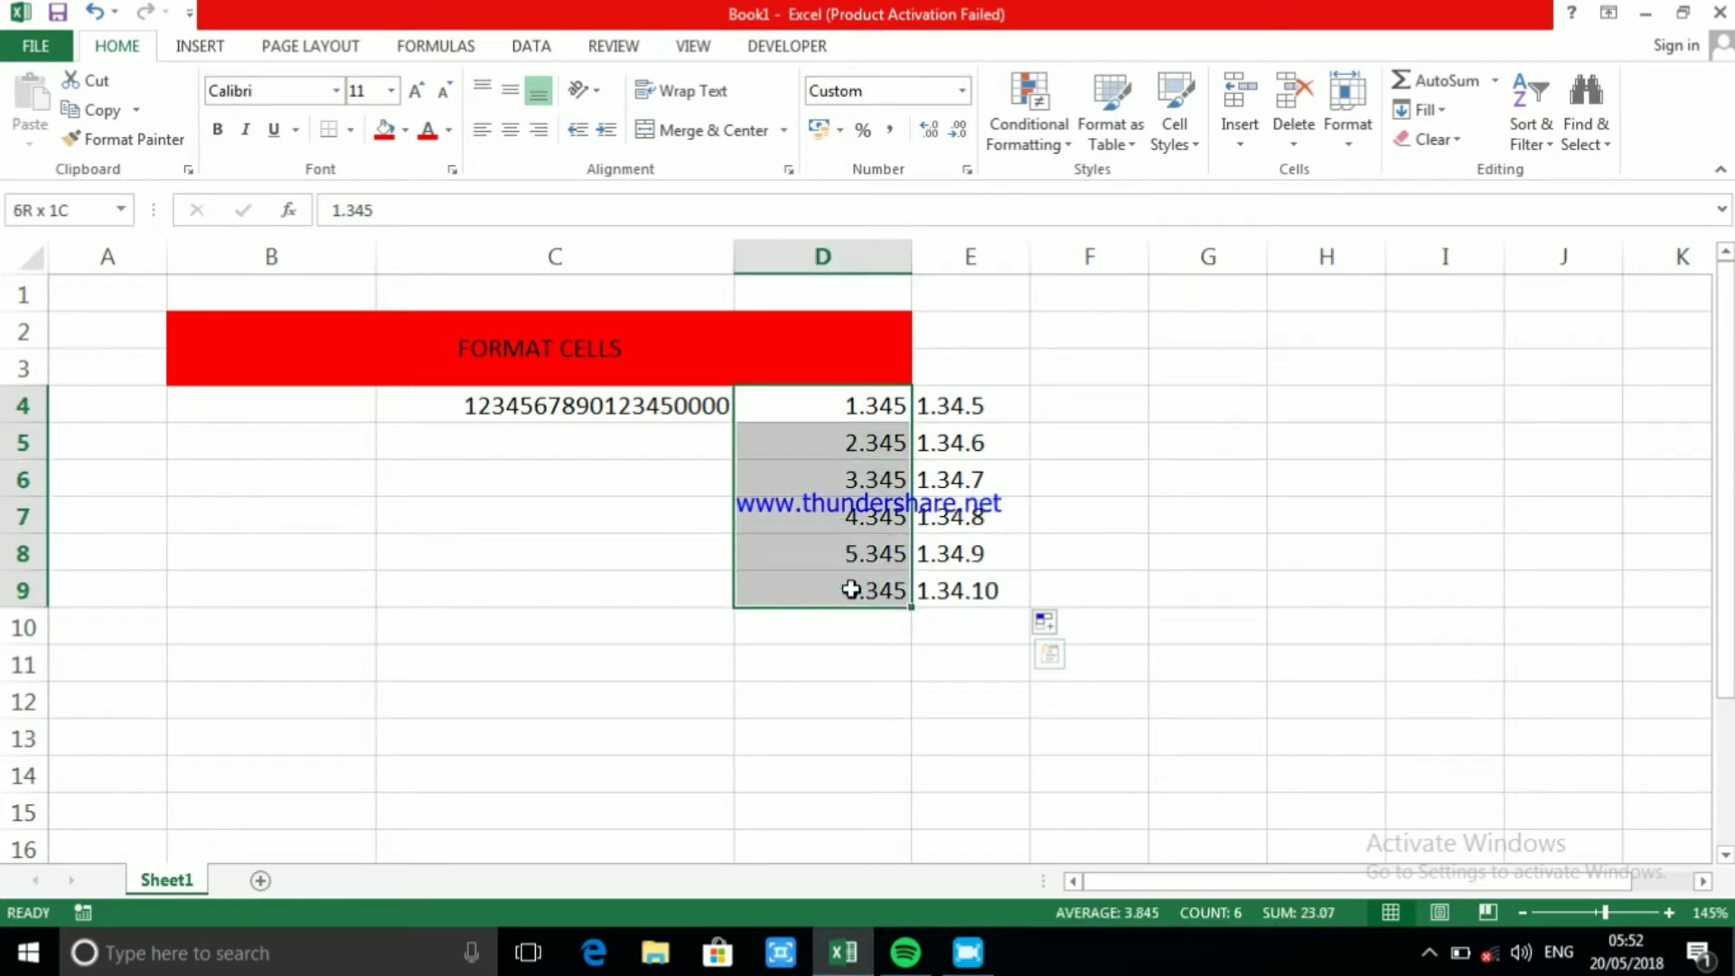
click(1437, 82)
Try to total the entries in column E with AutoSum over E4:E10, and erase the inserted formula from E4
drag(974, 417, 974, 633)
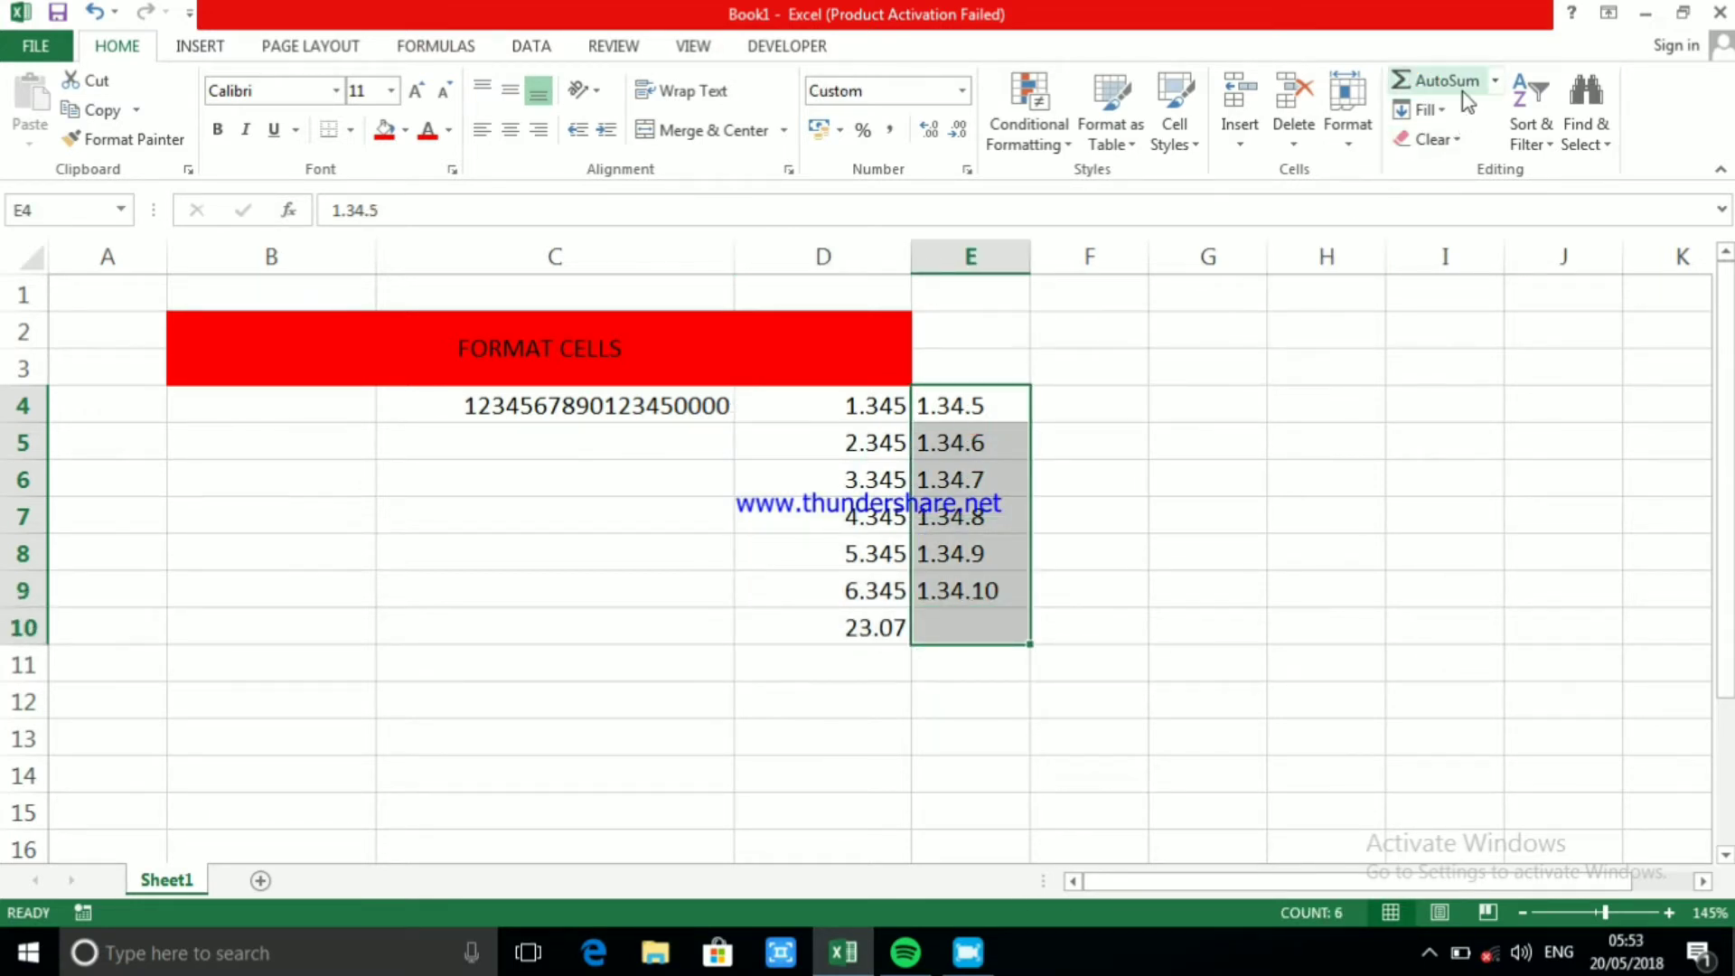
click(1441, 81)
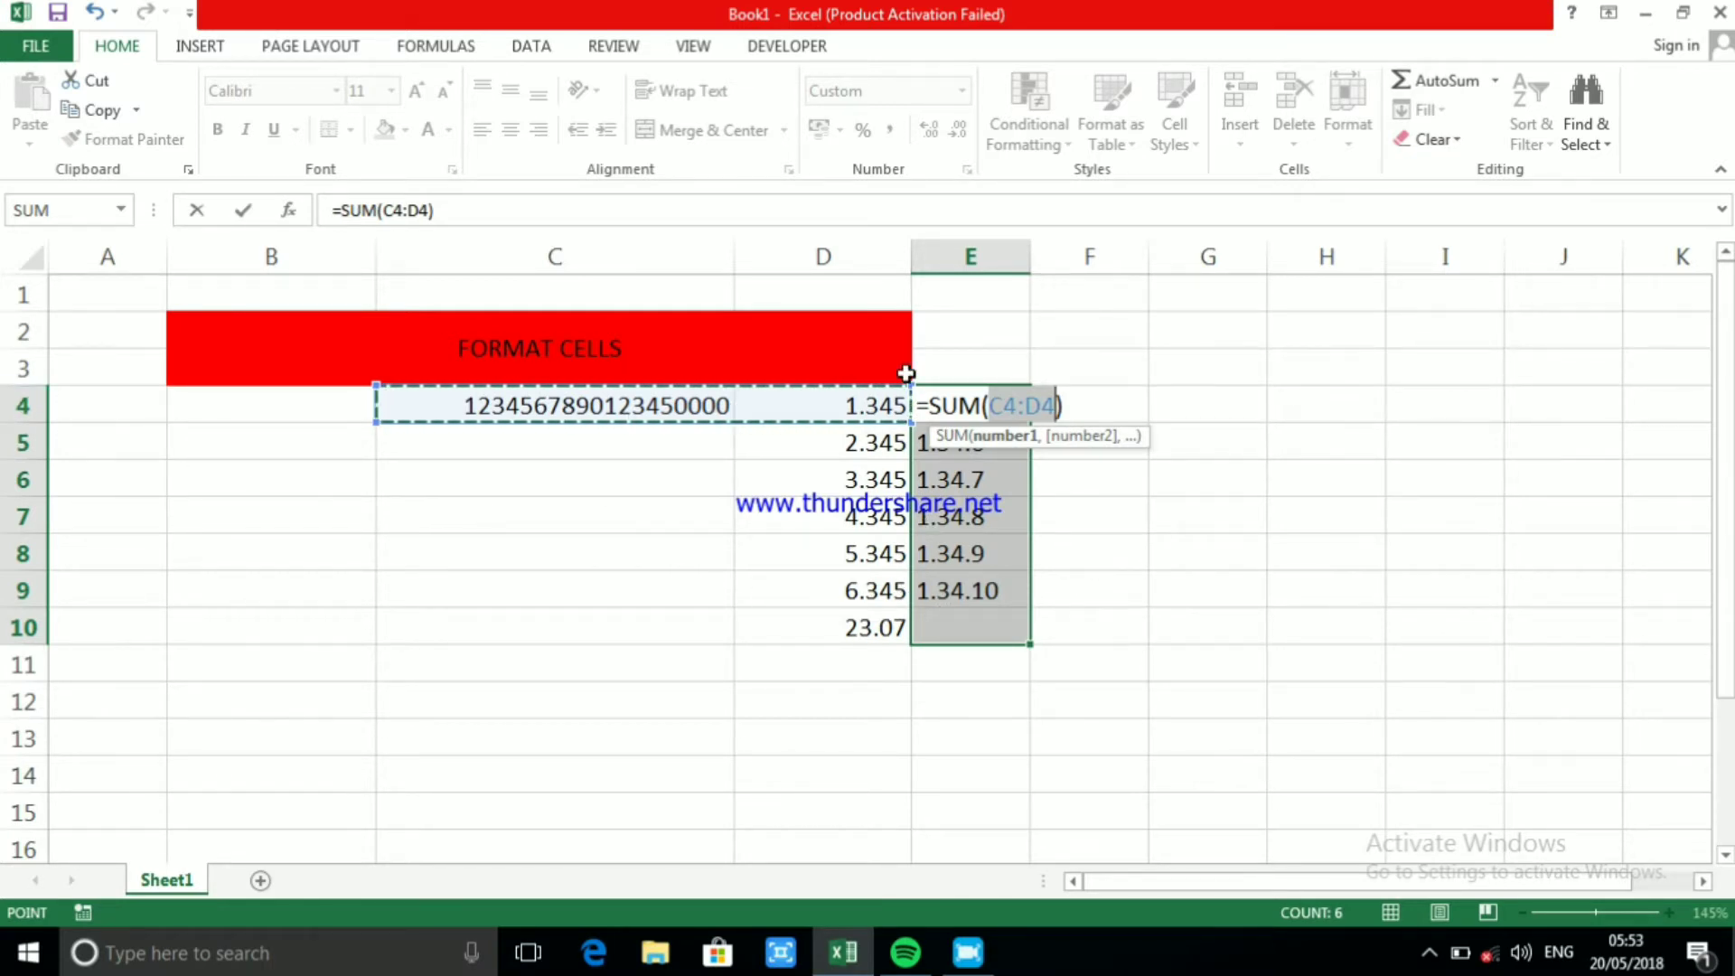
click(528, 199)
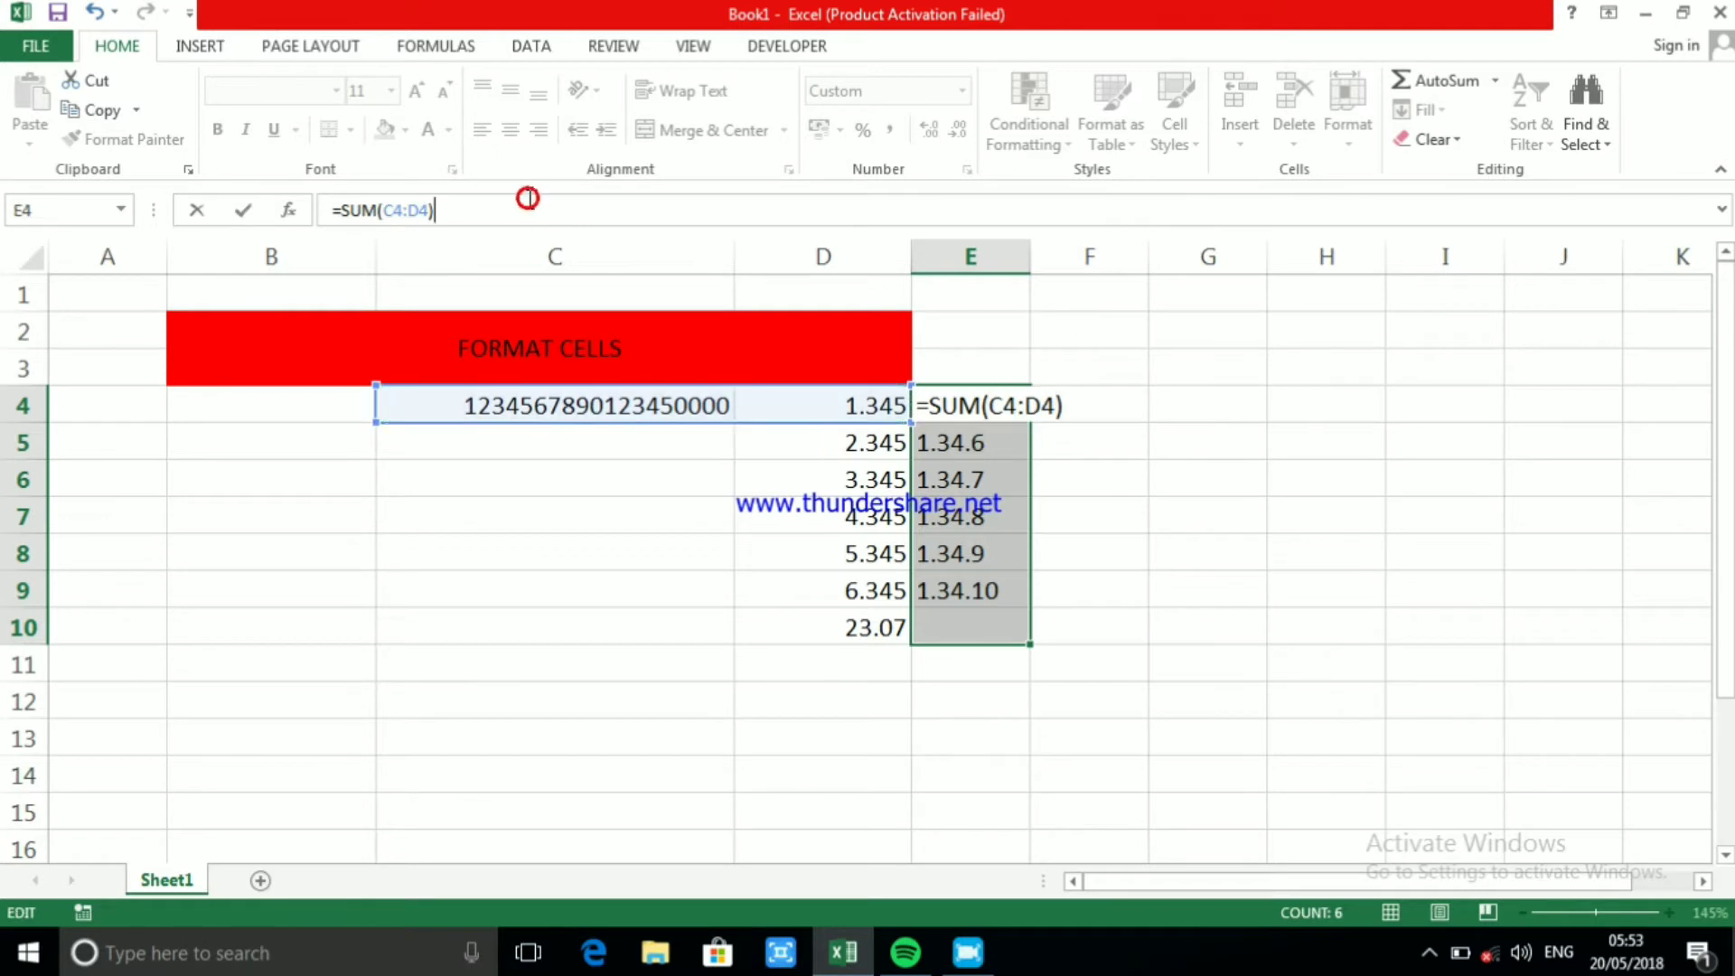
key(BackSpace)
key(BackSpace)
key(BackSpace)
key(BackSpace)
key(BackSpace)
key(BackSpace)
key(BackSpace)
key(BackSpace)
key(BackSpace)
key(BackSpace)
key(BackSpace)
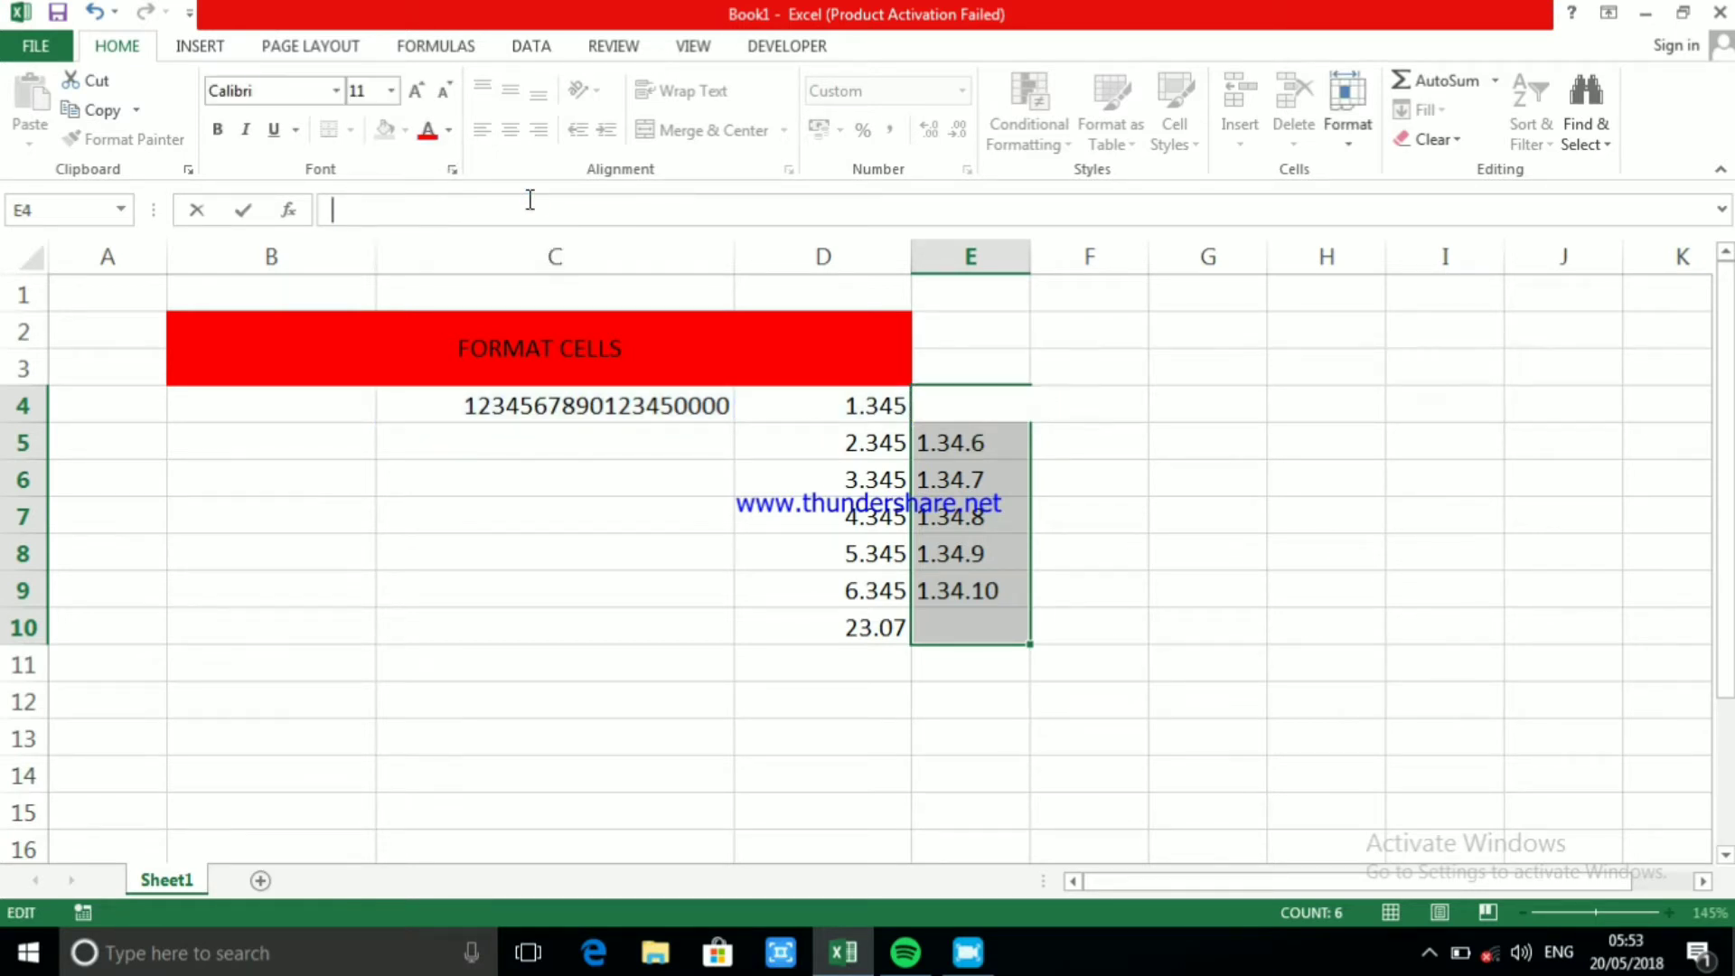
click(1133, 428)
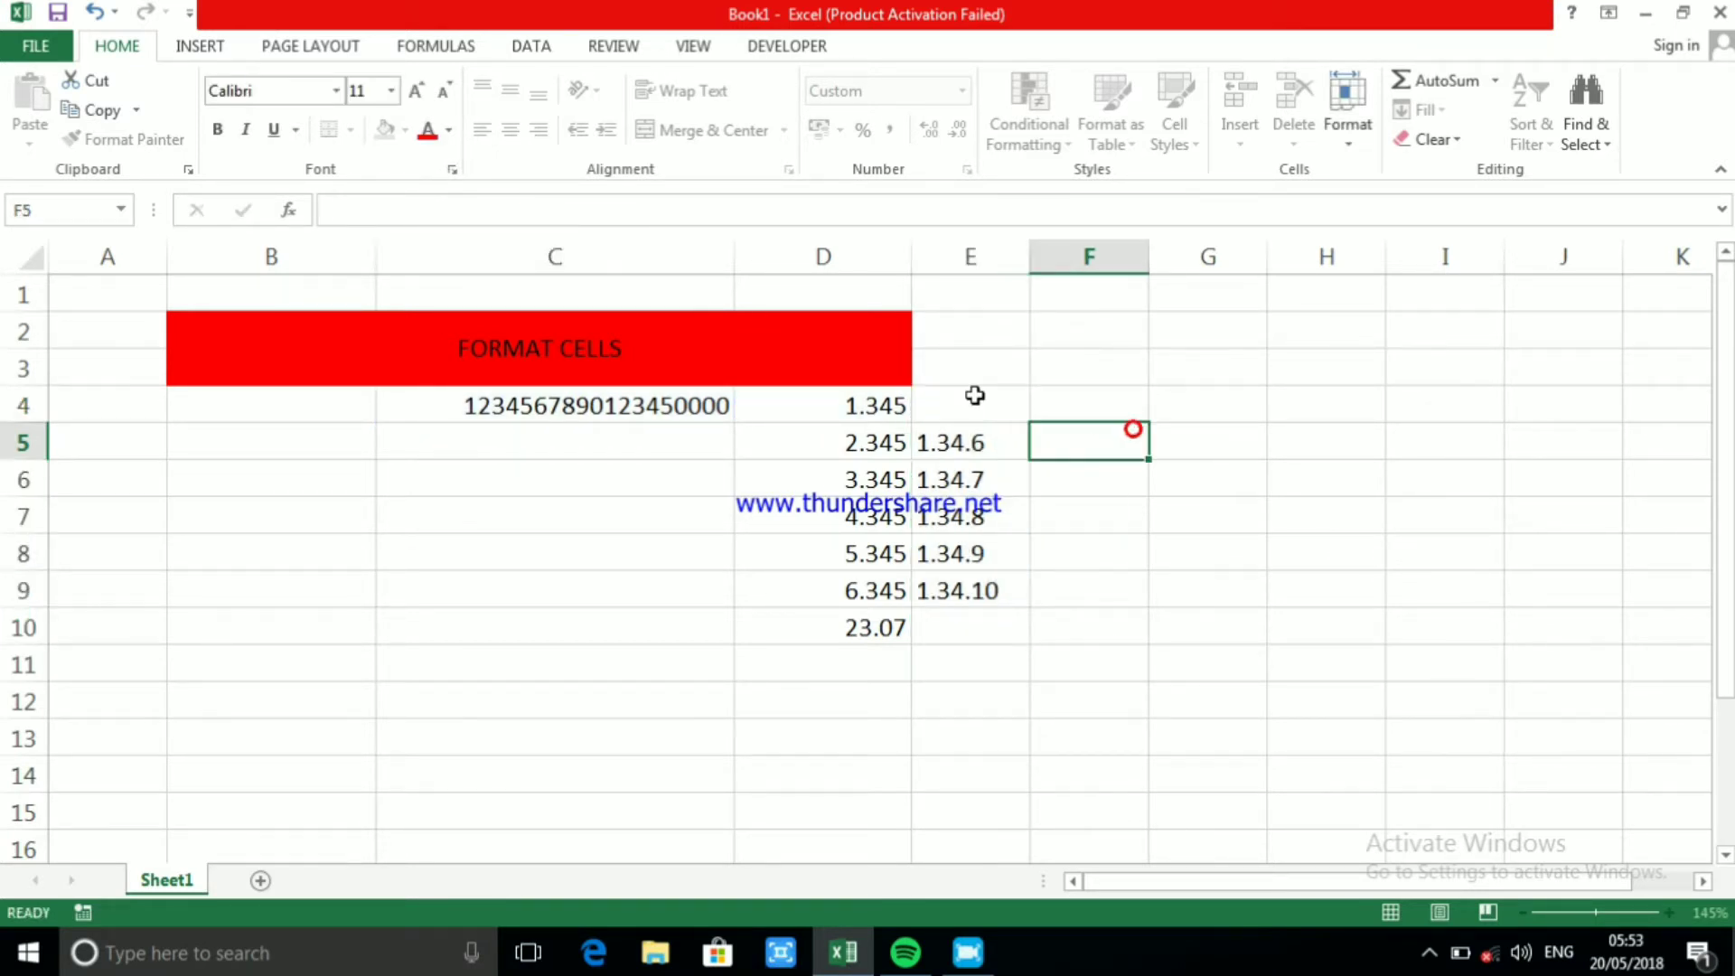
Clear the contents of cells E4:E9
drag(974, 394, 980, 617)
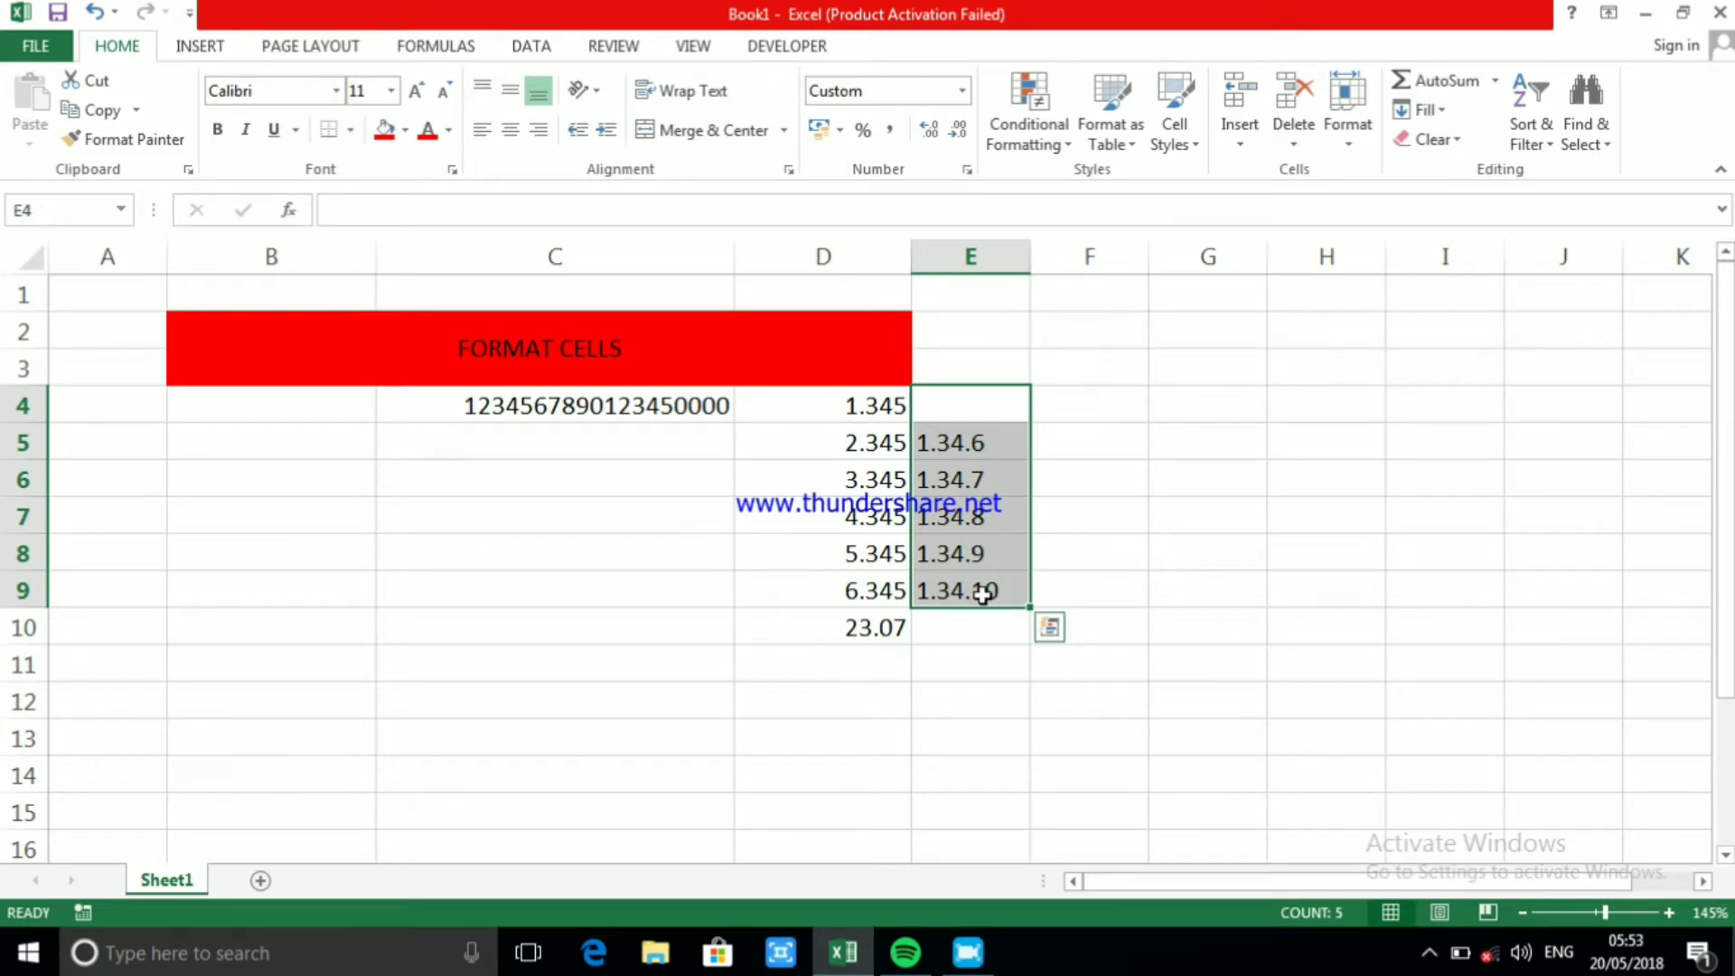
right_click(977, 541)
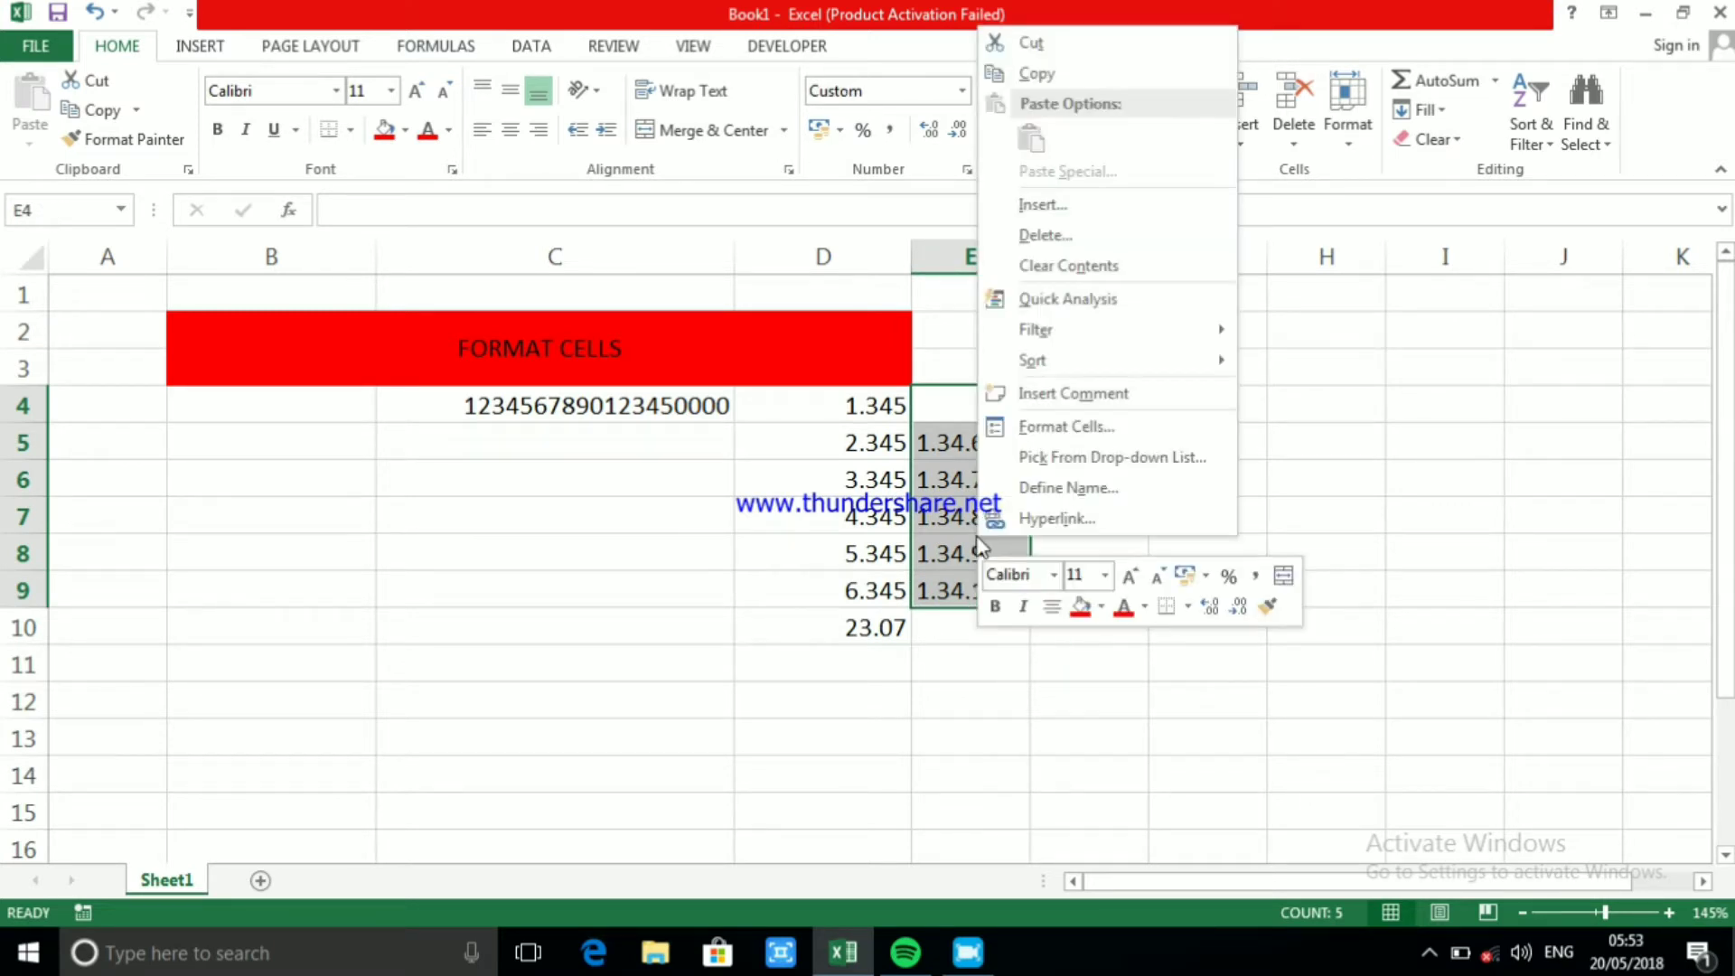
click(1068, 266)
Apply the custom number format 0.00.0 to cell E4
click(965, 406)
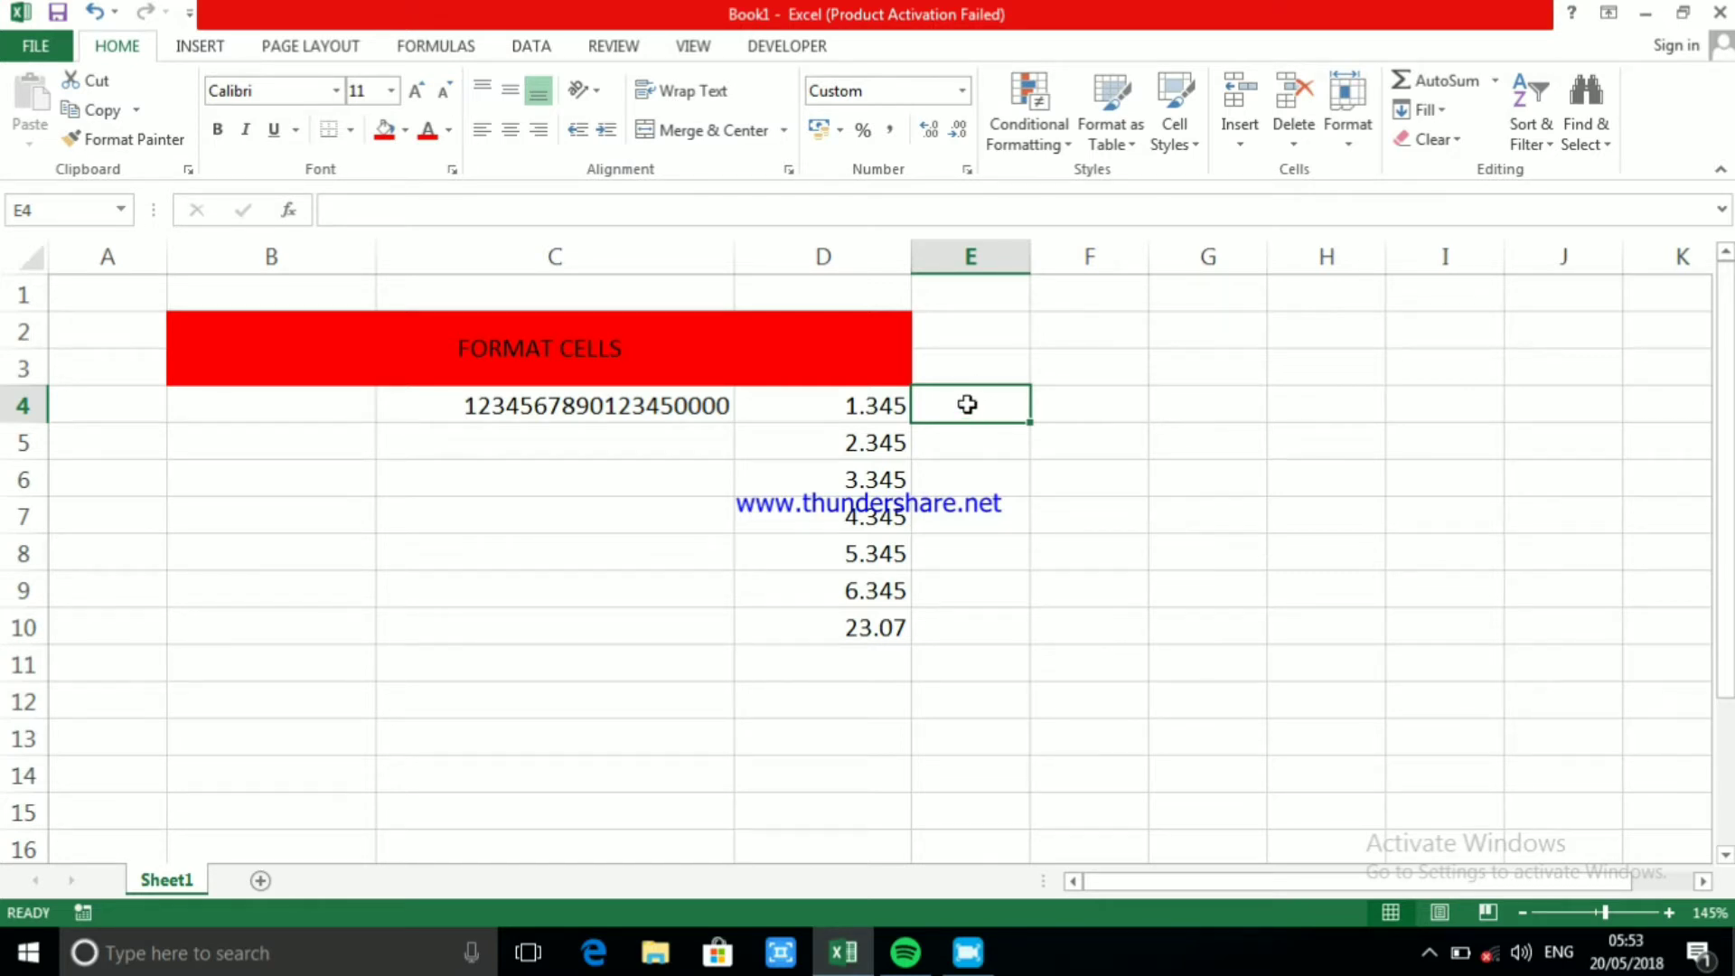
click(967, 404)
right_click(967, 404)
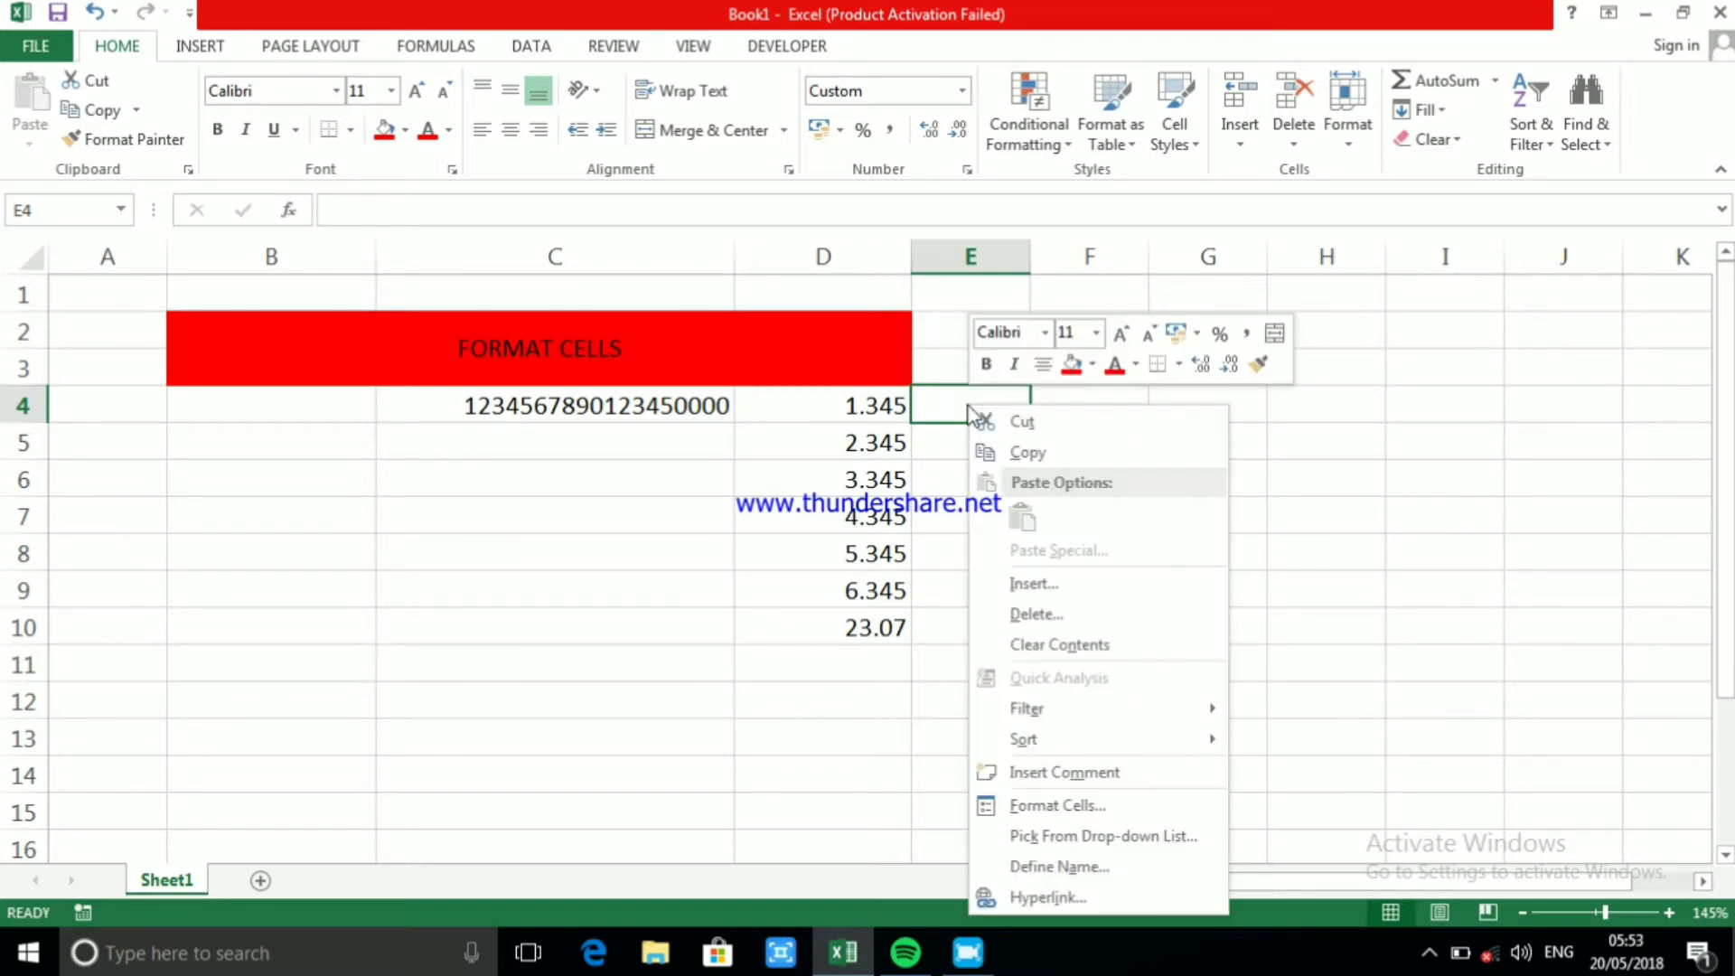
click(1089, 803)
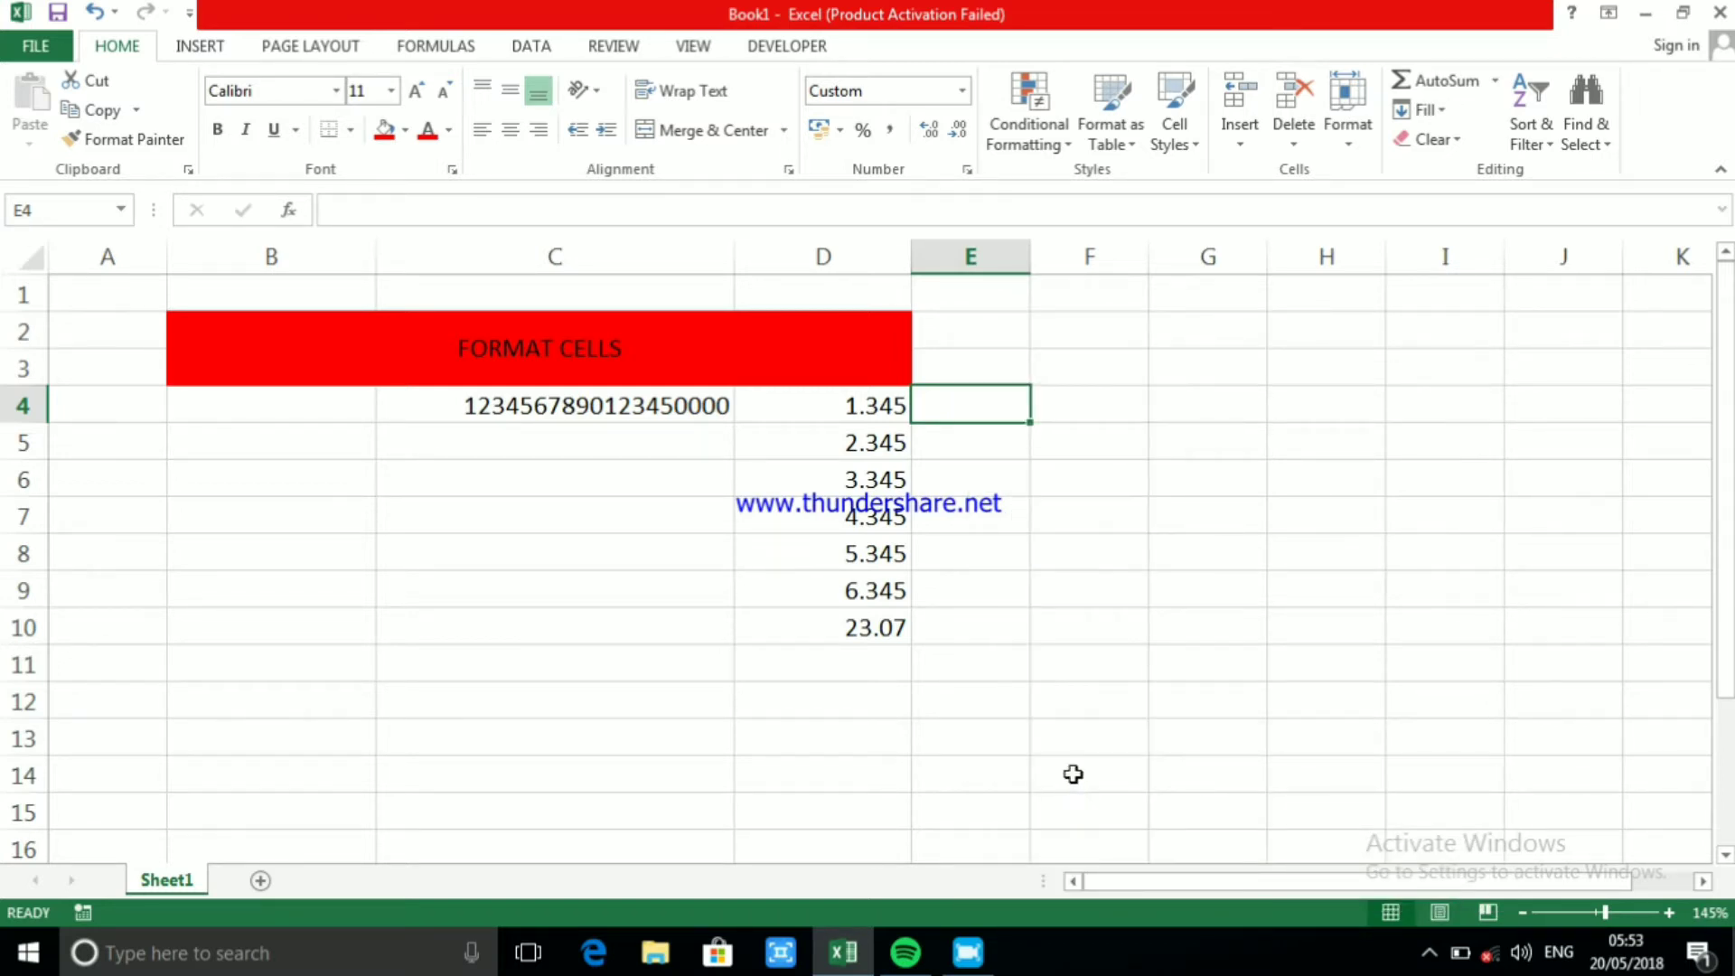
click(847, 635)
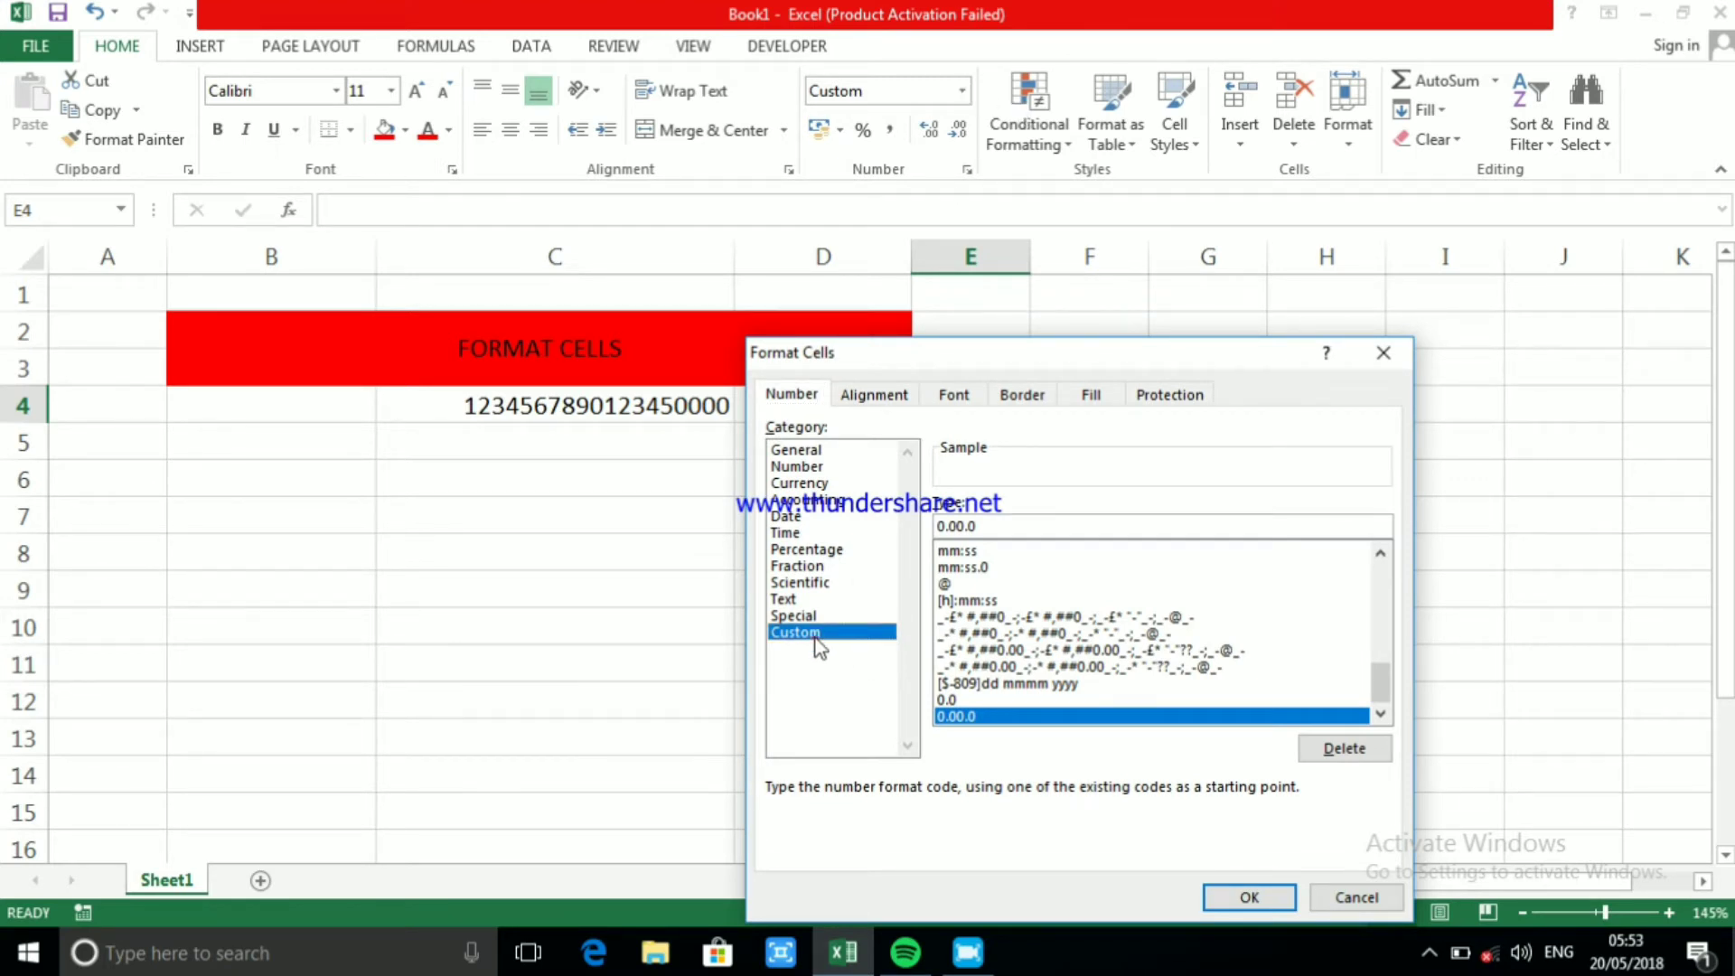
click(1026, 518)
key(BackSpace)
key(BackSpace)
key(BackSpace)
key(BackSpace)
key(BackSpace)
key(BackSpace)
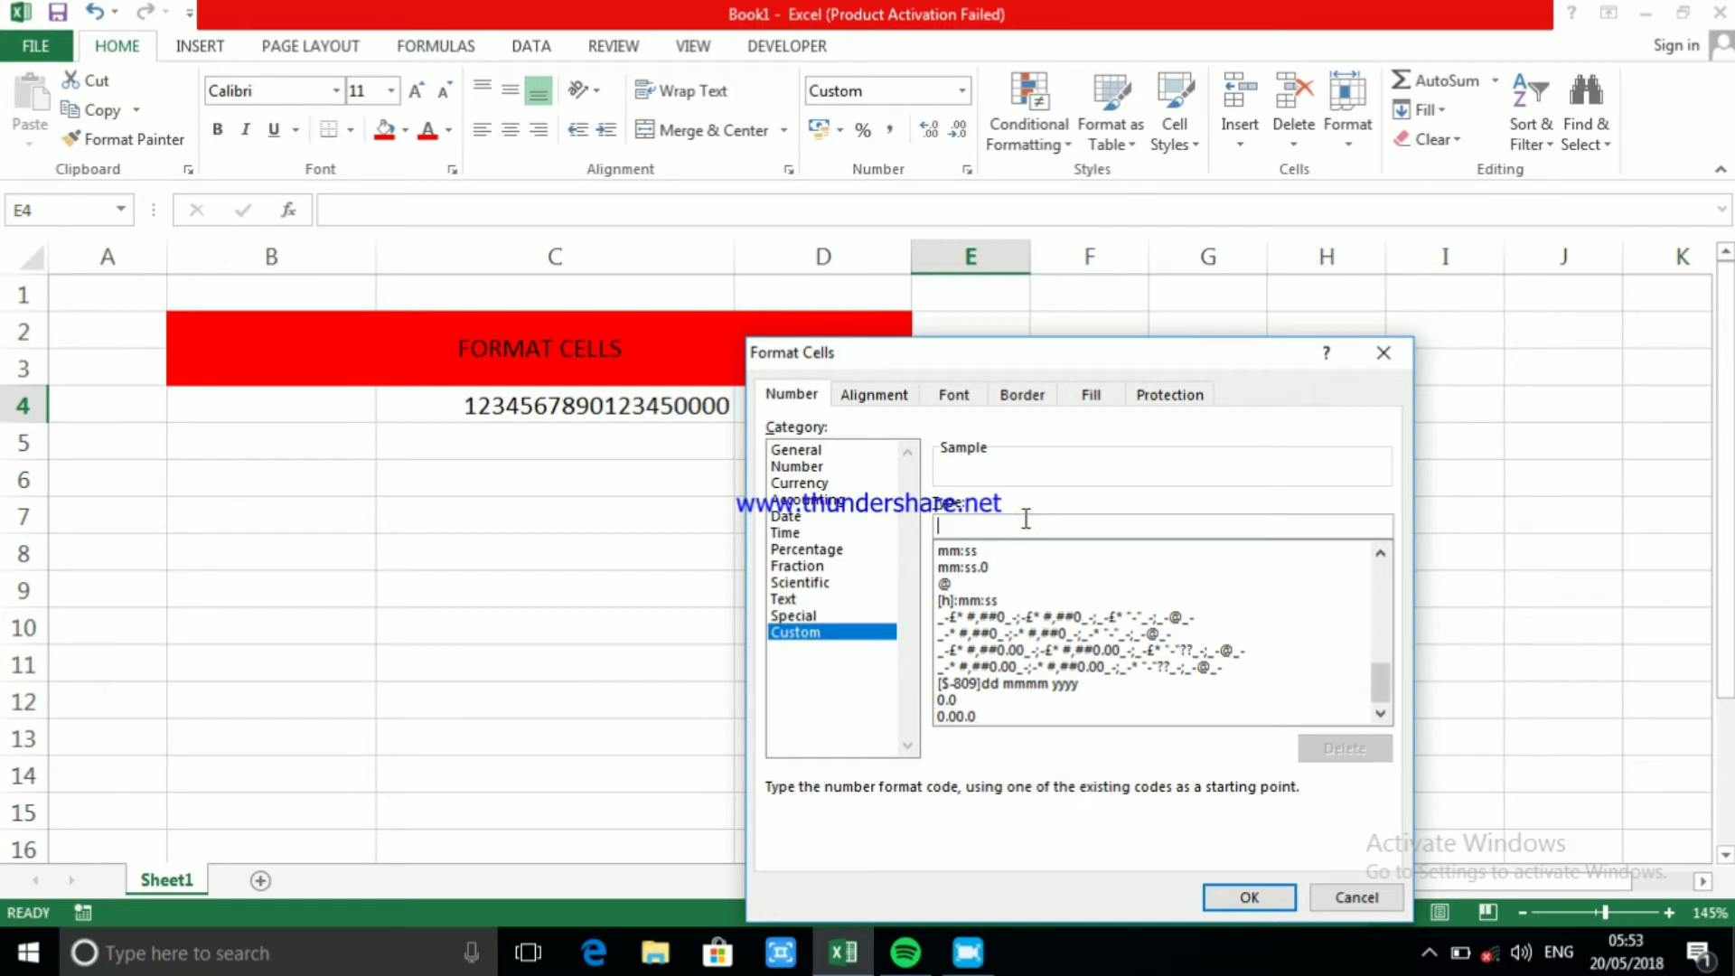
text(0.)
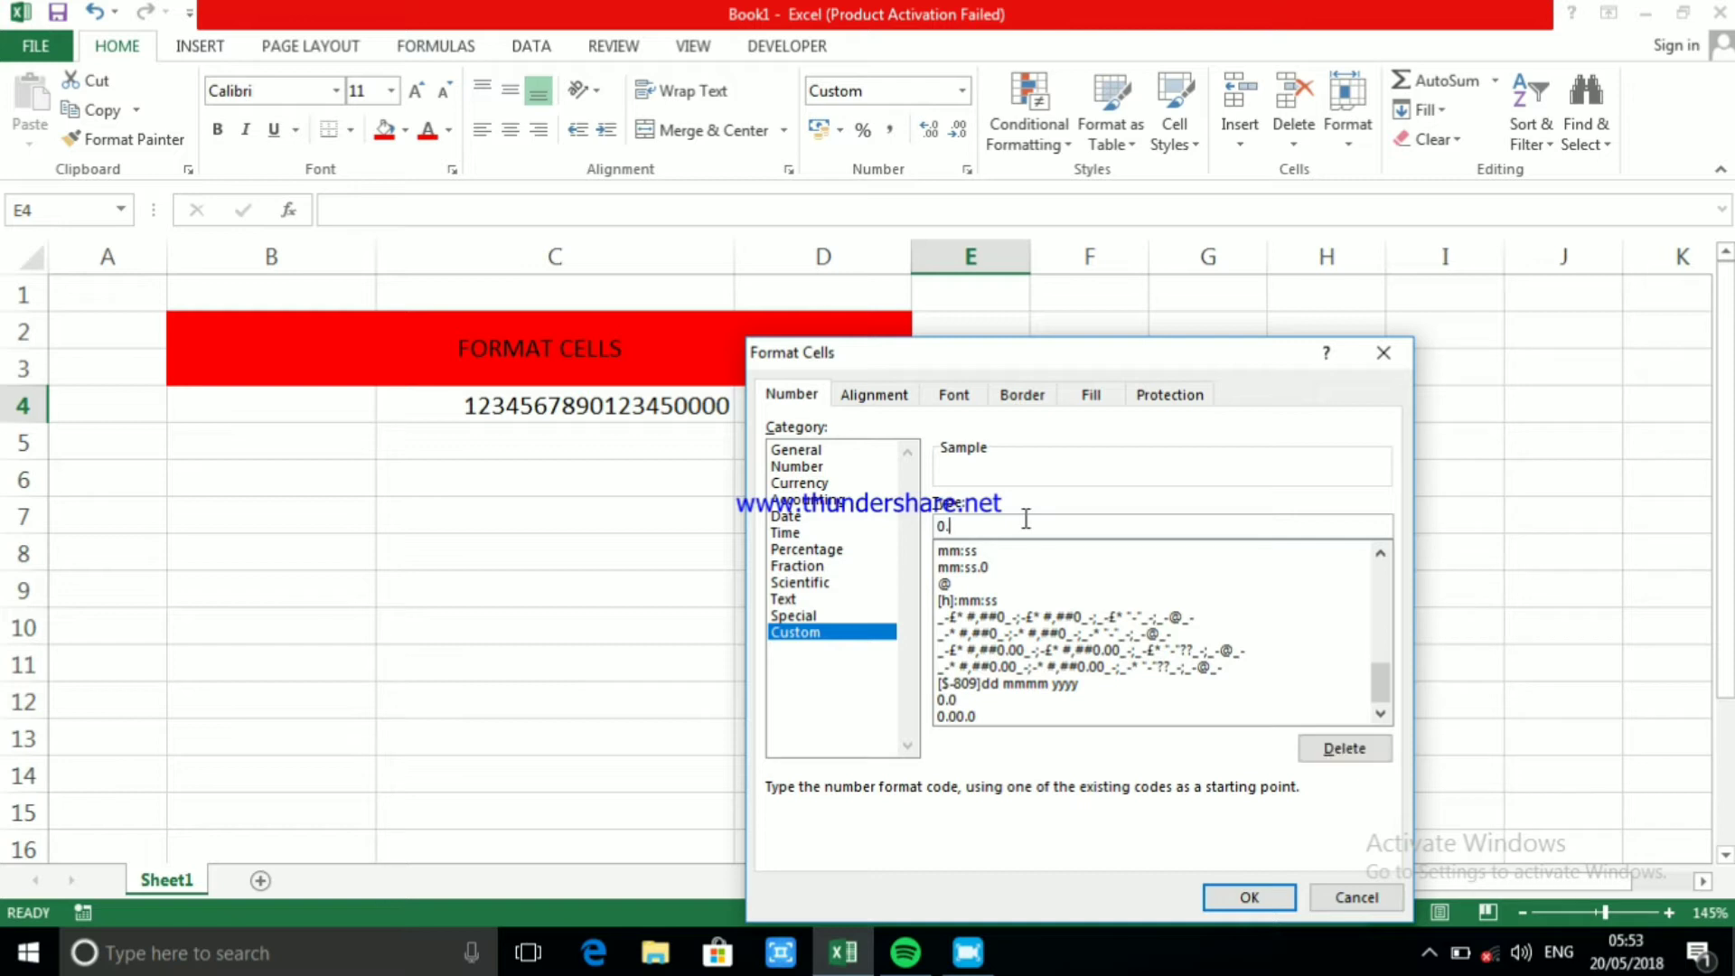
text(00.0)
click(1247, 897)
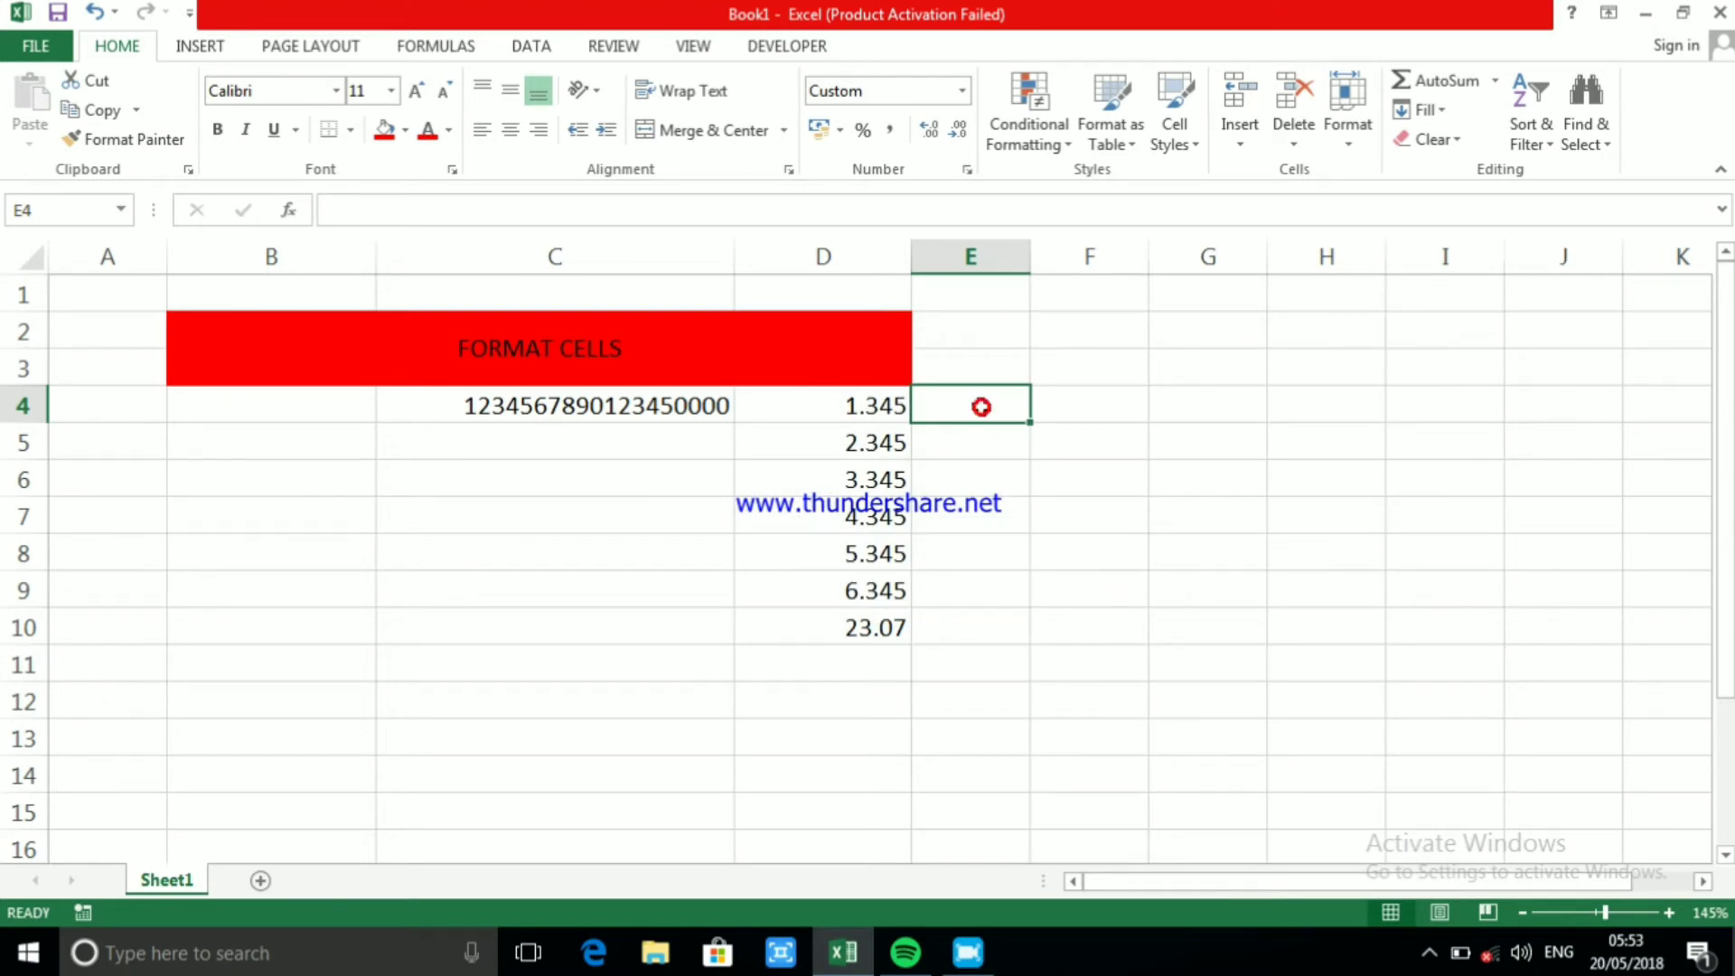
Enter the value 1.345 in cell E4
text(1)
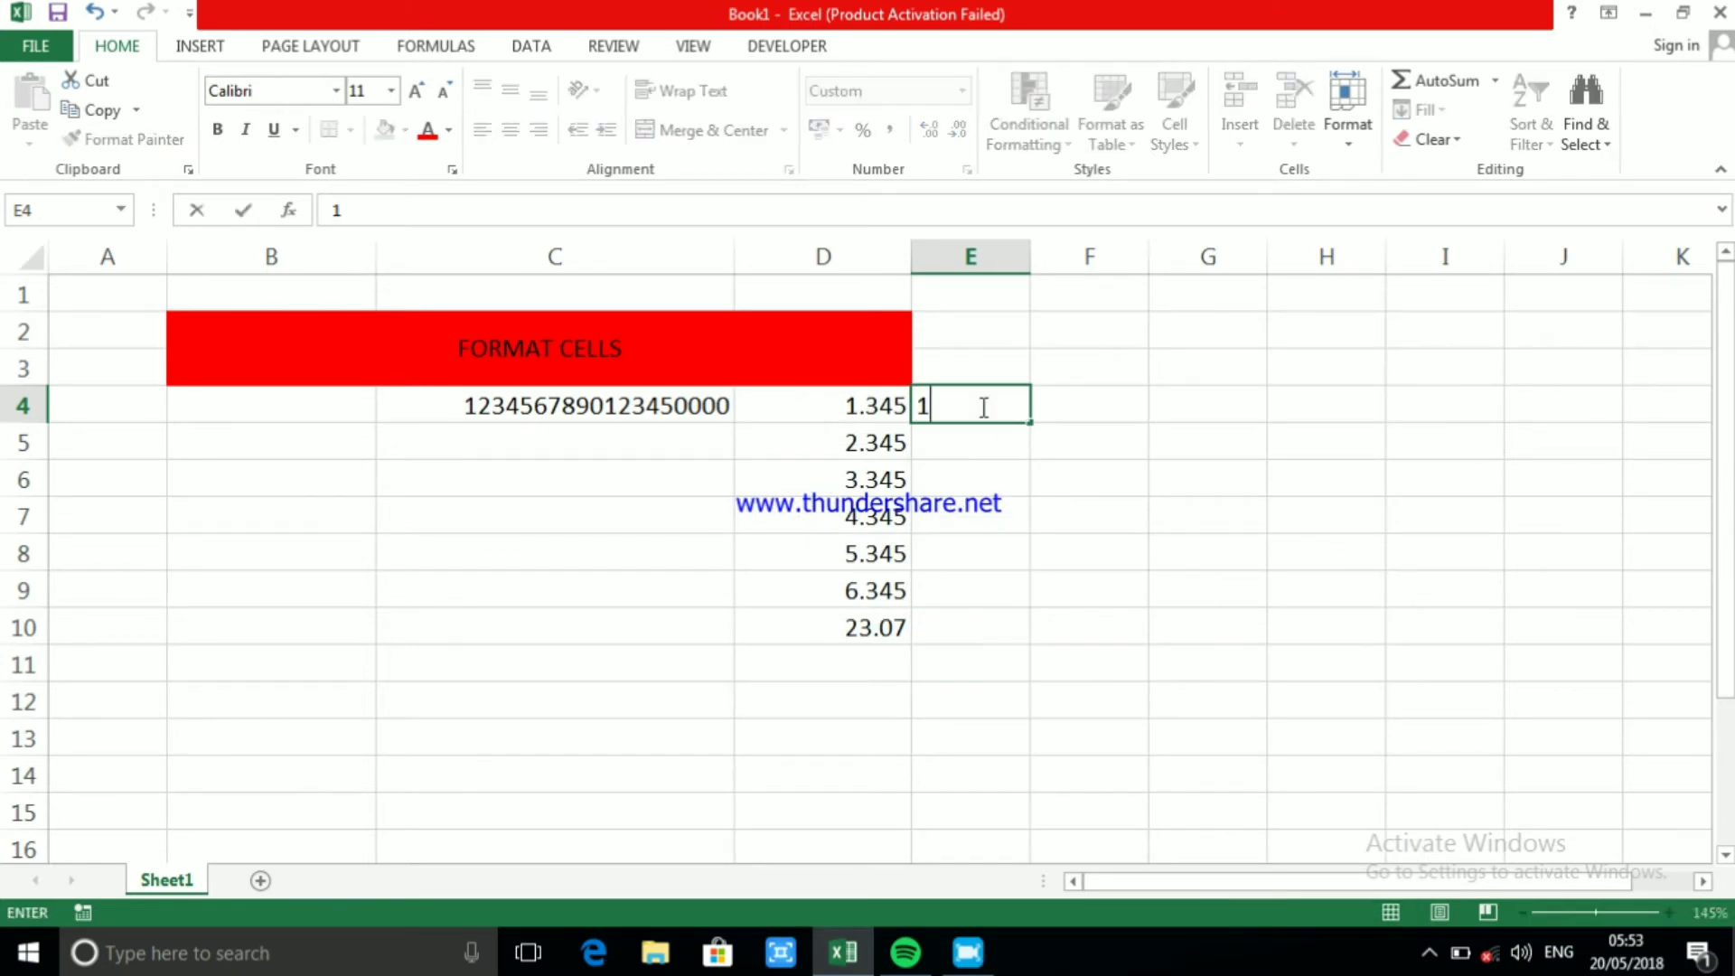
text(.345)
click(1059, 489)
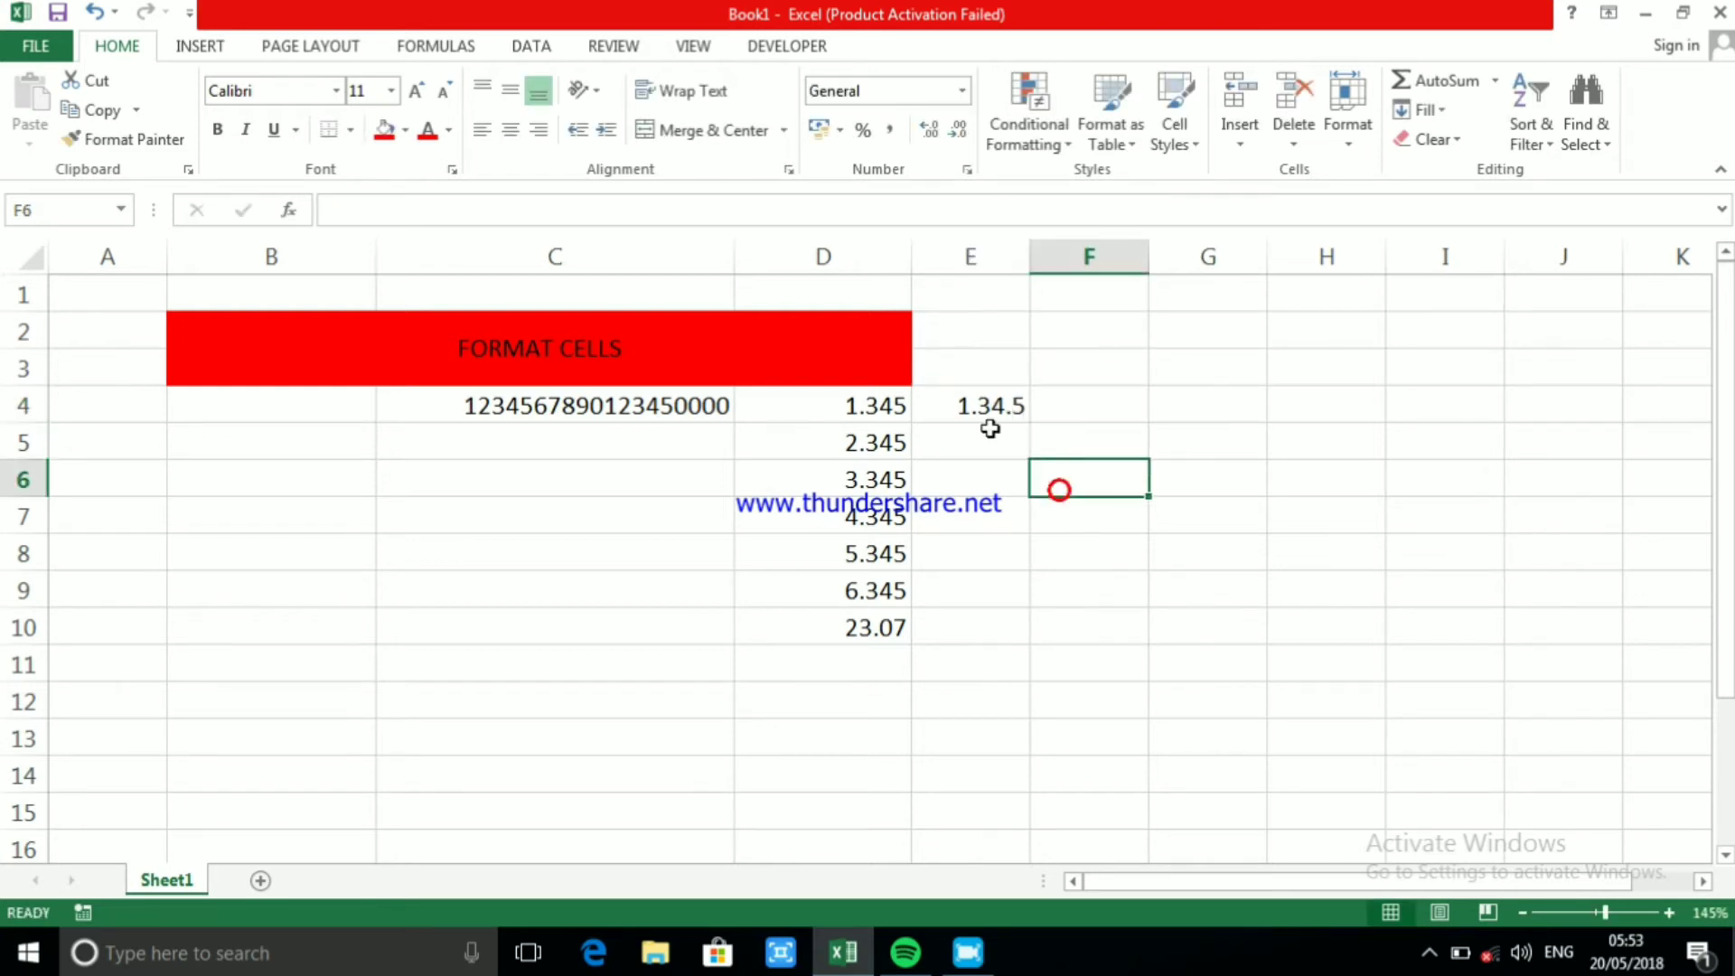
Enter 2.345 in cell E5 and extend the series from E4:E5 down to E9
click(951, 405)
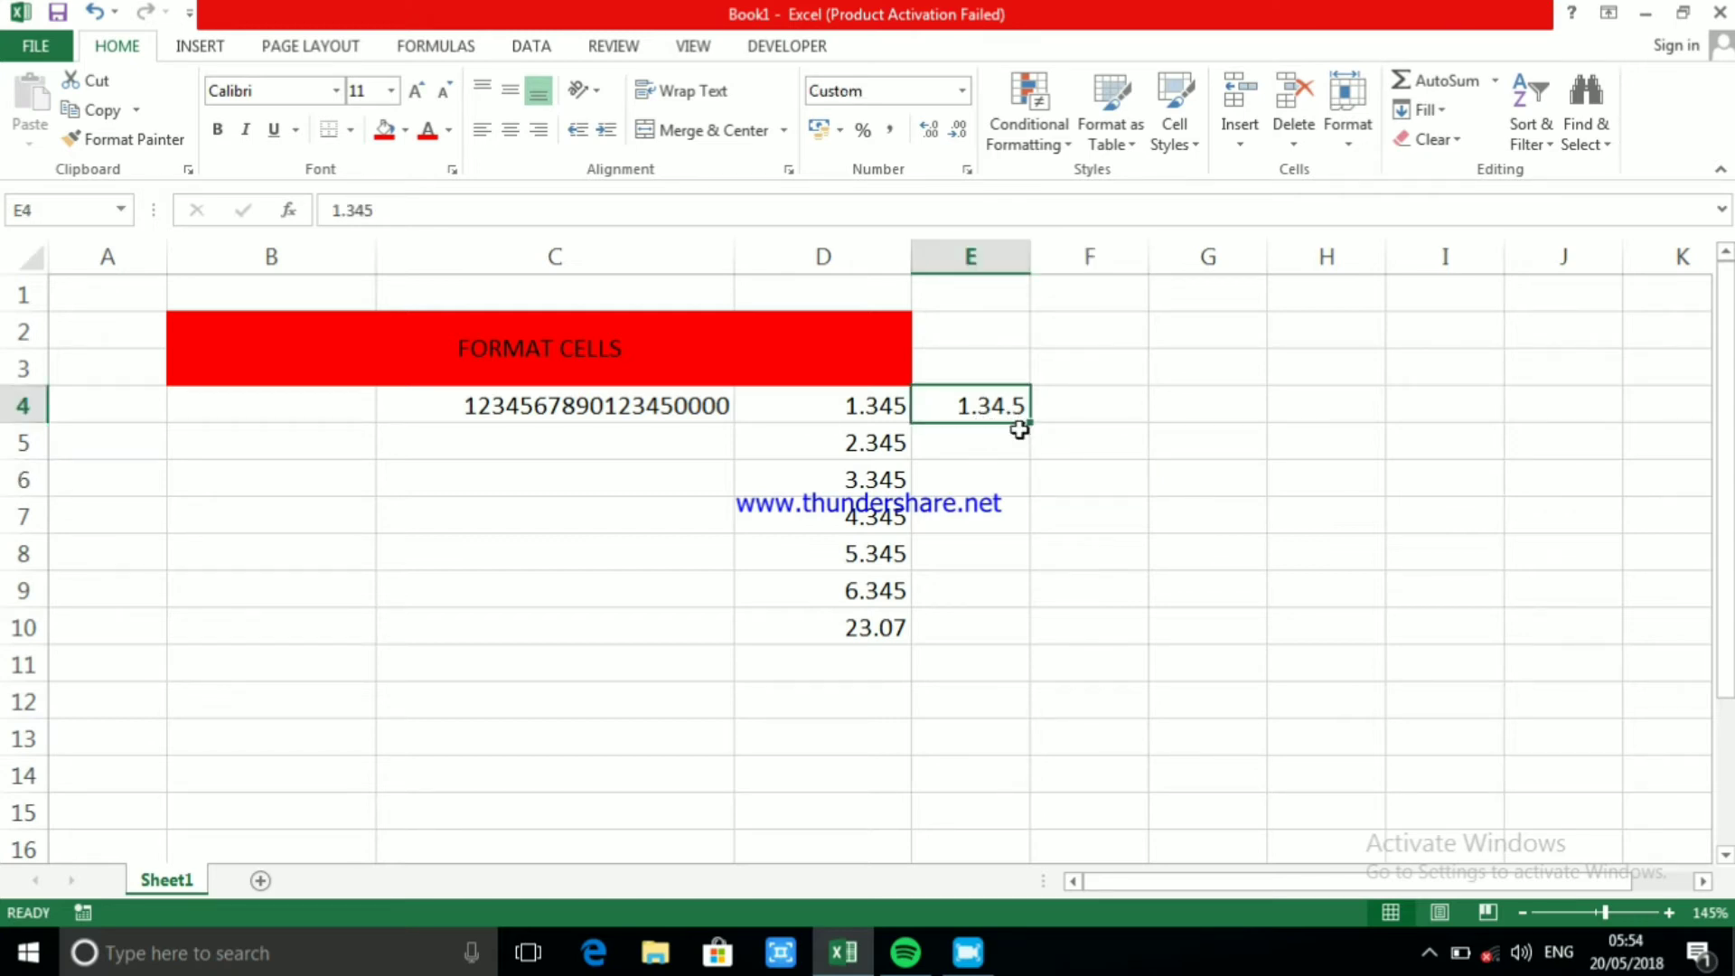
click(944, 447)
text(2)
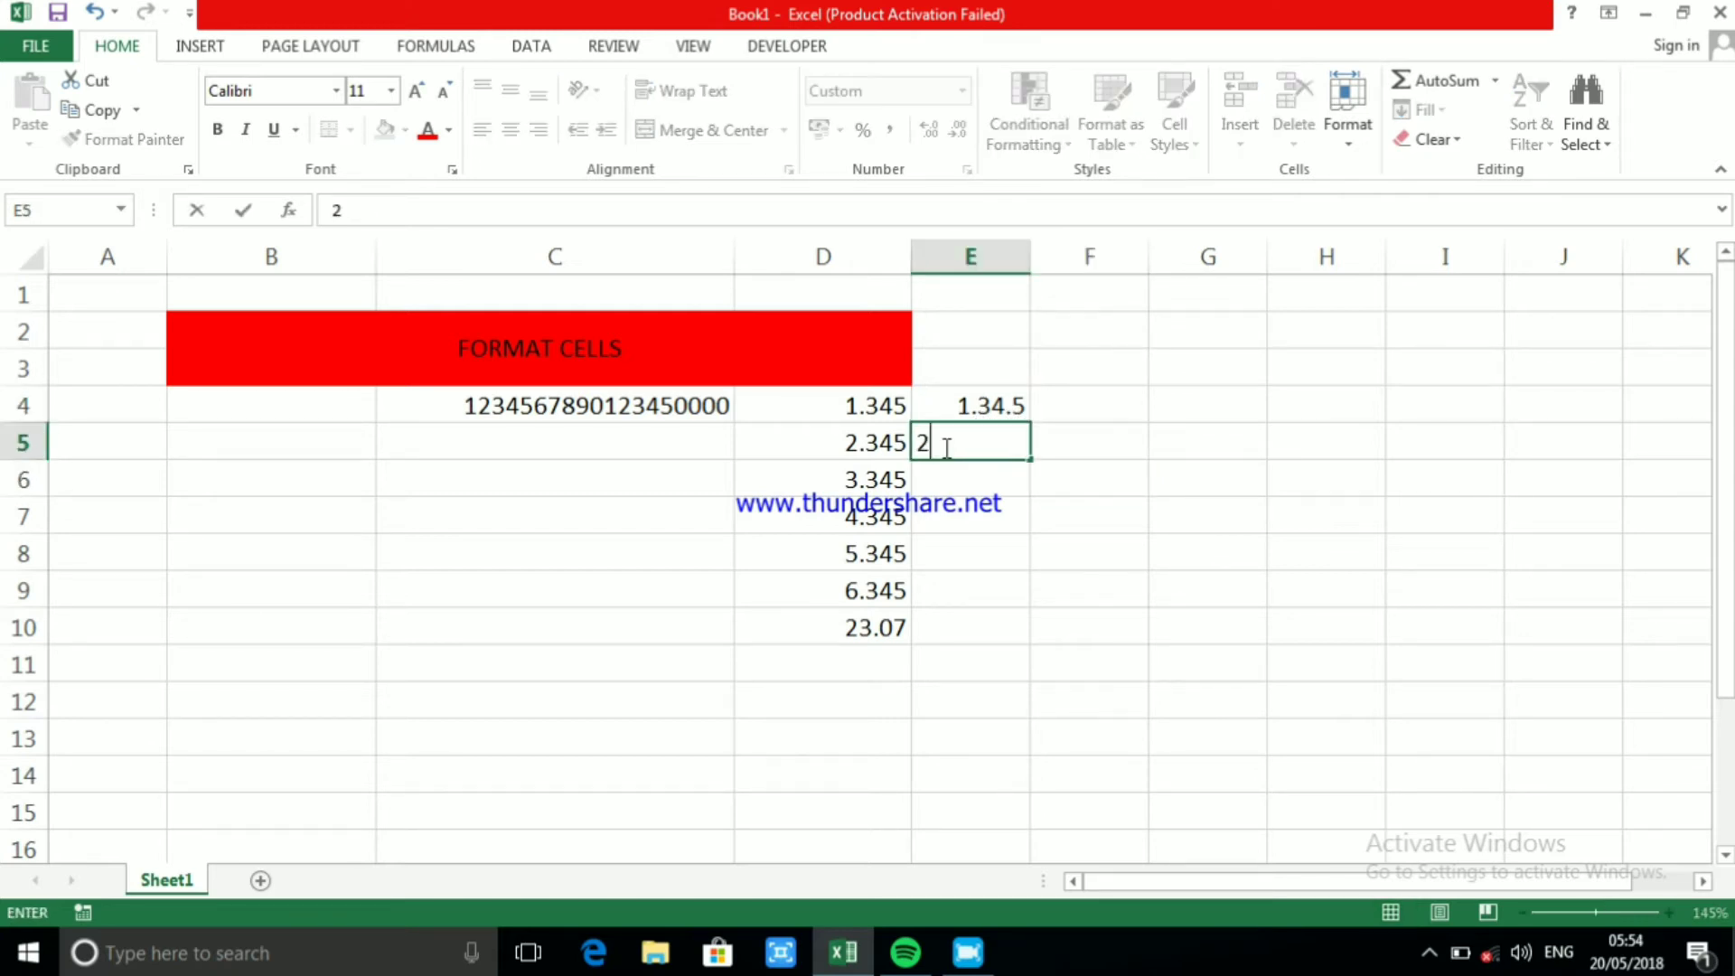
text(.345)
click(1090, 551)
drag(980, 400, 1028, 610)
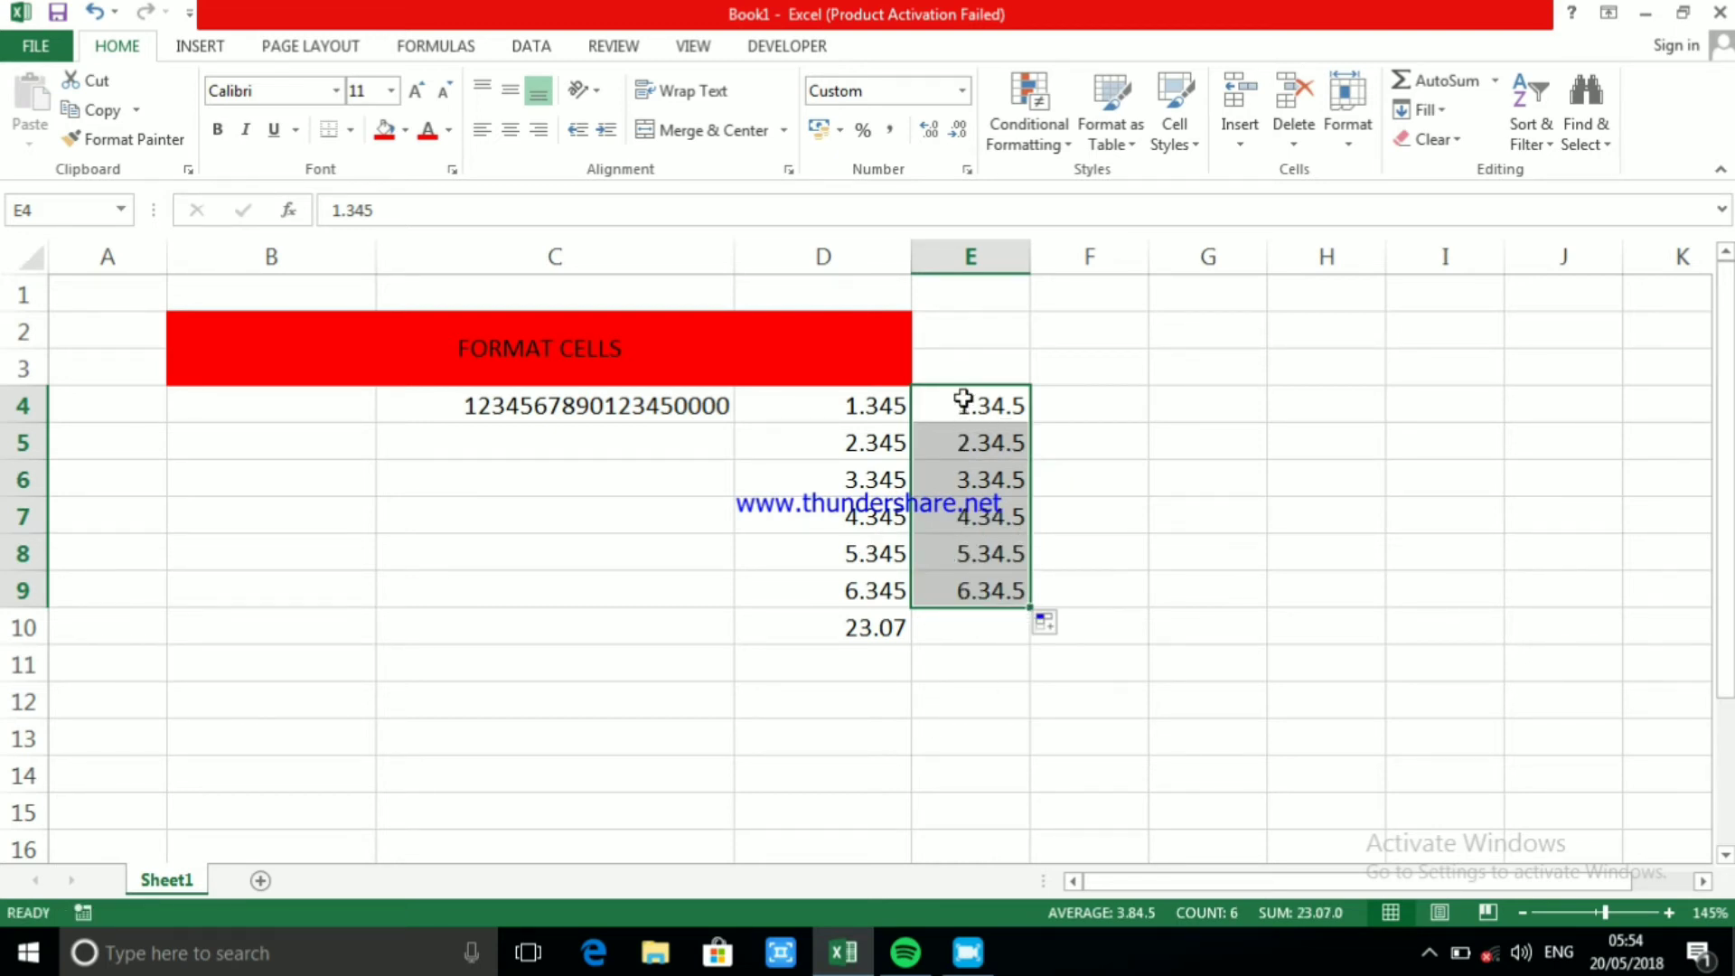
Total the values in E4:E9 with AutoSum, placing the sum in E10
click(1440, 83)
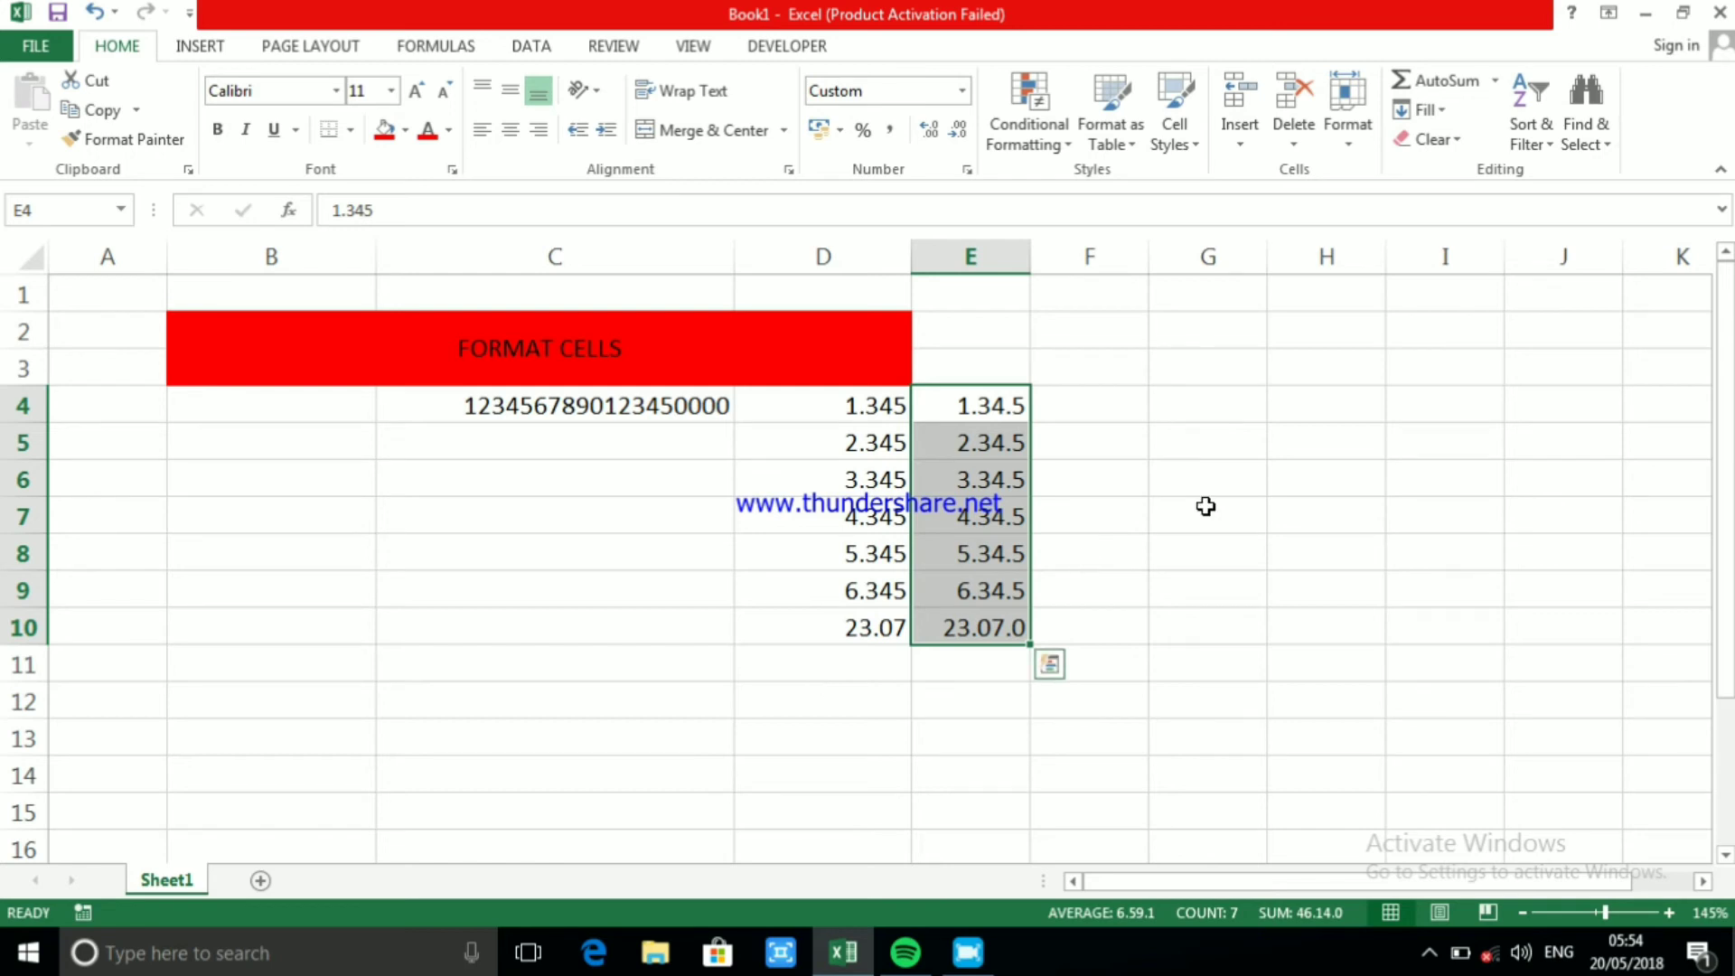
click(1174, 440)
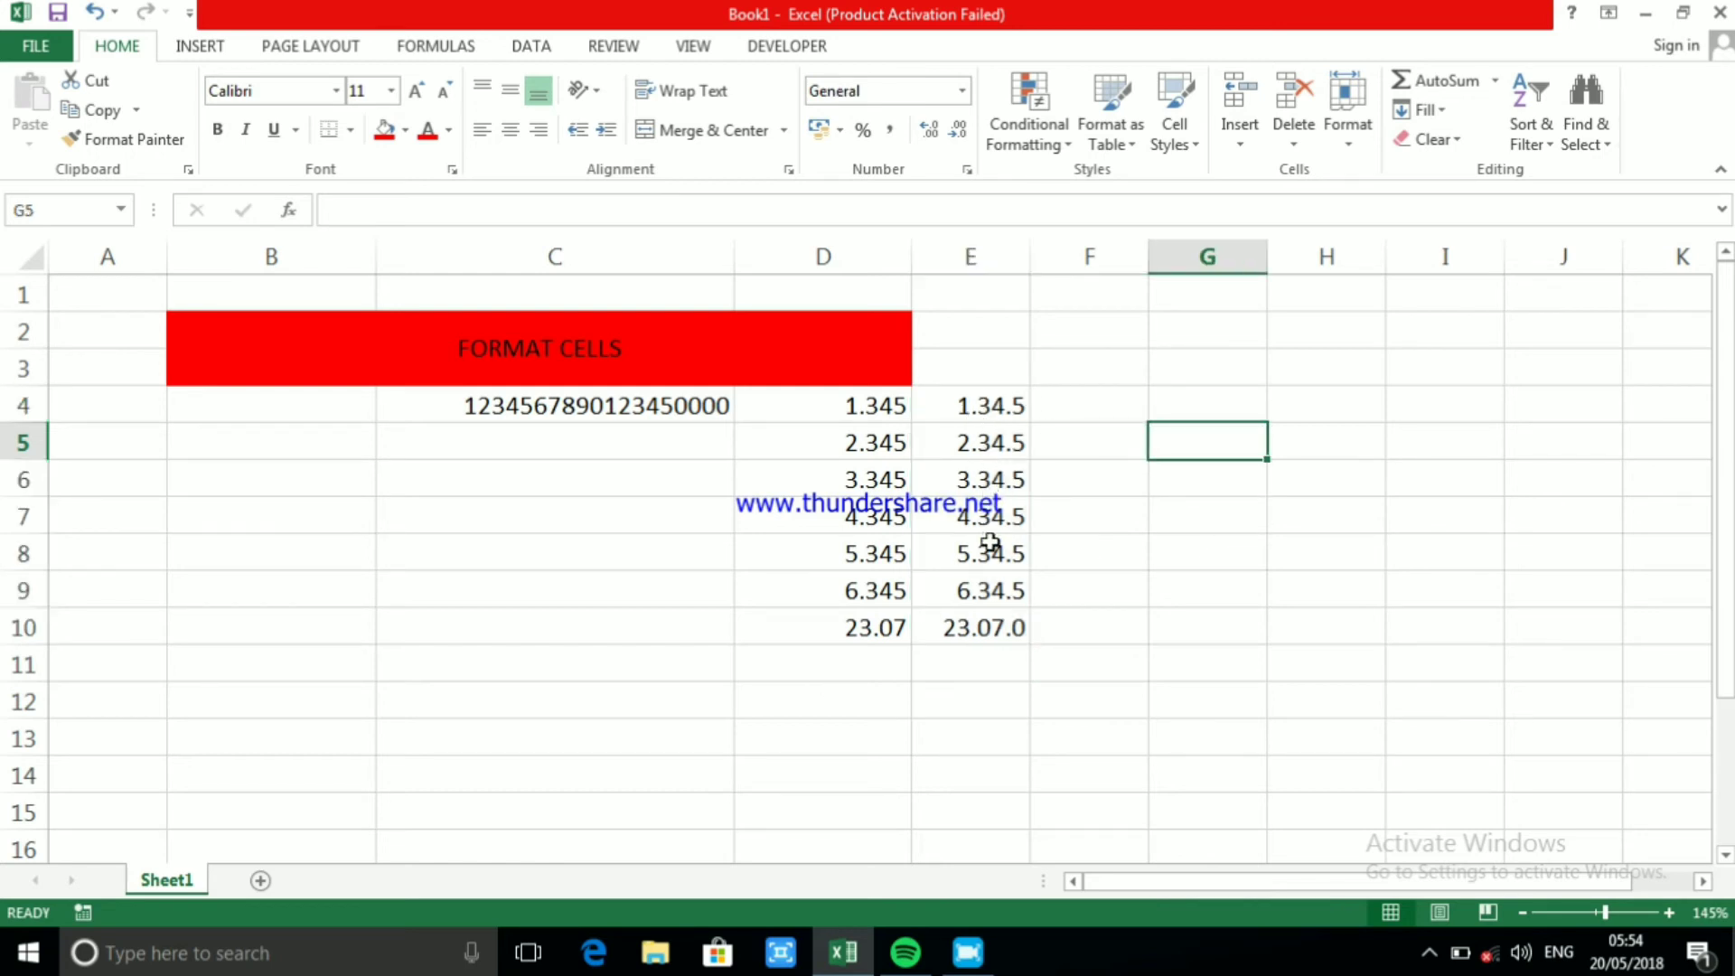